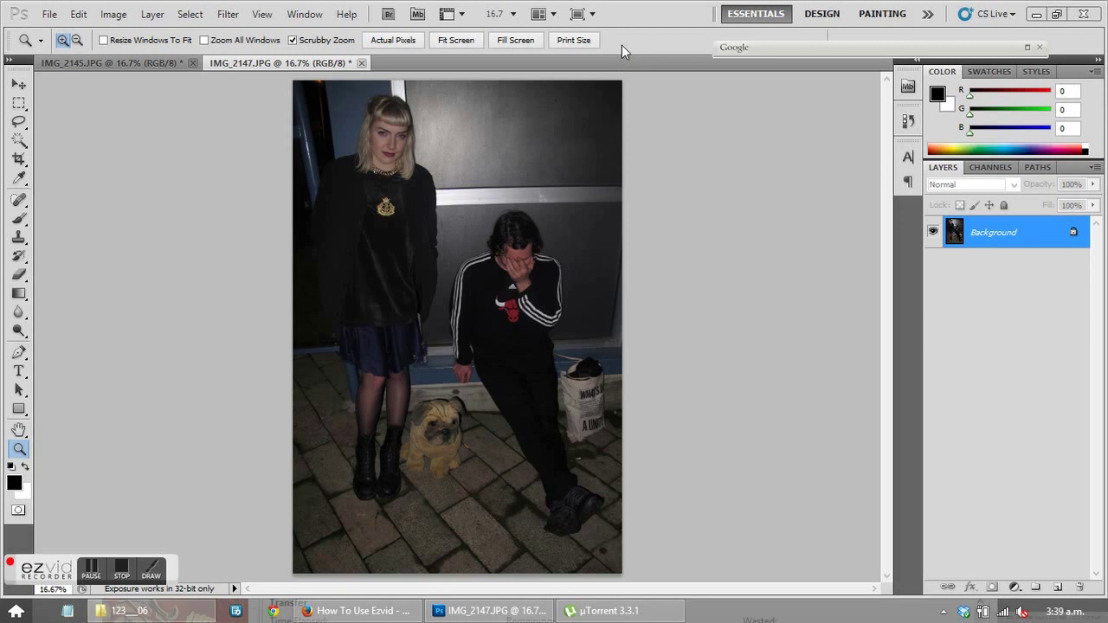
Step: Flip between the IMG_2145.JPG and IMG_2147.JPG tabs to compare, finishing on the darker IMG_2147.JPG
left_click(135, 58)
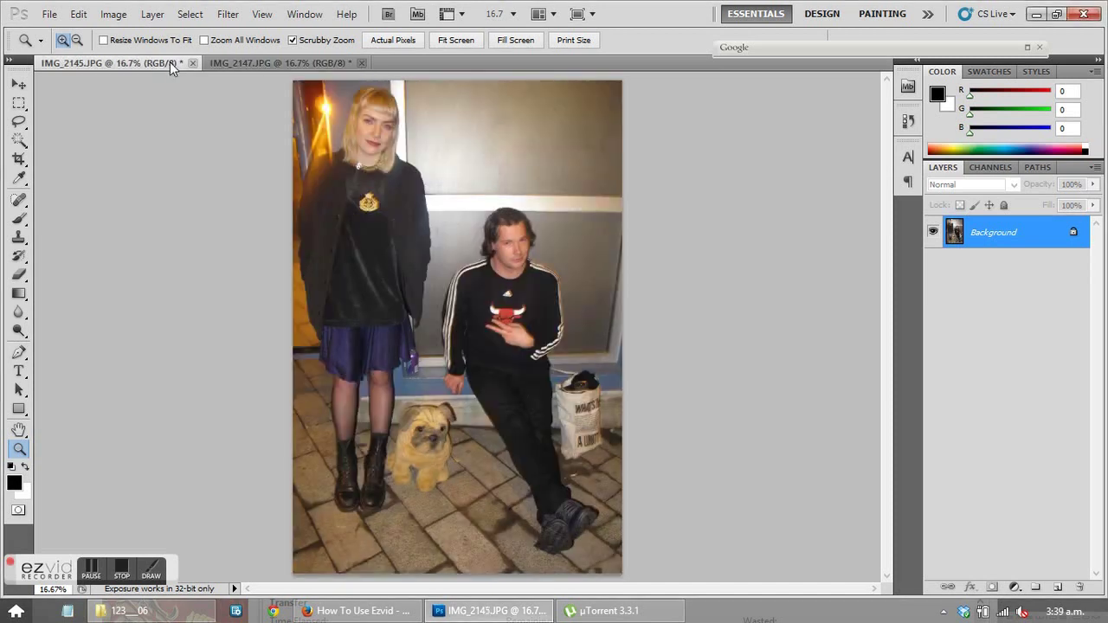
left_click(251, 63)
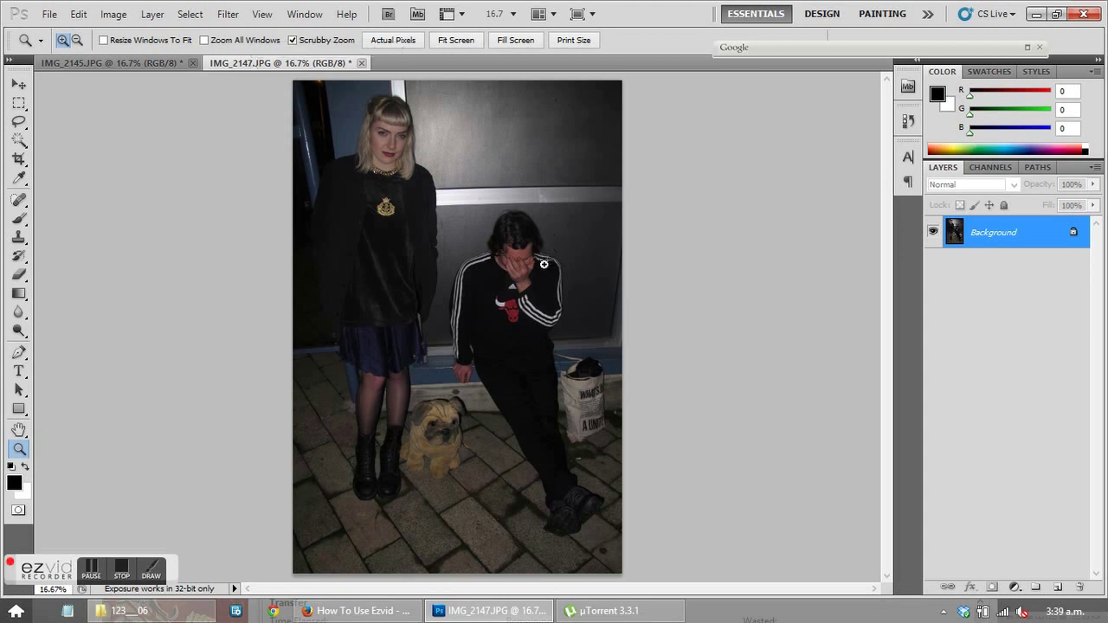
left_click(140, 64)
left_click(268, 61)
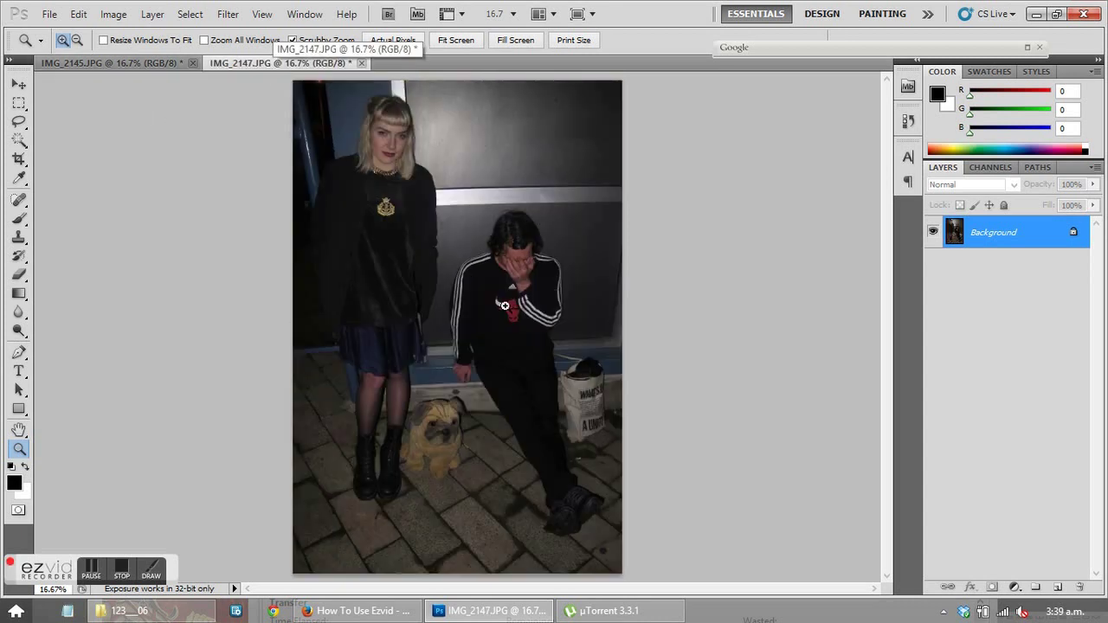
left_click(120, 58)
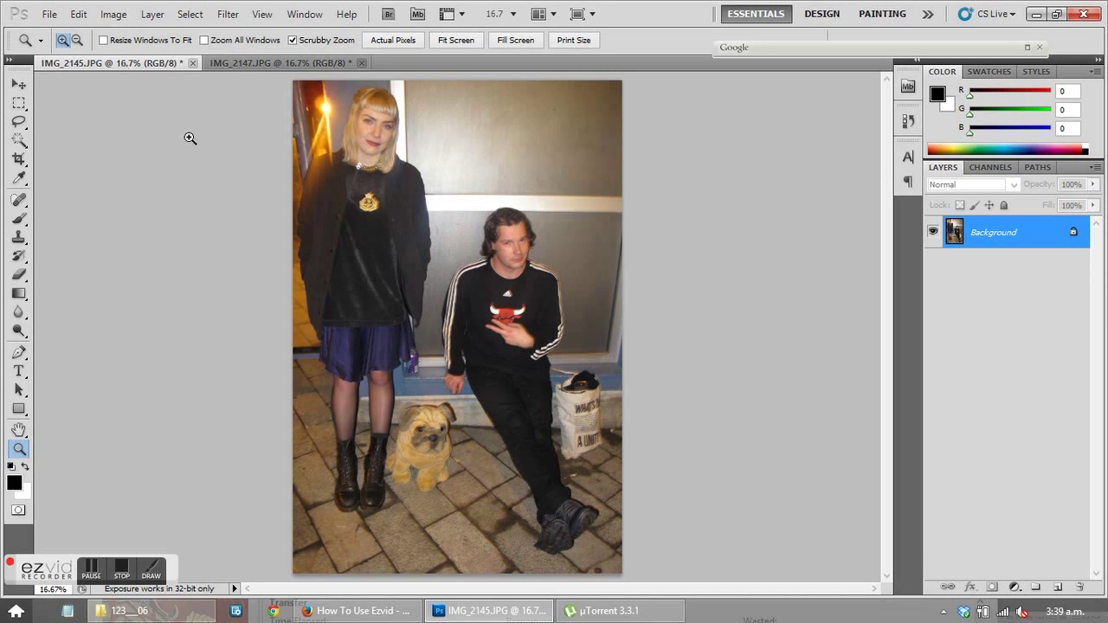
left_click(268, 69)
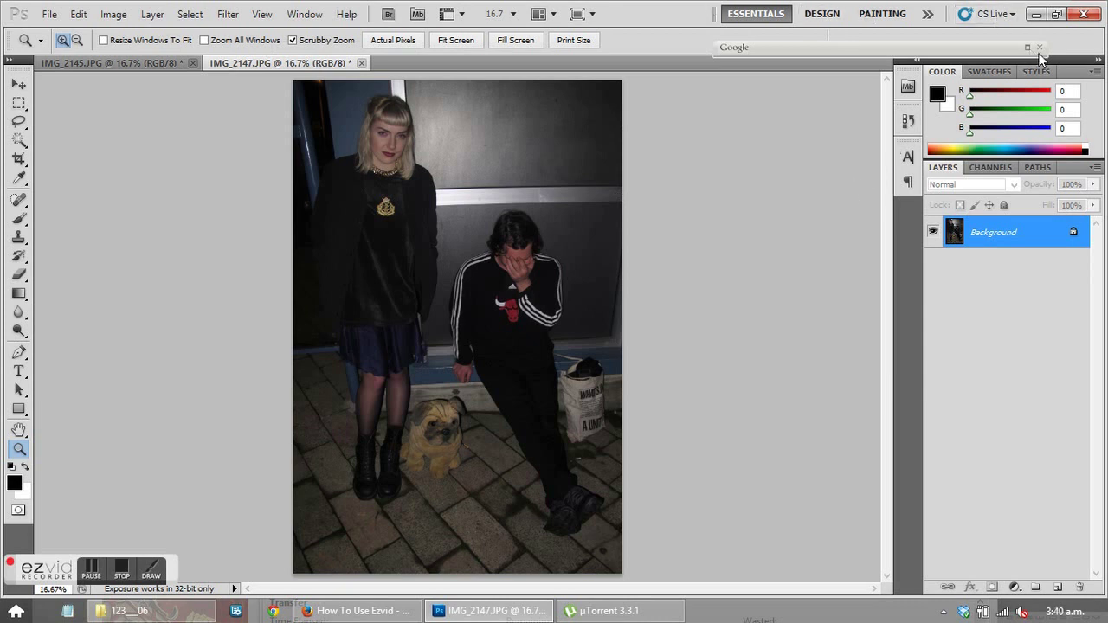
Step: Nudge the Nik Collection launcher left and expand its filter list
left_click_drag(888, 50, 823, 42)
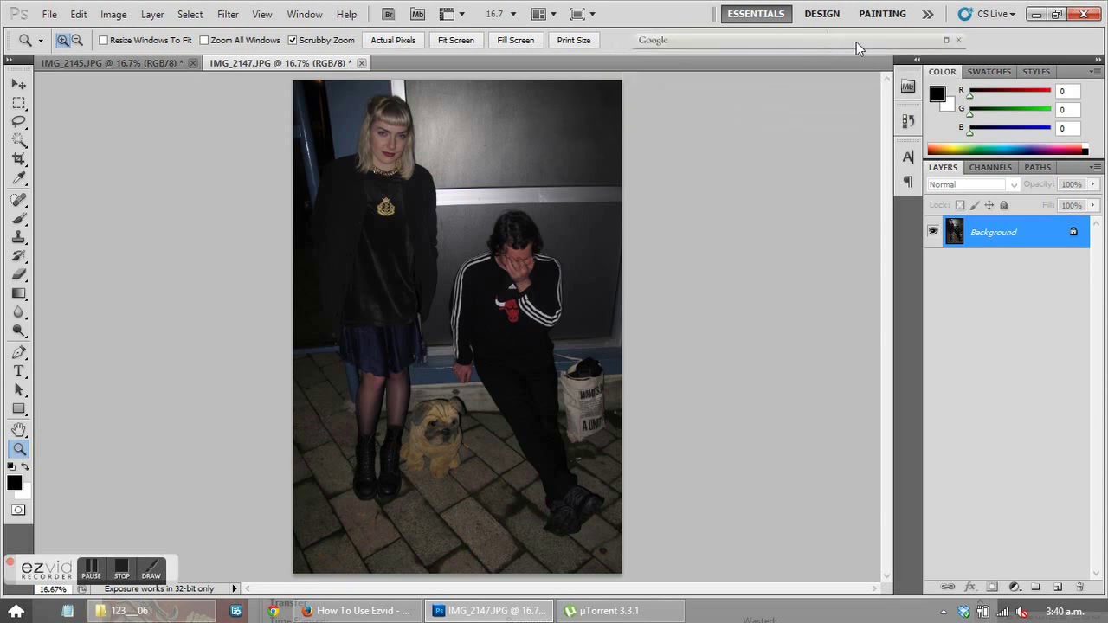
left_click(946, 42)
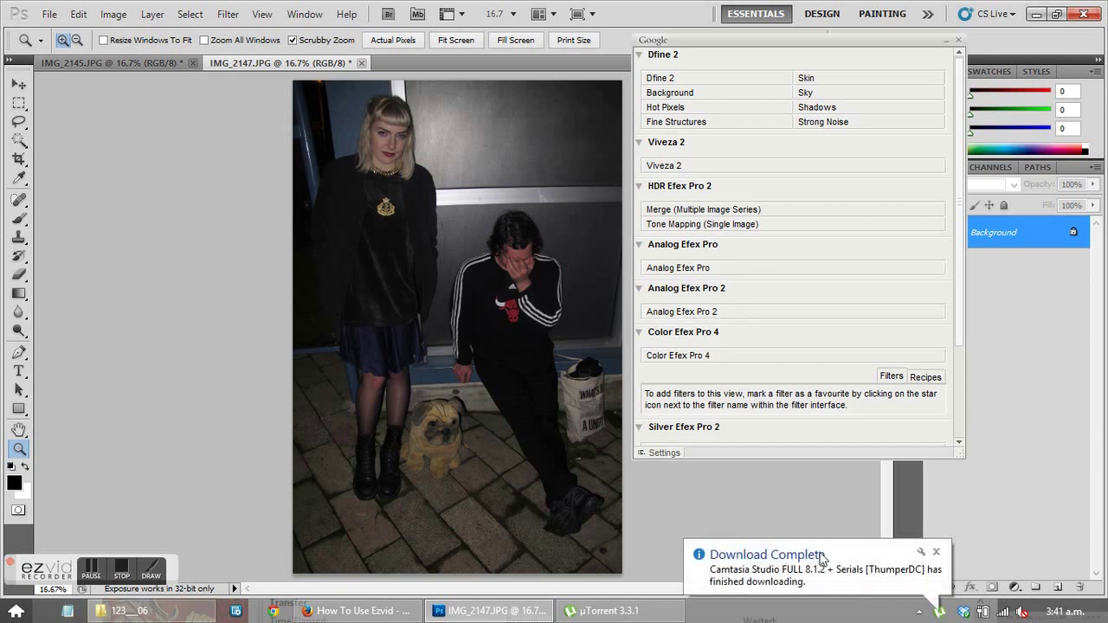
Step: Dismiss the download notice and run Silver Efex Pro 2 on IMG_2147 from the Nik panel
left_click(936, 552)
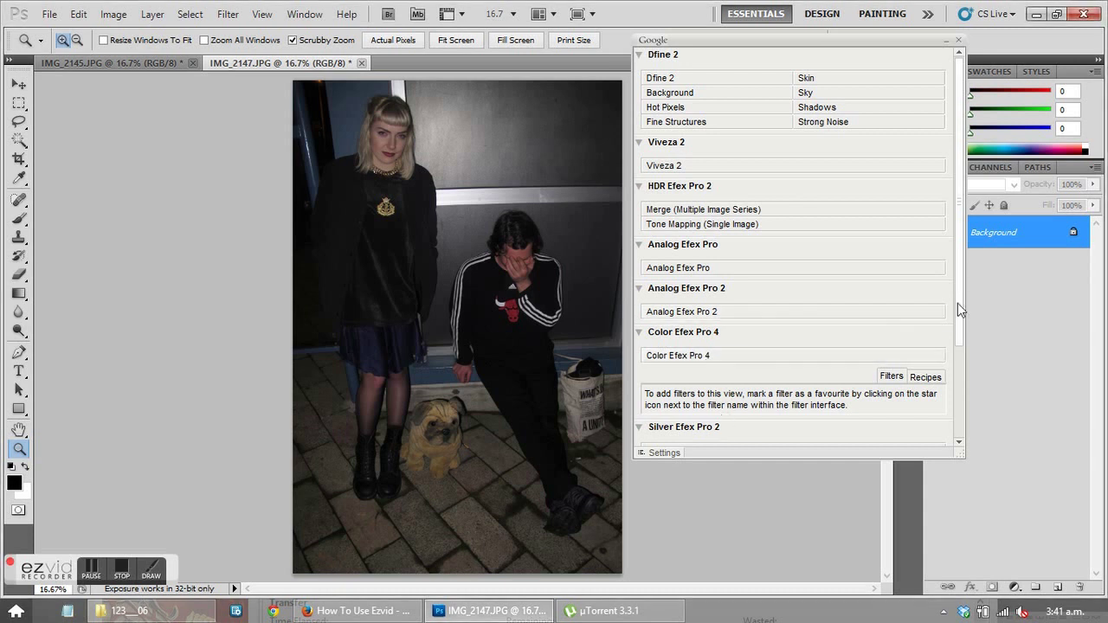
left_click_drag(958, 352, 958, 431)
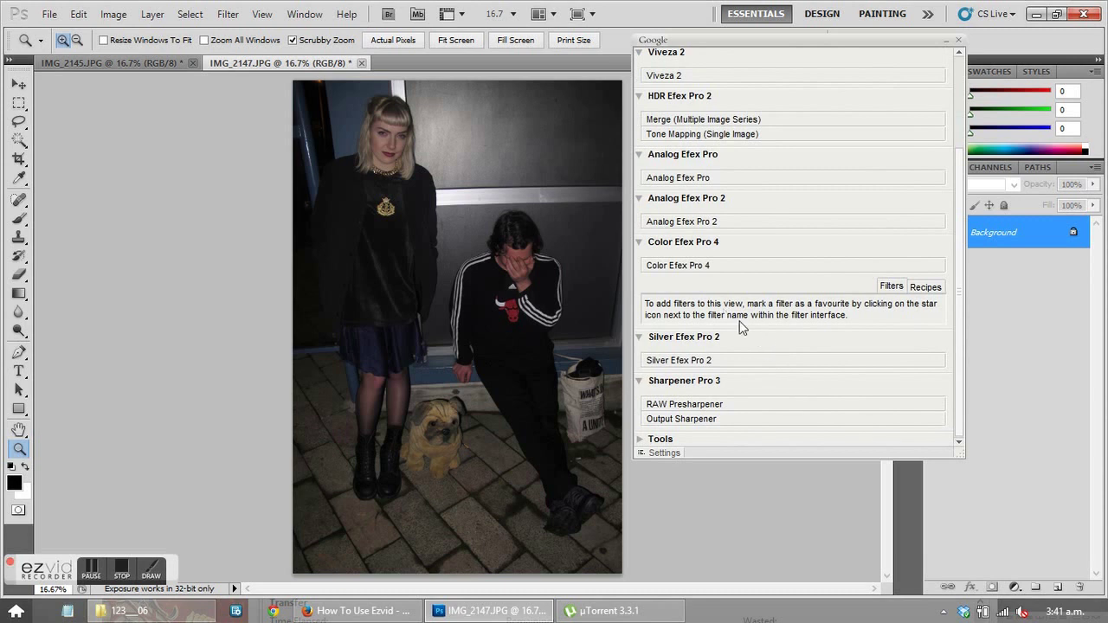
left_click(667, 362)
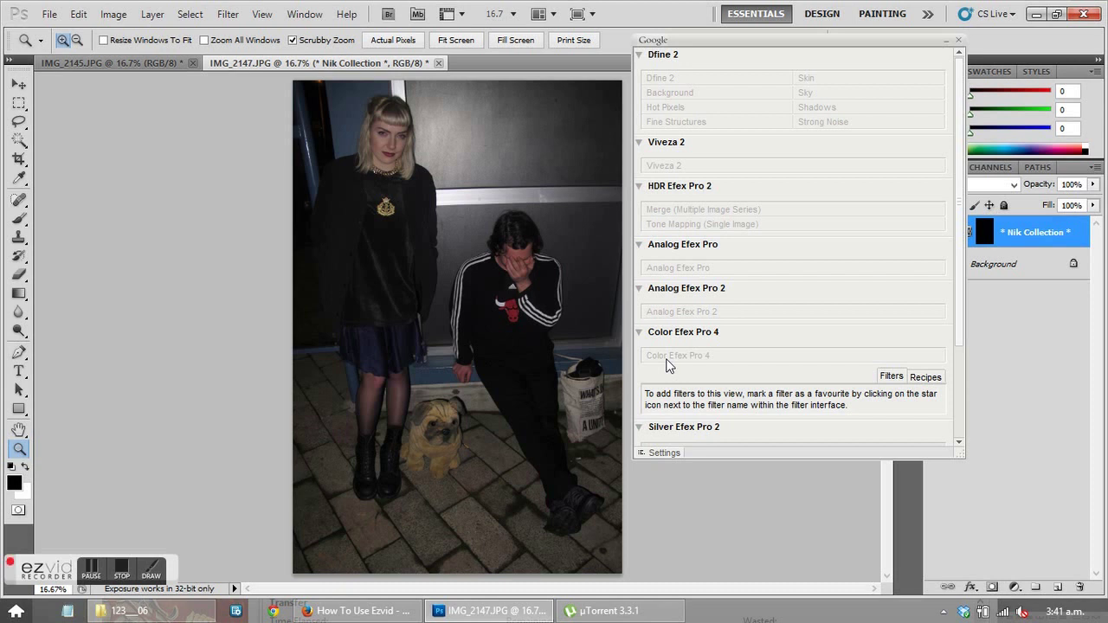
Step: Let Silver Efex Pro 2 load IMG_2147.JPG in black and white with its preset thumbnails
left_click(667, 360)
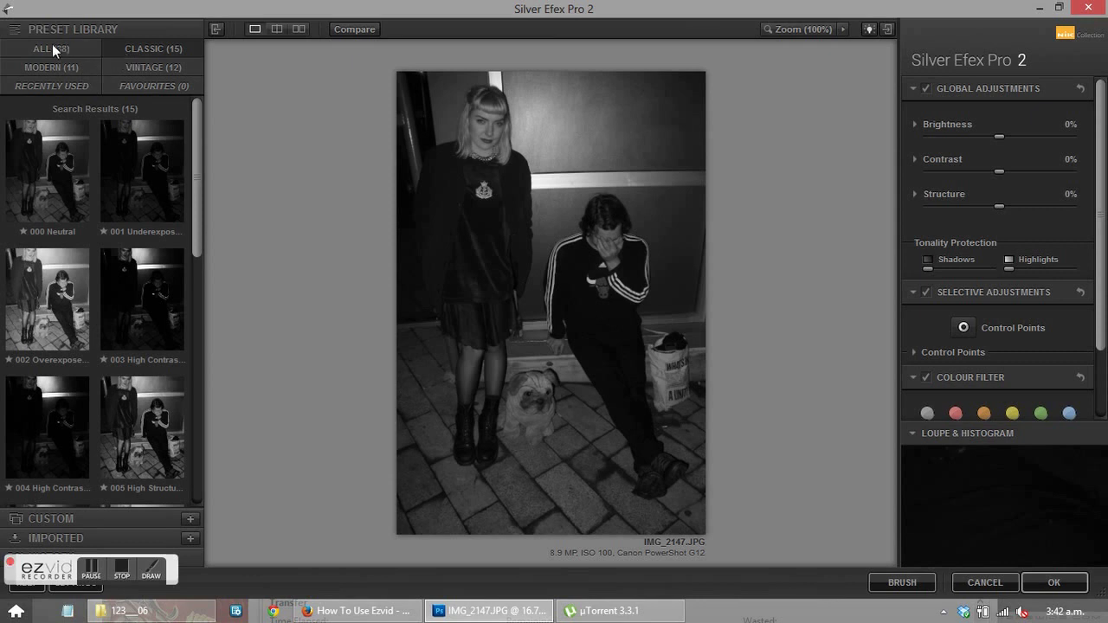
Step: Switch to the Classic presets and try 000 Neutral through 005 High Structure
left_click(141, 68)
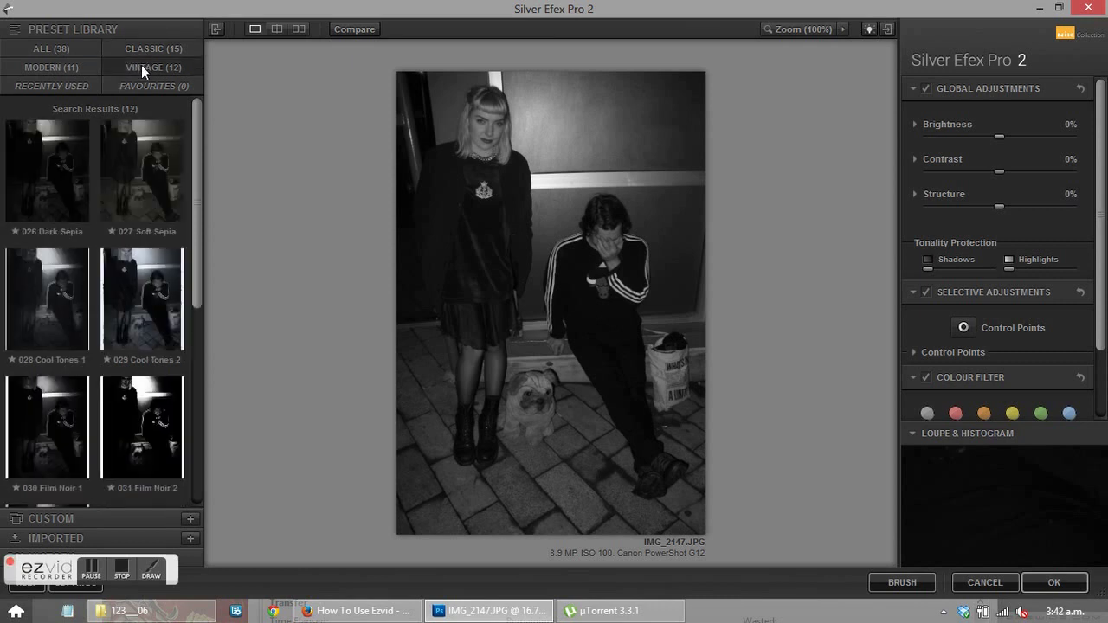
left_click(151, 47)
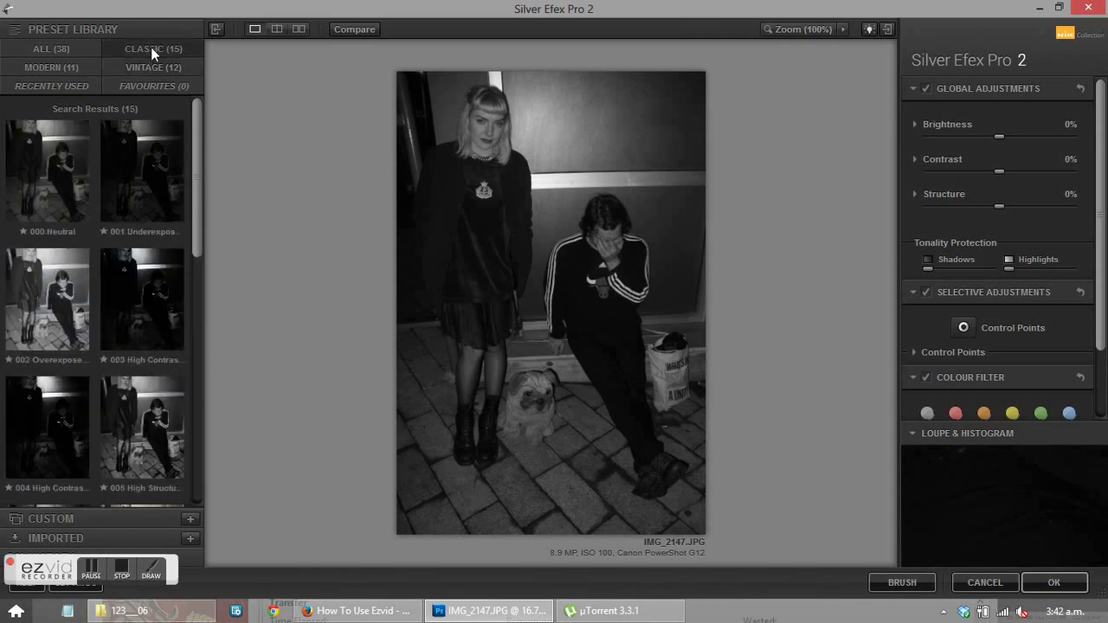
left_click(52, 172)
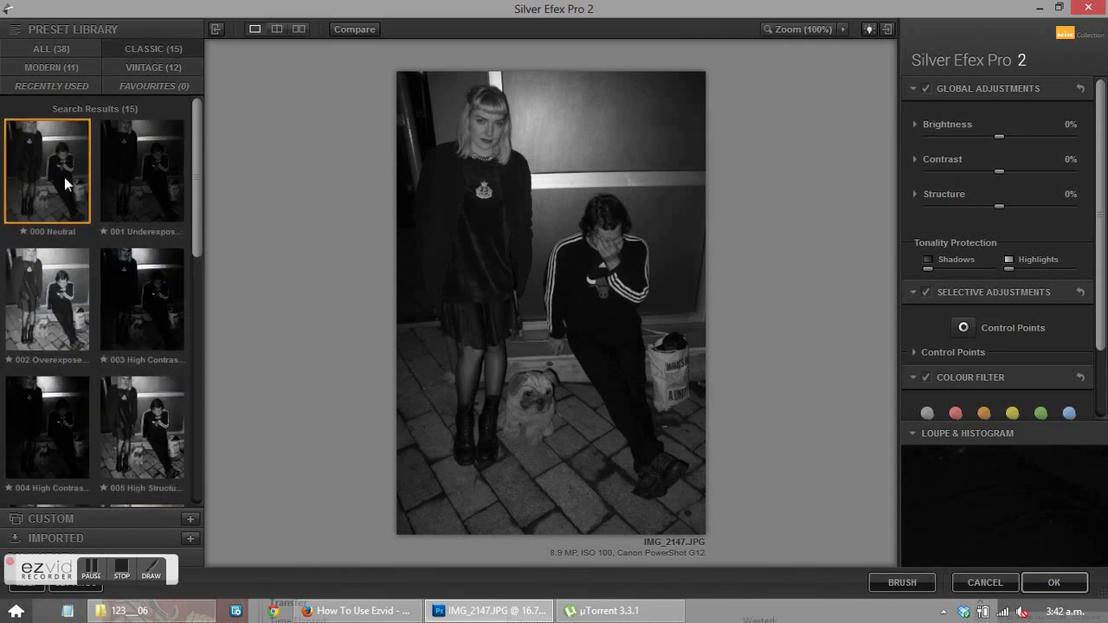
left_click(146, 193)
left_click(137, 287)
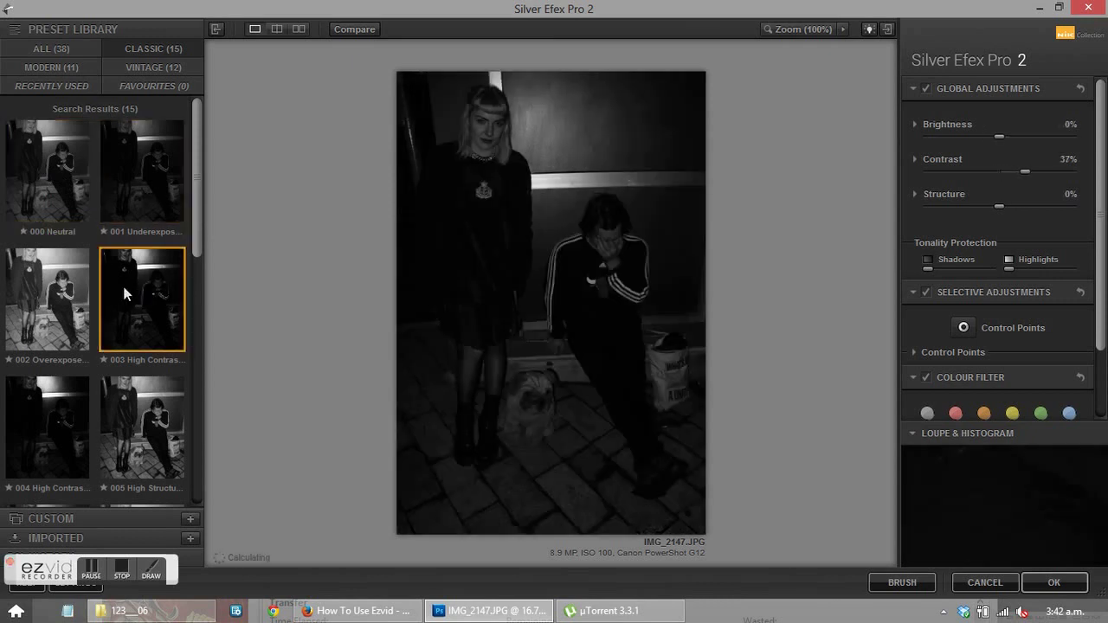
left_click(43, 300)
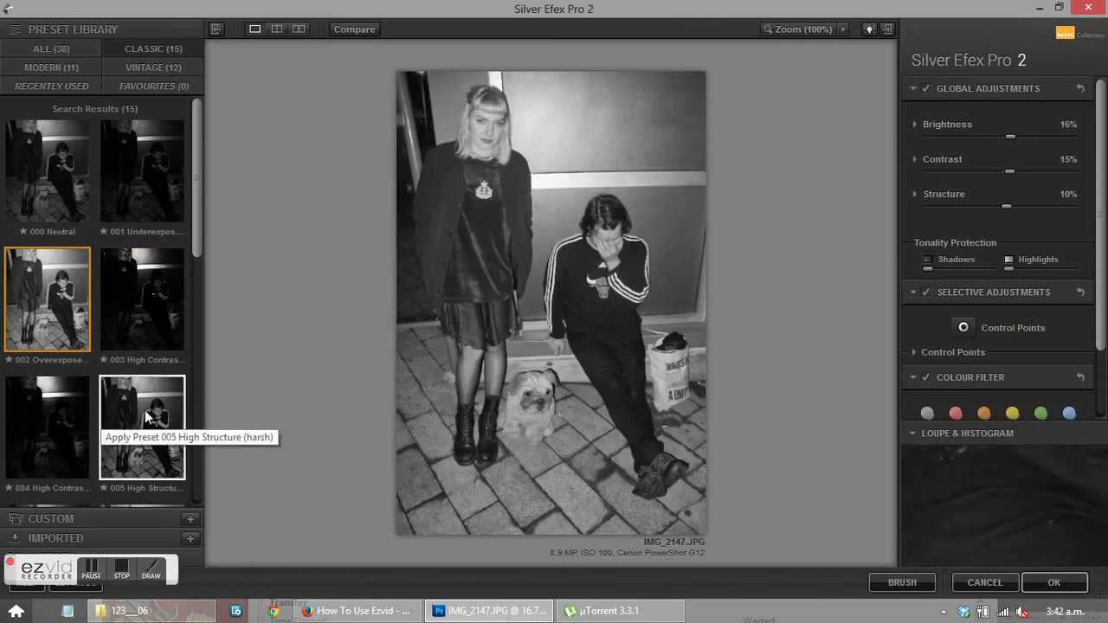
left_click(39, 416)
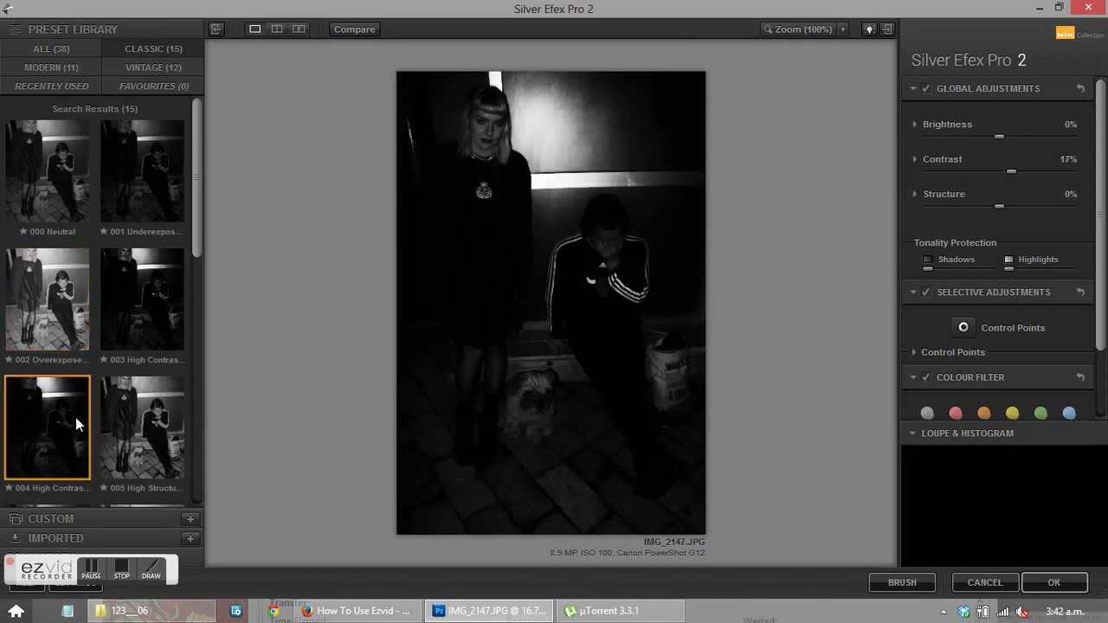
left_click(153, 420)
Step: Try Classic presets 006 to 014, settling on 011 Push Process with Structure 23%
scroll(144, 354, "down", 2)
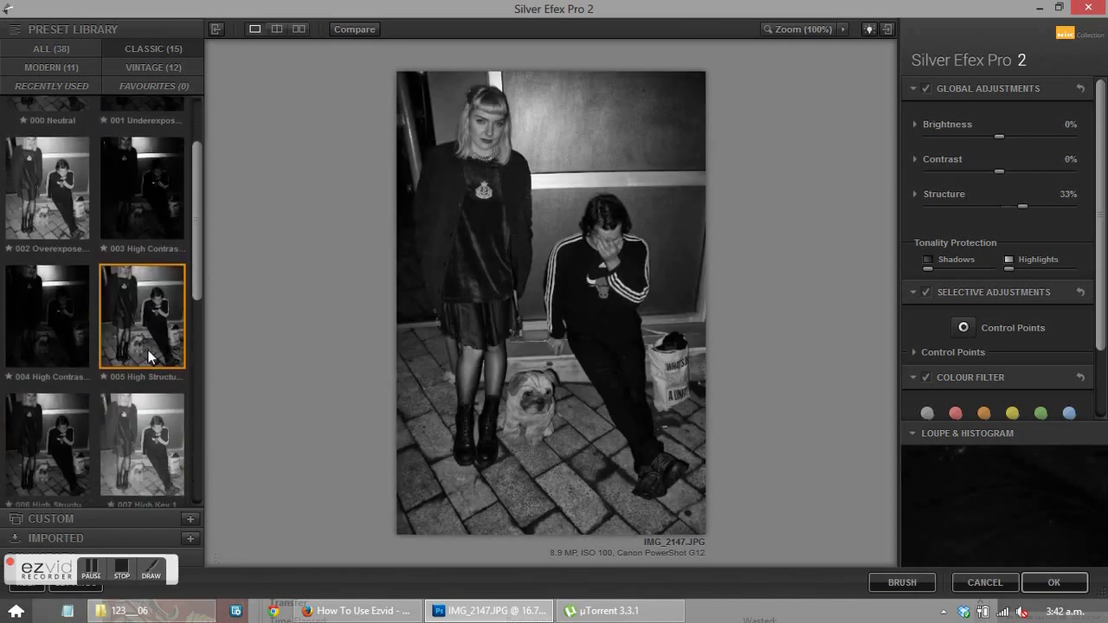
left_click(52, 430)
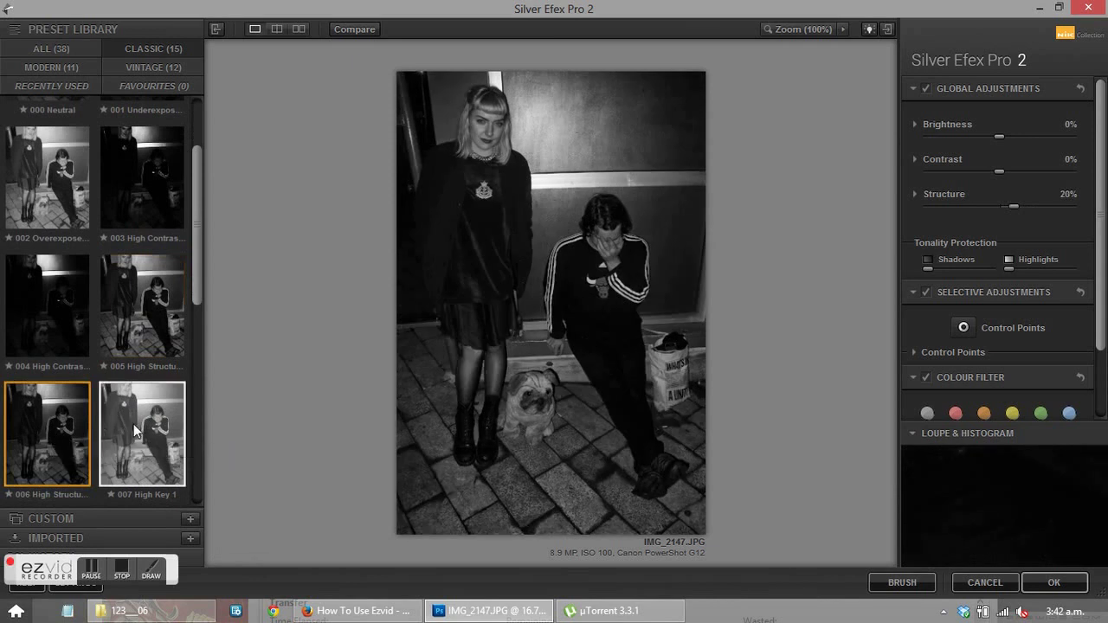
left_click(135, 430)
scroll(143, 373, "down", 2)
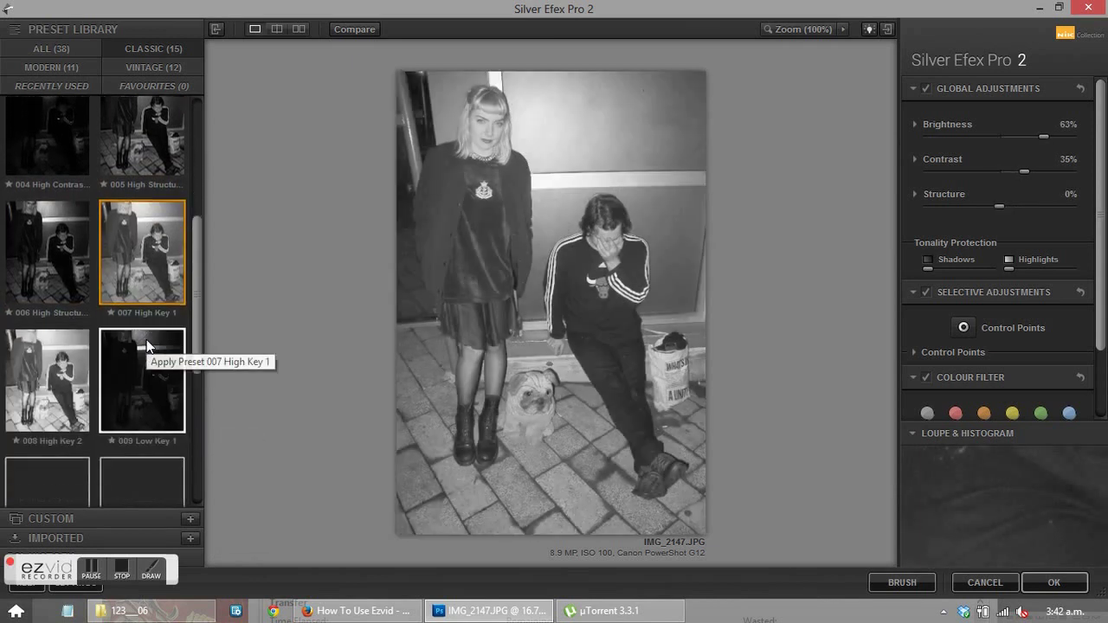
left_click(151, 372)
scroll(125, 381, "down", 2)
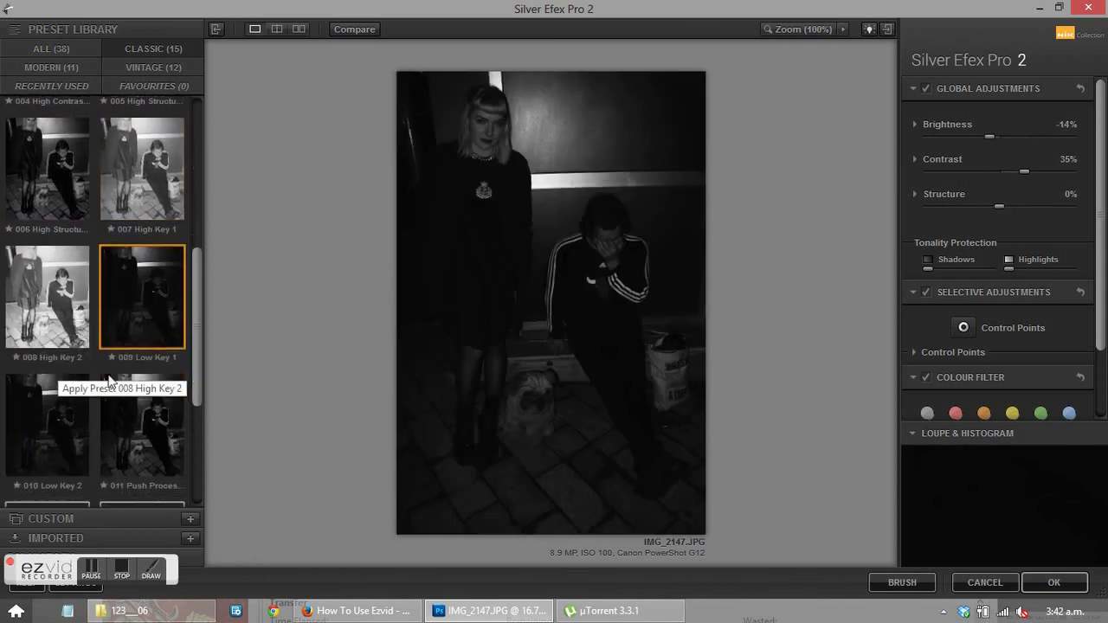
scroll(125, 385, "down", 2)
left_click(146, 386)
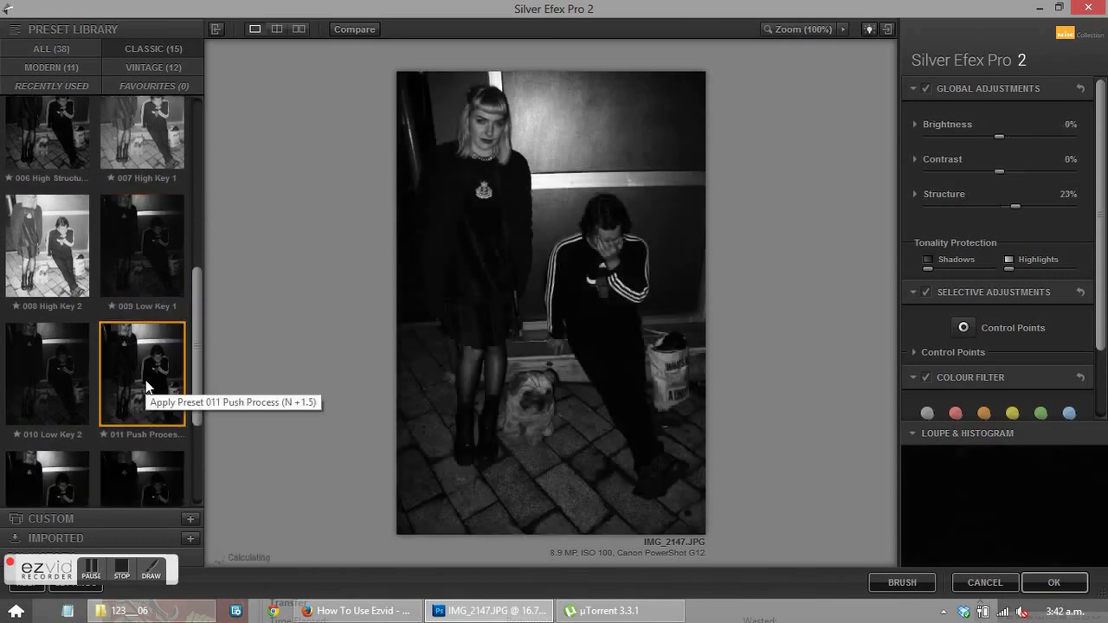
scroll(140, 377, "down", 2)
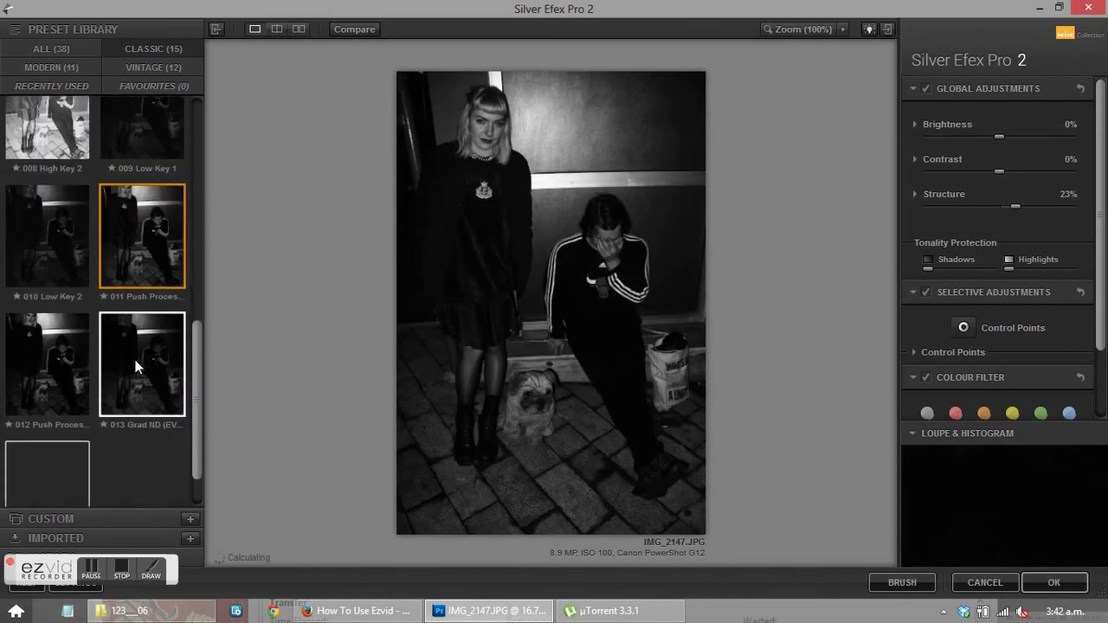
scroll(136, 366, "down", 1)
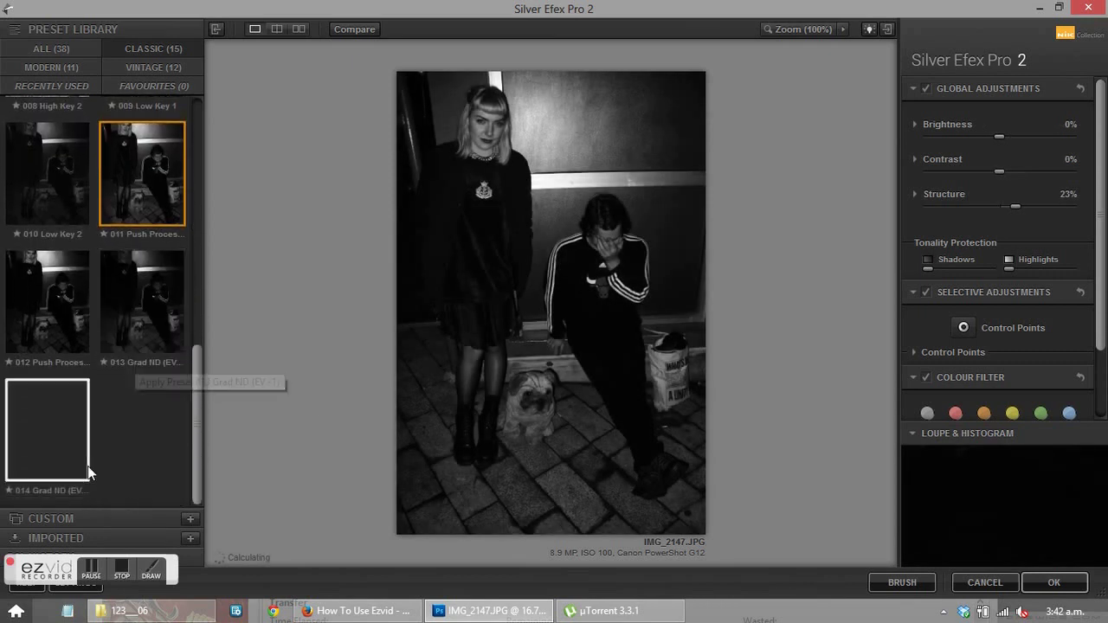
left_click(44, 434)
left_click(61, 309)
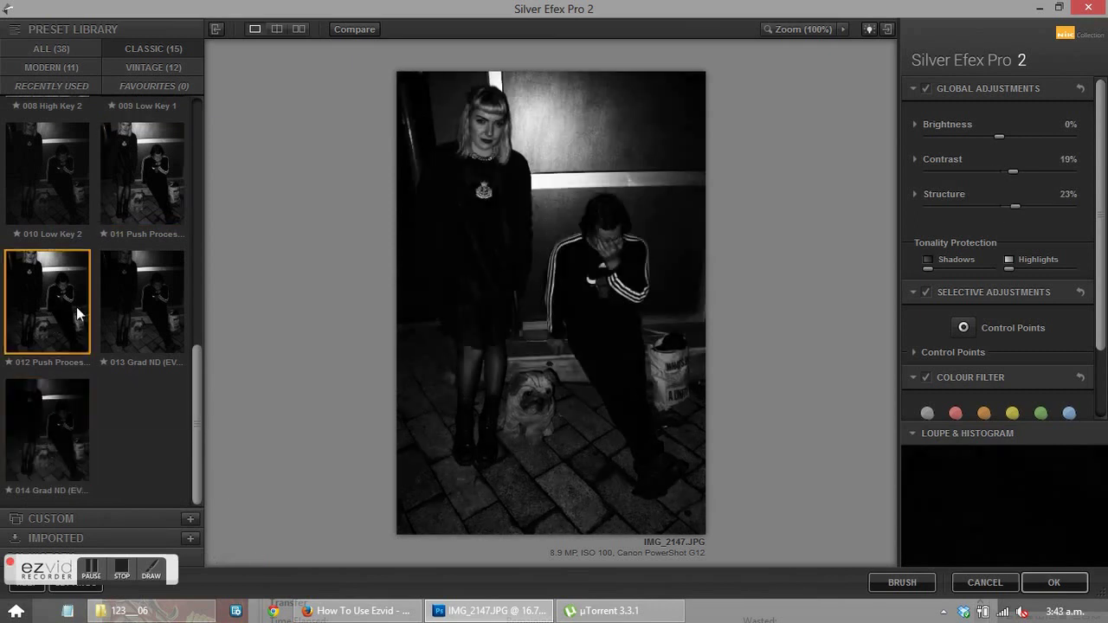
left_click(138, 182)
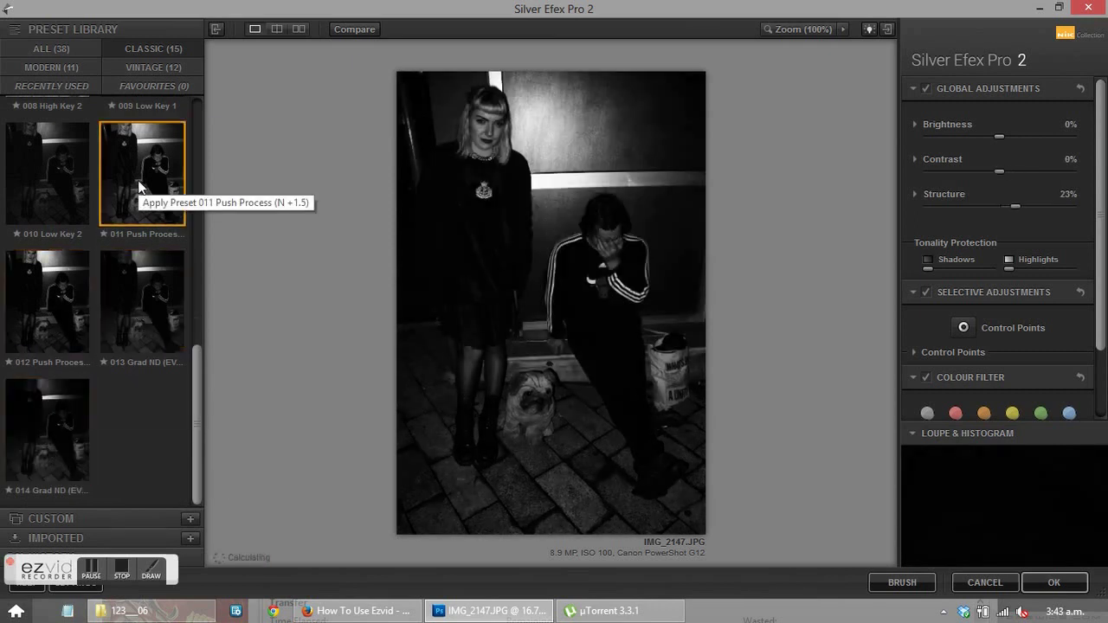
Step: Preview the Vintage presets 033 Yellowed 1, 032 Film Noir 3, 034 Yellowed 2 and 035 Antique Plate I
left_click(141, 69)
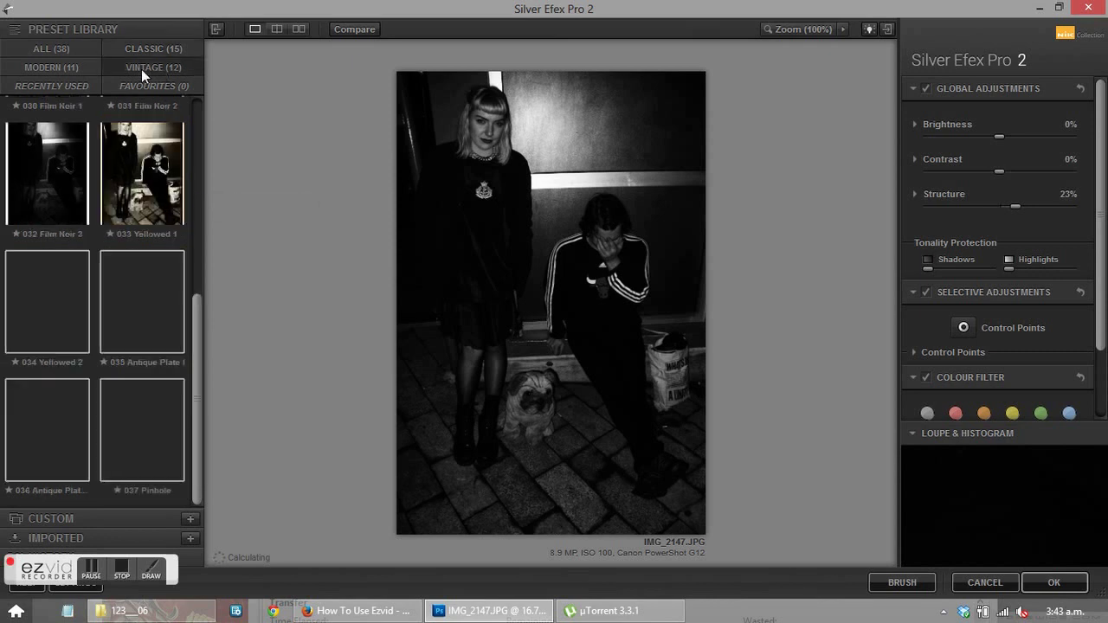
left_click(136, 207)
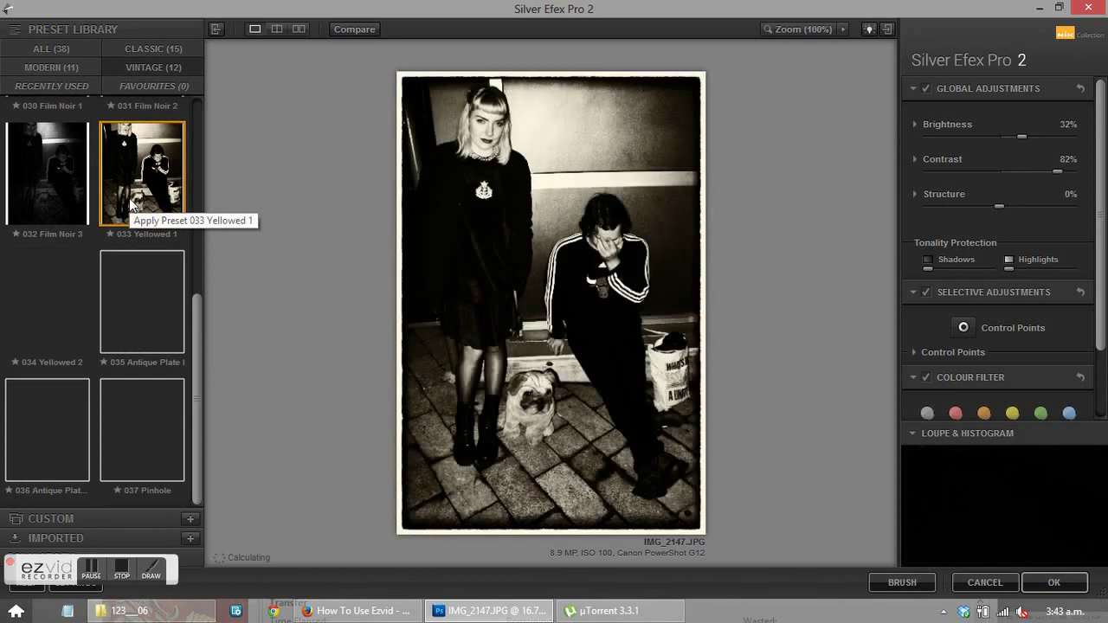
left_click(23, 184)
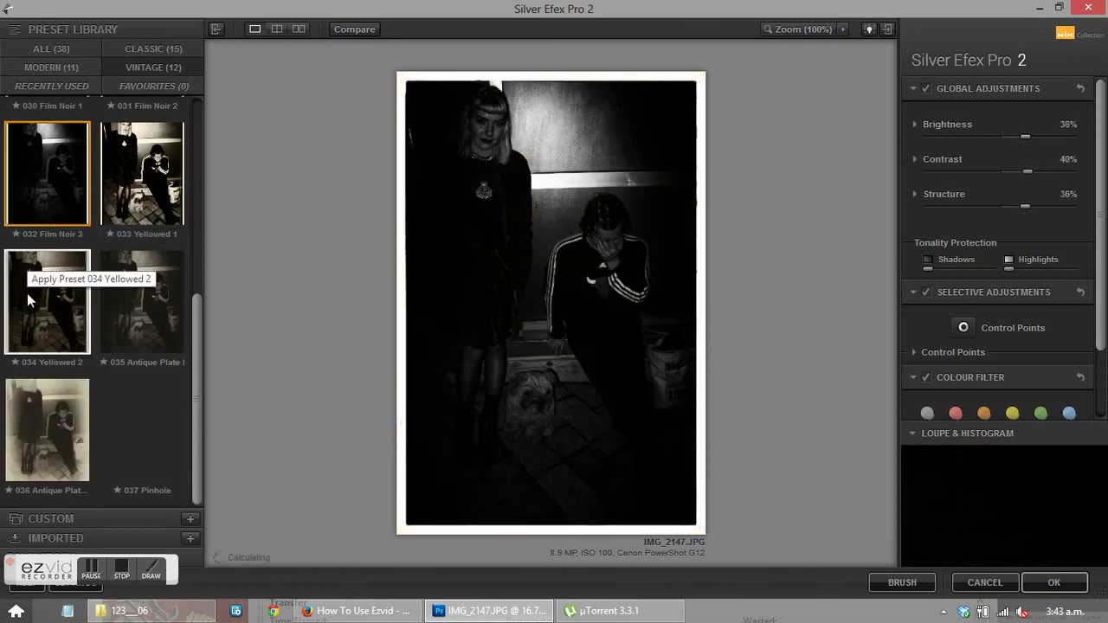
left_click(29, 286)
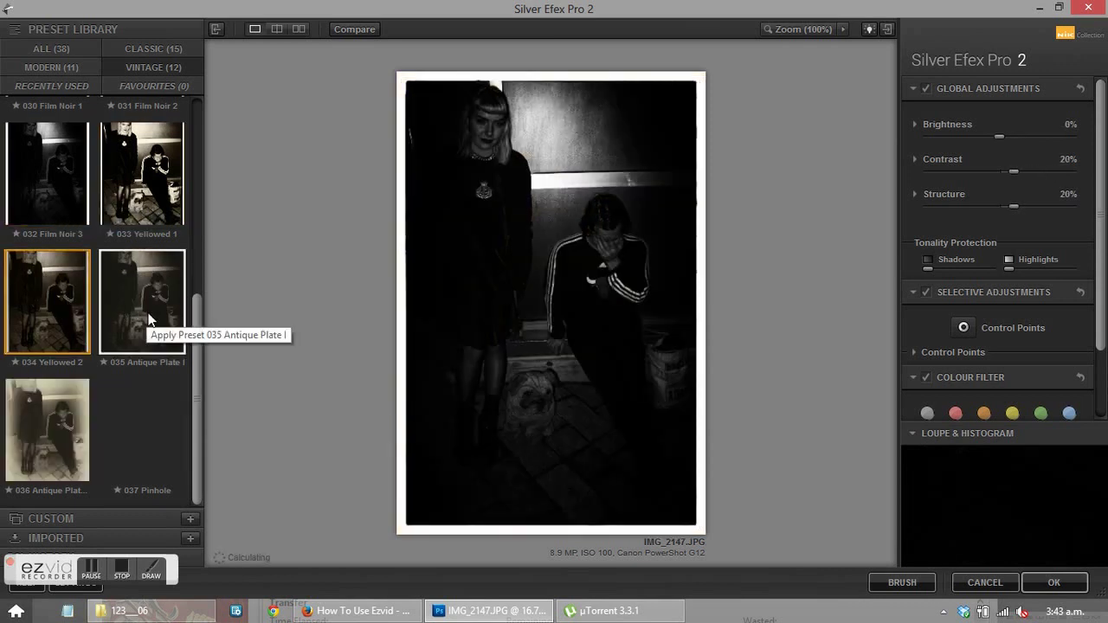
left_click(148, 319)
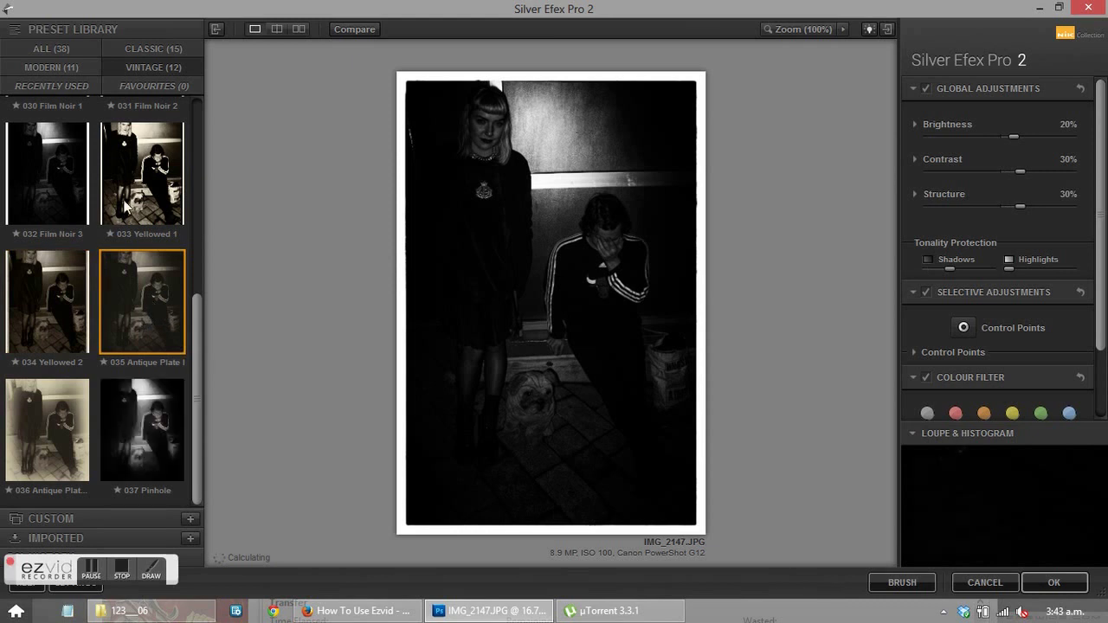
Step: Compare Full Contrast and Structure, Triste, Wet Rocks, Silhouette, Full Dynamic and Full Spectrum looks
scroll(58, 159, "up", 5)
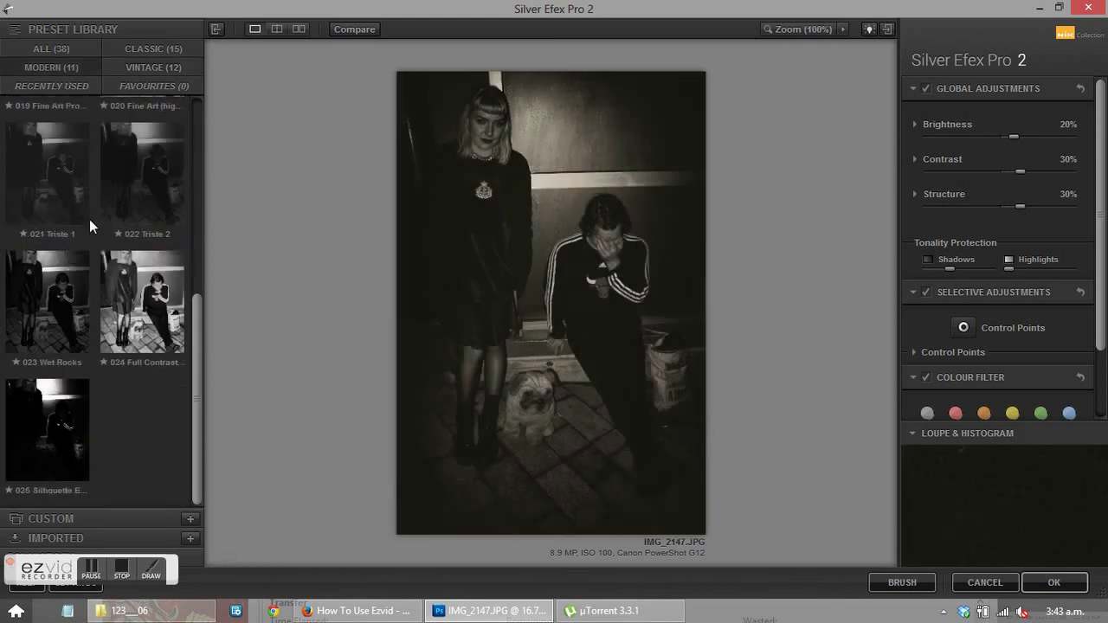
left_click(141, 304)
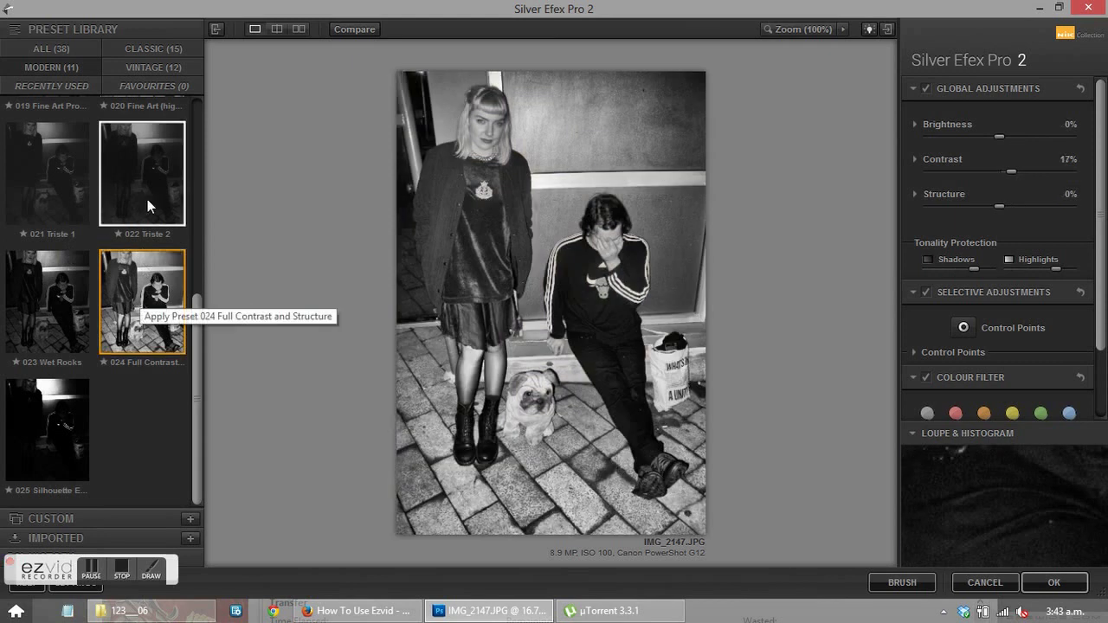
left_click(152, 173)
left_click(65, 303)
left_click(41, 167)
left_click(39, 414)
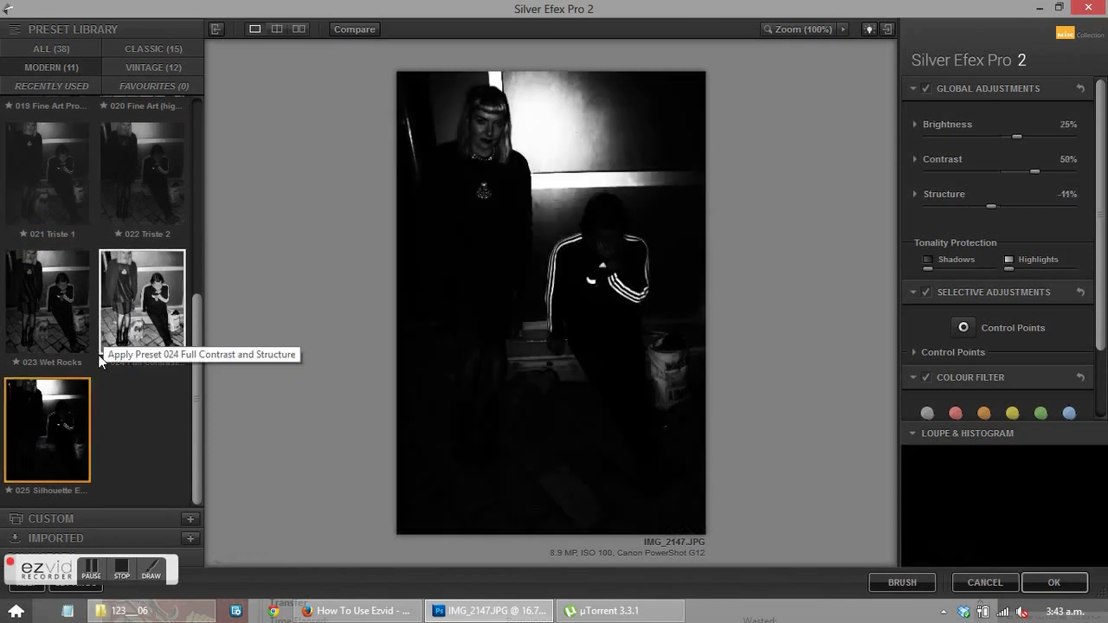
left_click(137, 151)
left_click_drag(200, 322, 193, 134)
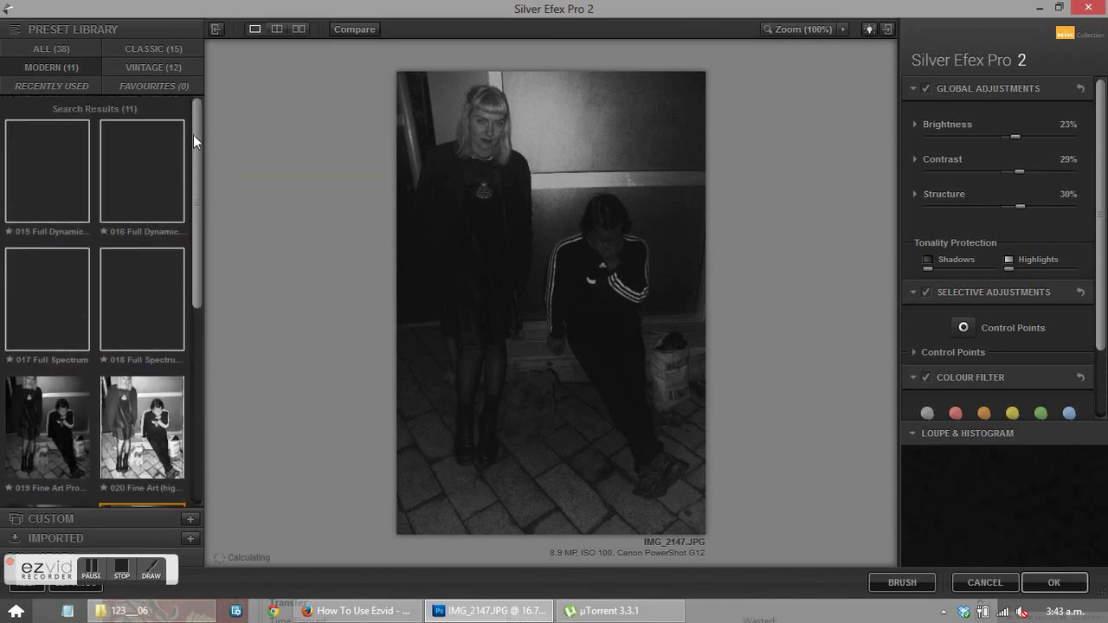
left_click(153, 172)
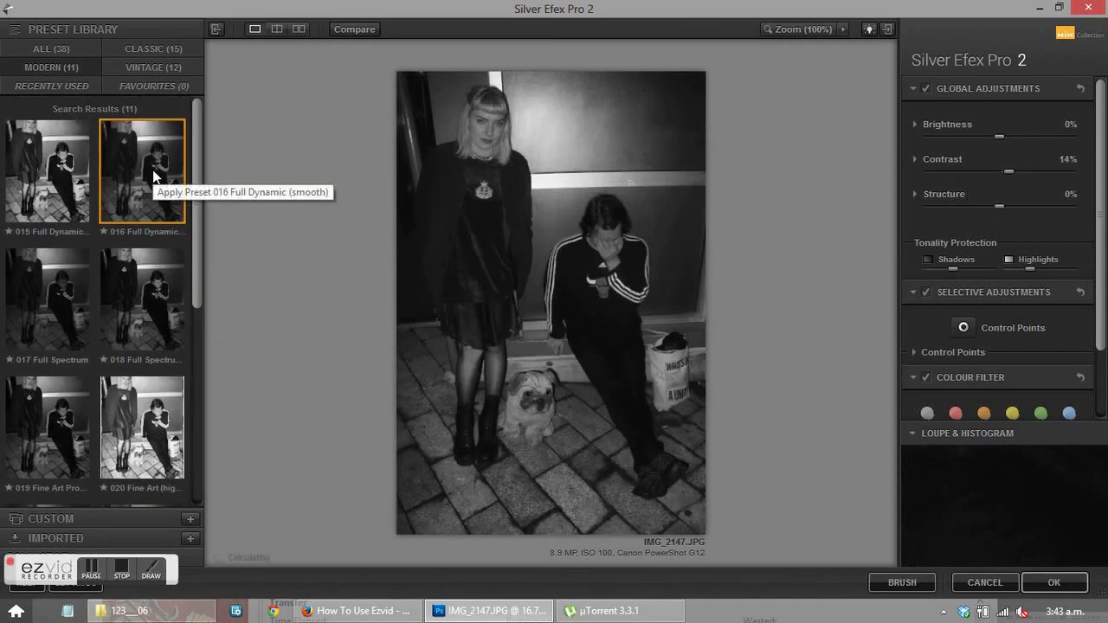
left_click(154, 275)
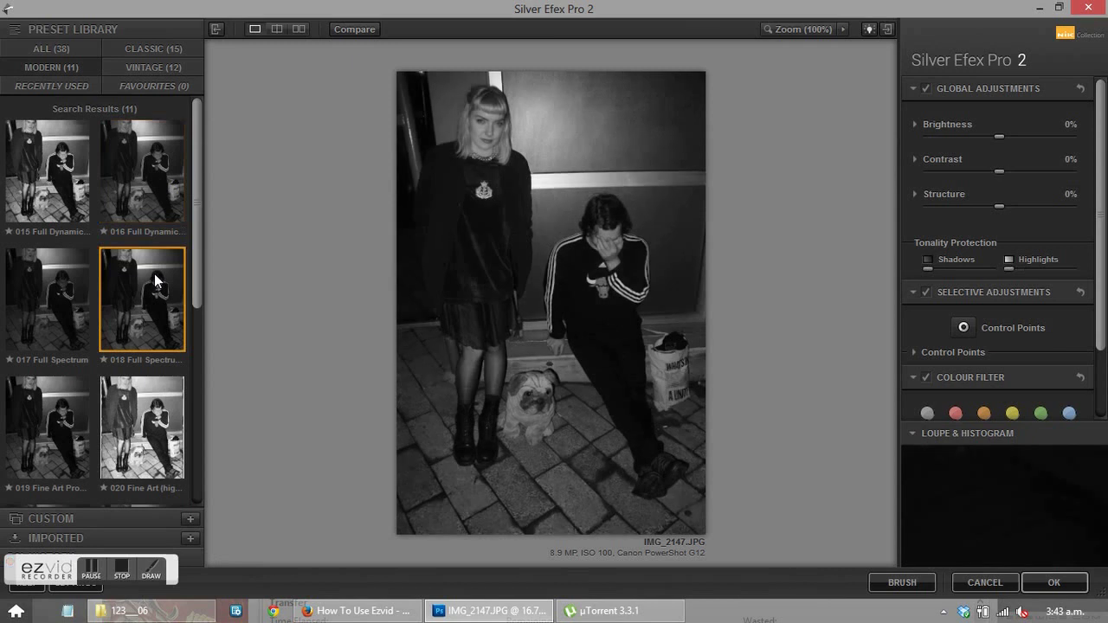
left_click(49, 282)
left_click(53, 184)
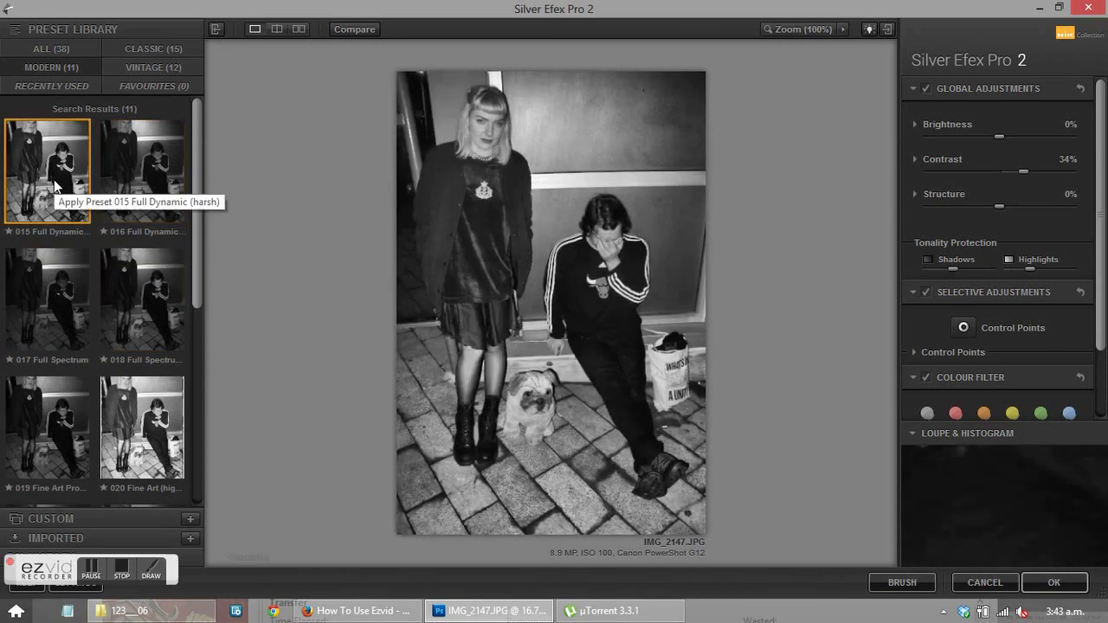
Step: Recheck the Classic Neutral, Underexposed, high-contrast and Overexposed looks, then cancel without applying
left_click(162, 46)
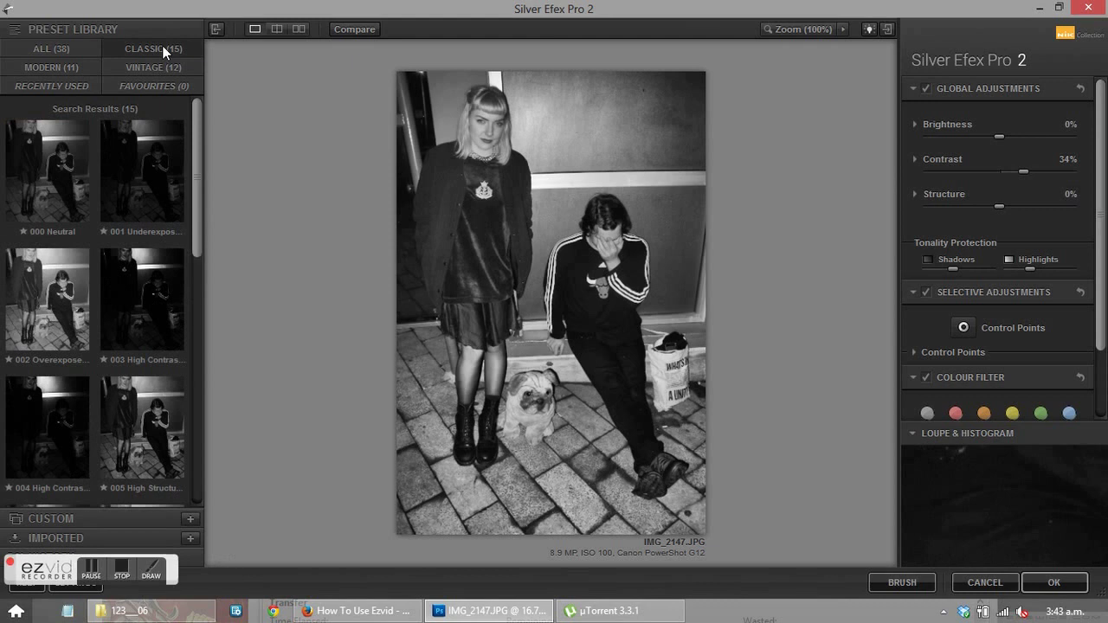
left_click(55, 192)
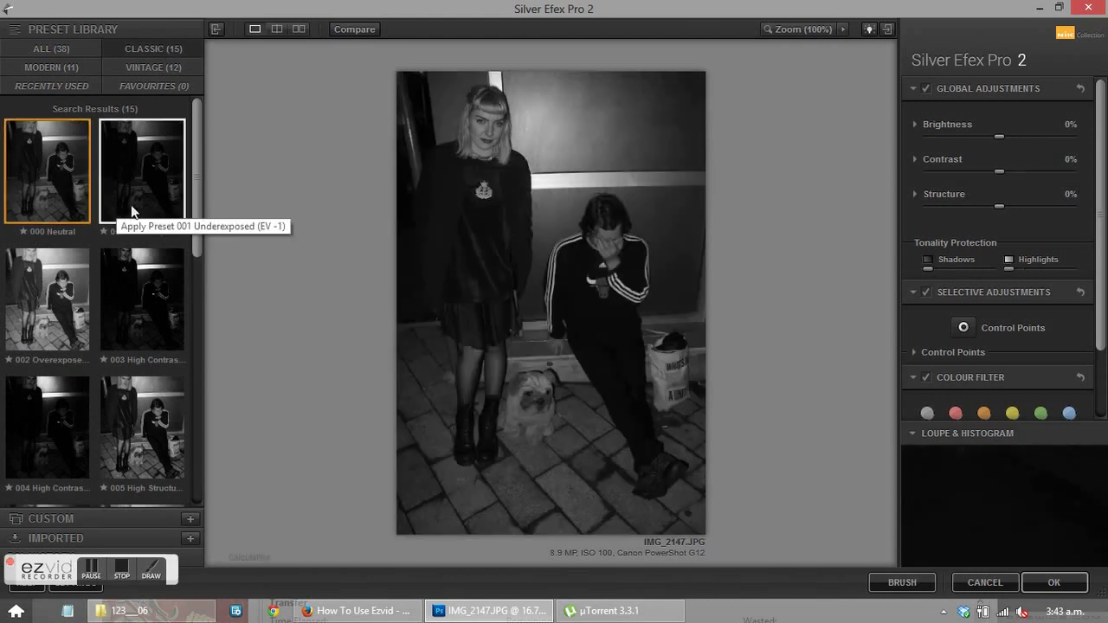
left_click(129, 215)
left_click(113, 285)
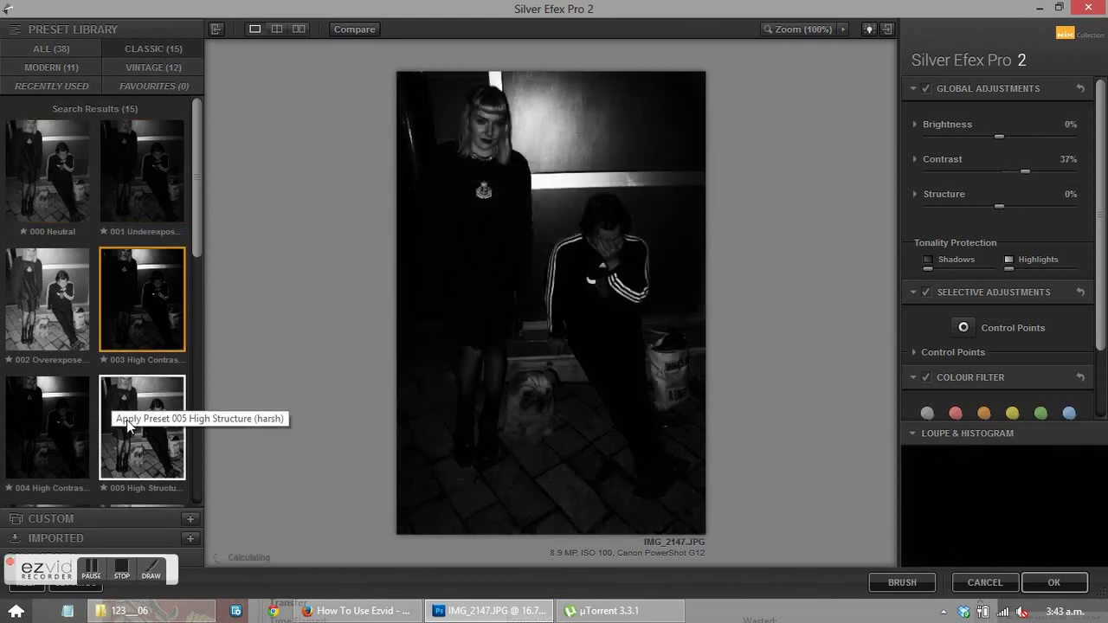
left_click(54, 317)
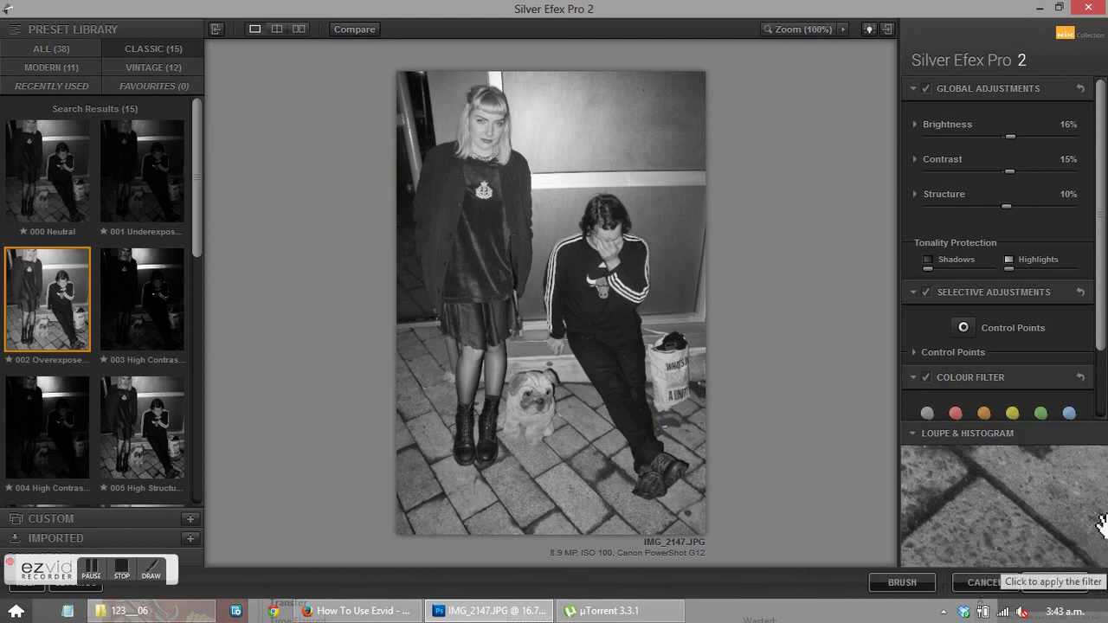
left_click(983, 591)
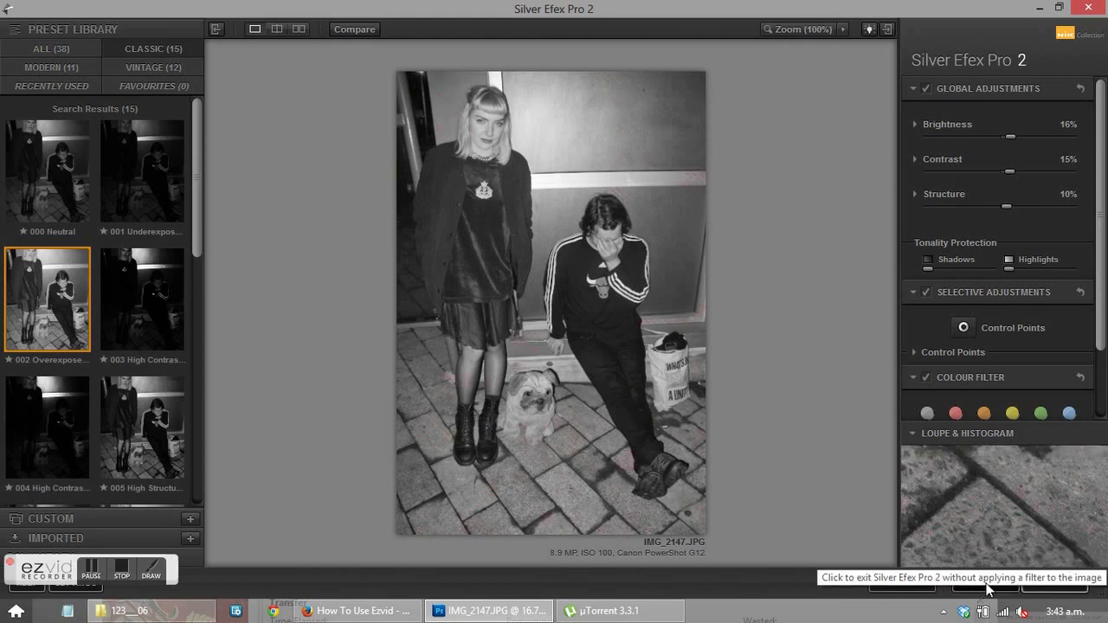
left_click(986, 590)
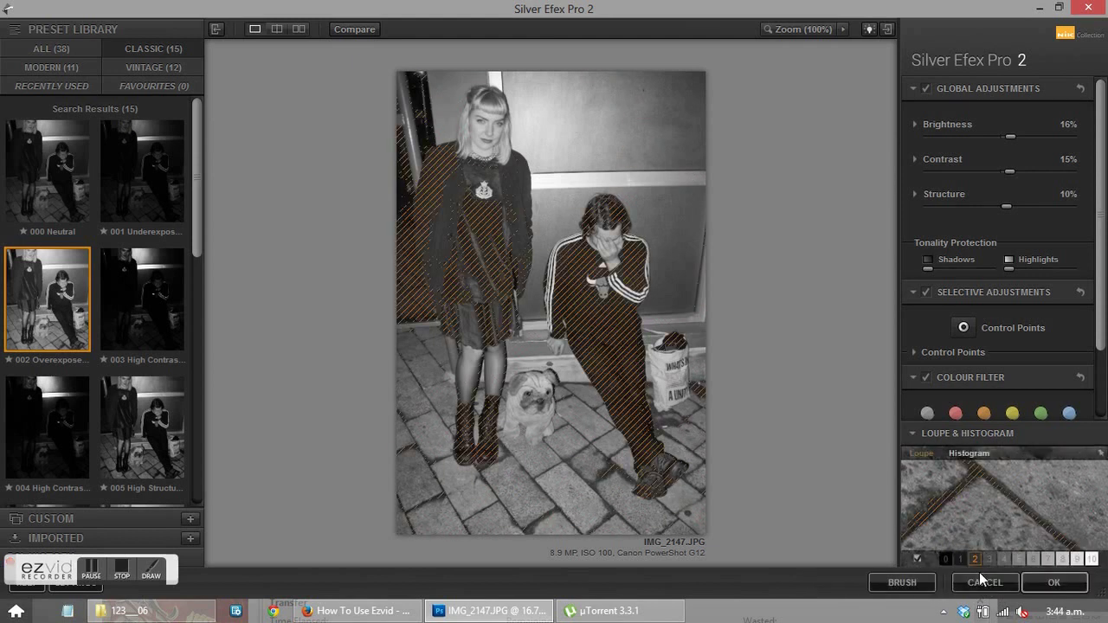
Step: Leave the filter unconverted and launch Analog Efex Pro on IMG_2147.JPG
left_click(983, 591)
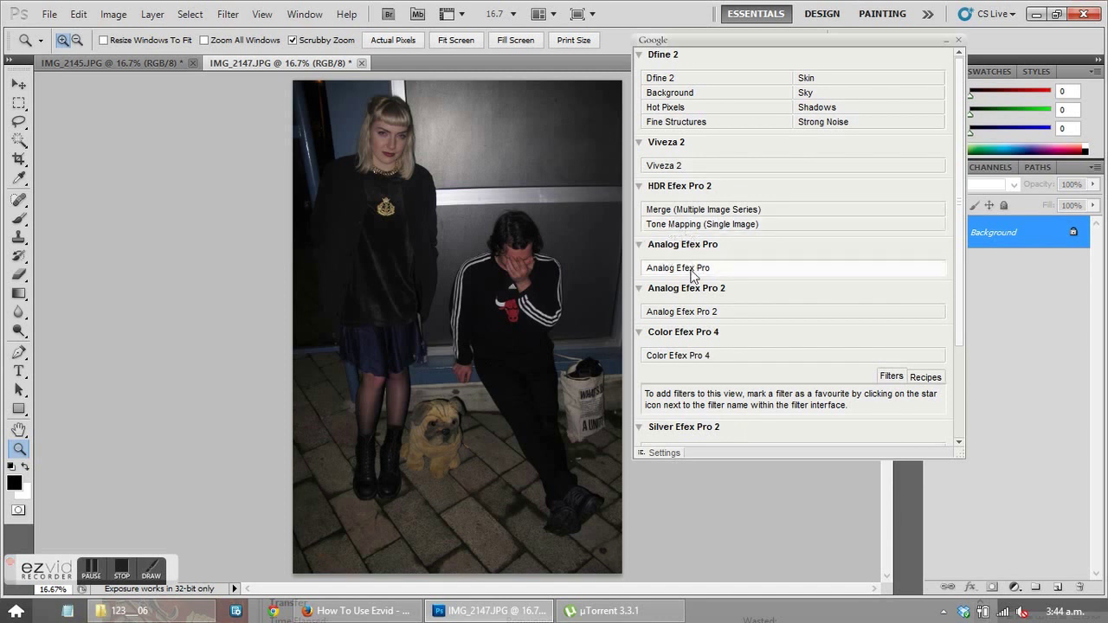
left_click(692, 275)
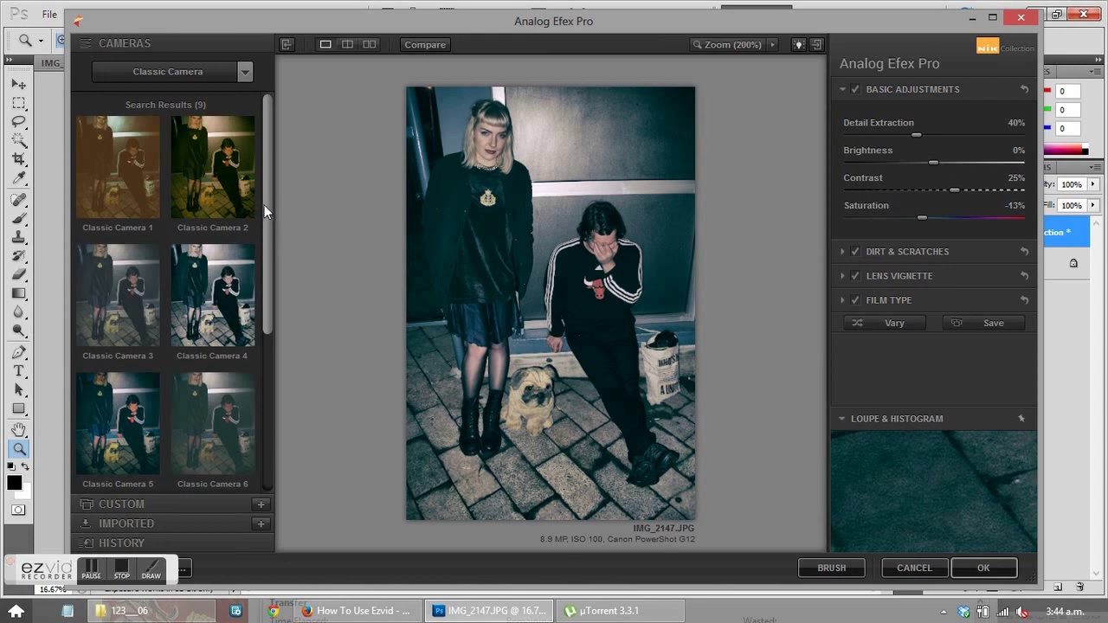
left_click(857, 252)
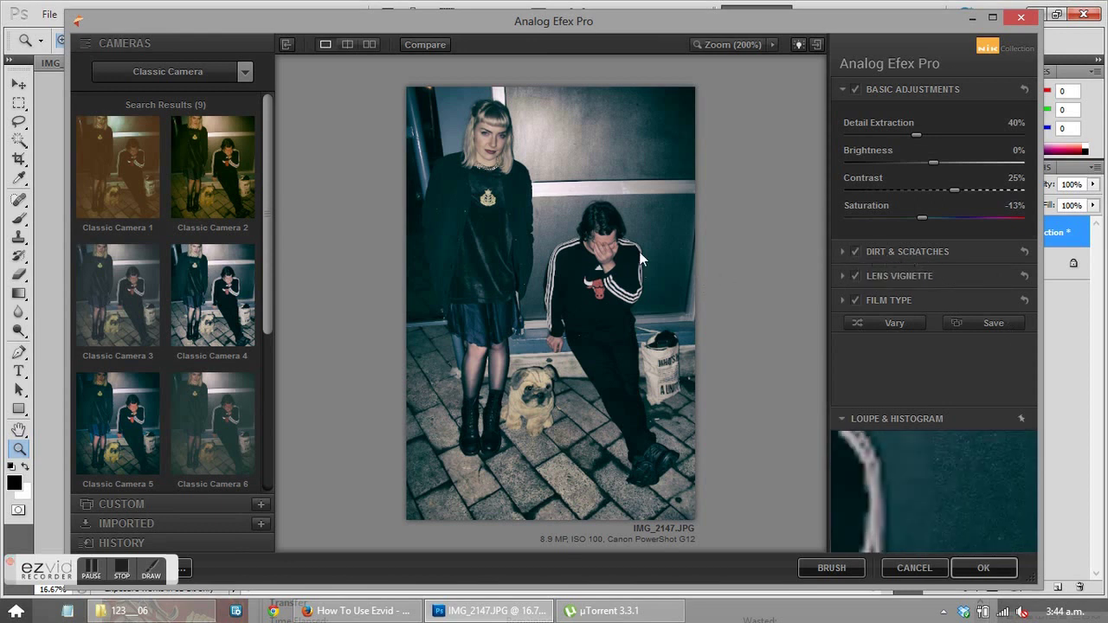
left_click(608, 253)
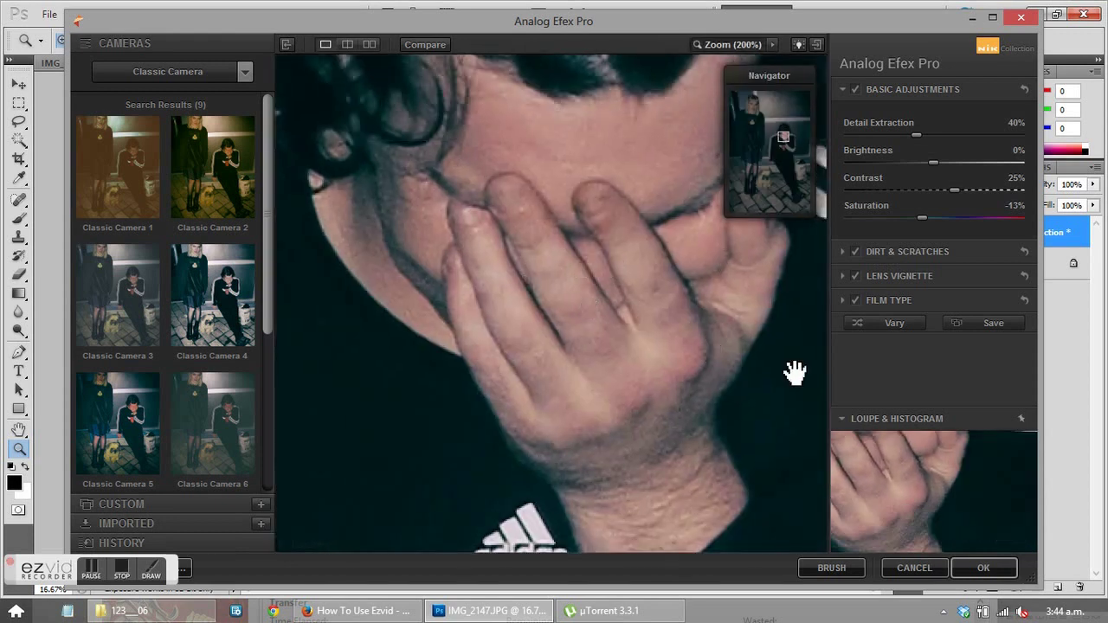
left_click_drag(515, 342, 750, 332)
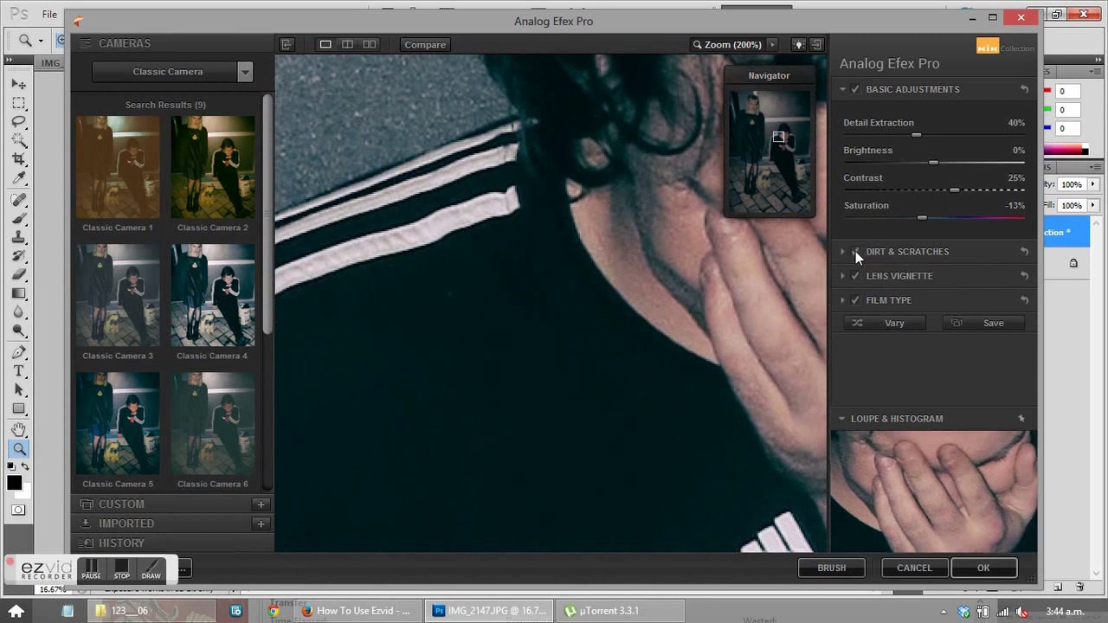
left_click(856, 251)
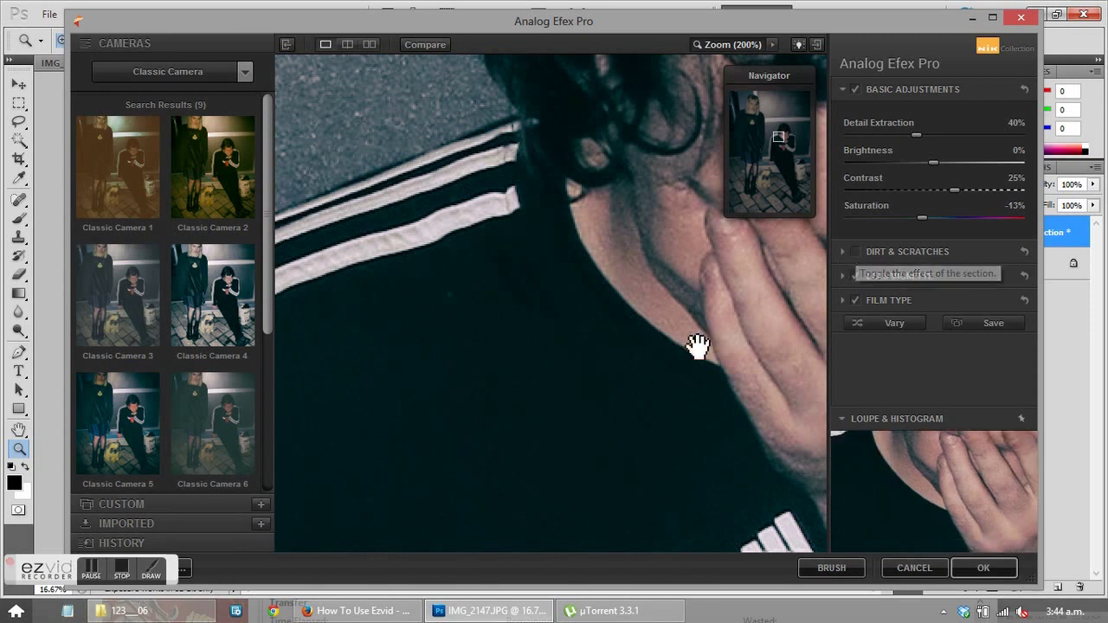
left_click(697, 347)
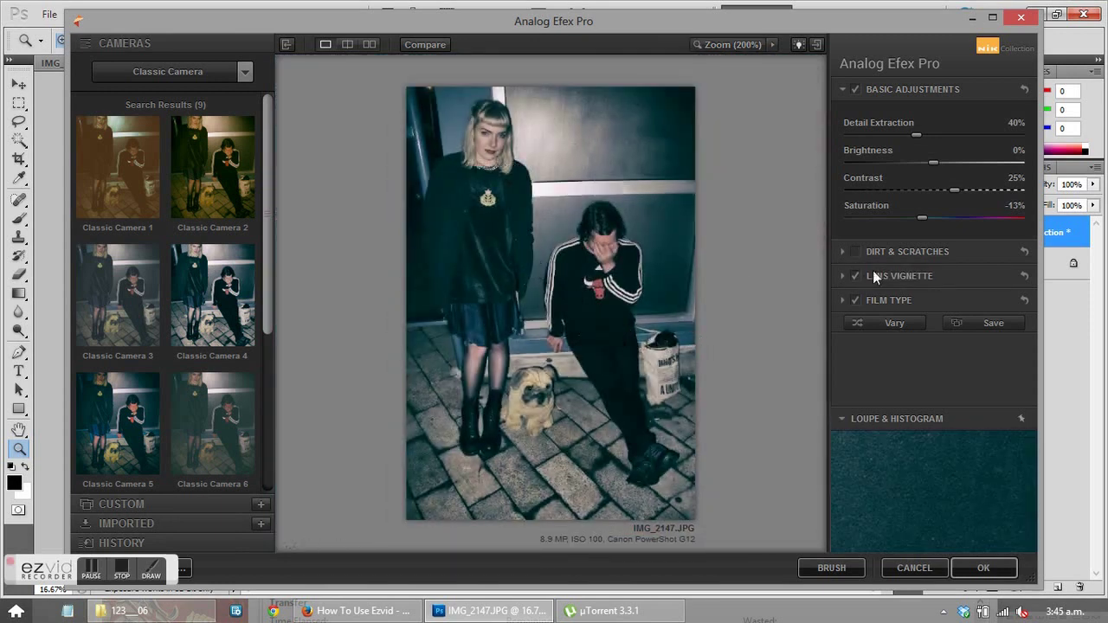
Step: Expand Film Type and try the blue, green-tinted and faded Subtle swatches
left_click(932, 299)
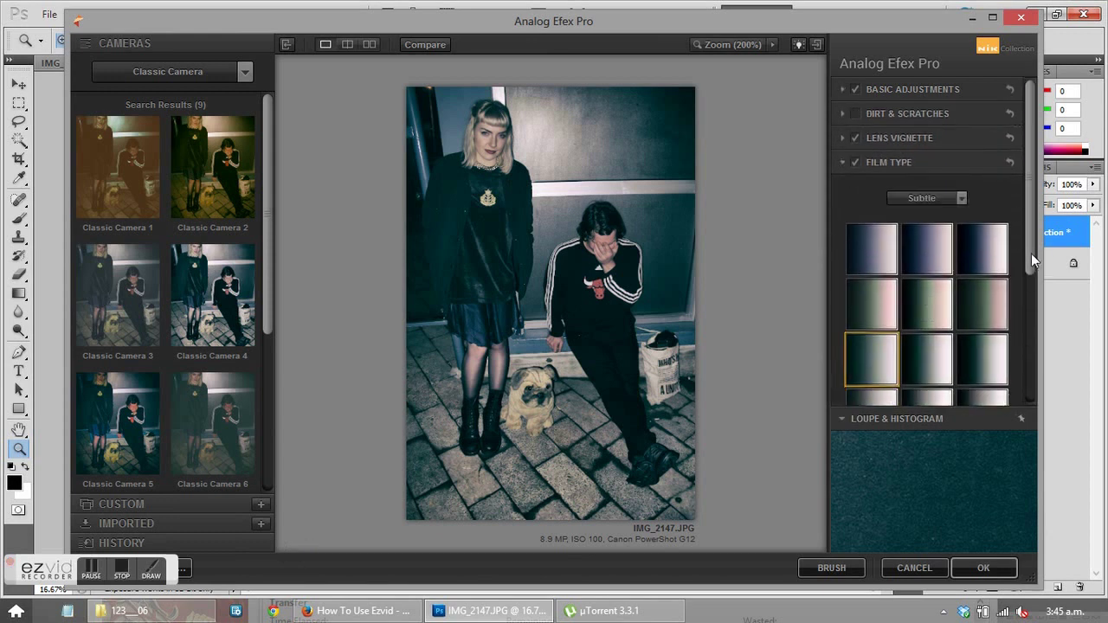
left_click_drag(1032, 253, 1045, 282)
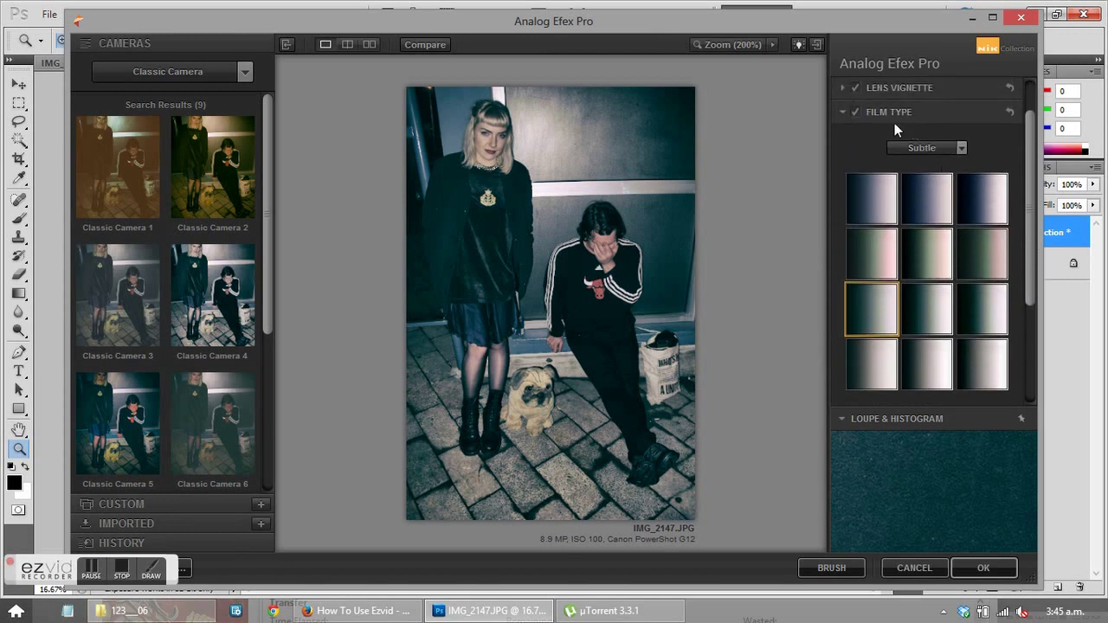
left_click(878, 203)
left_click(933, 210)
left_click(927, 260)
left_click(868, 267)
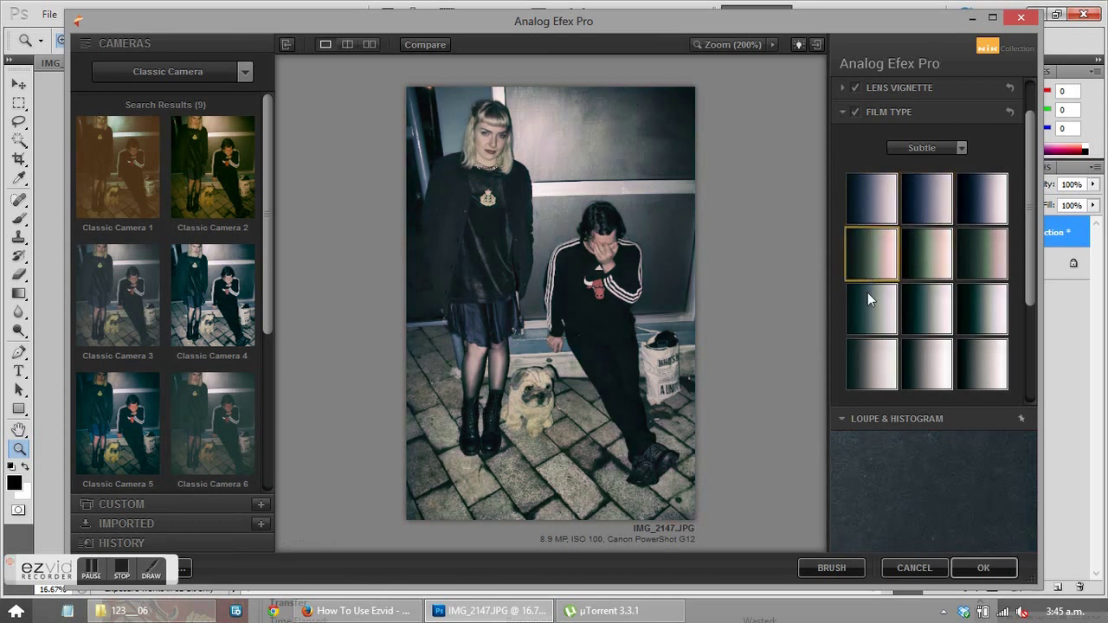
left_click(914, 251)
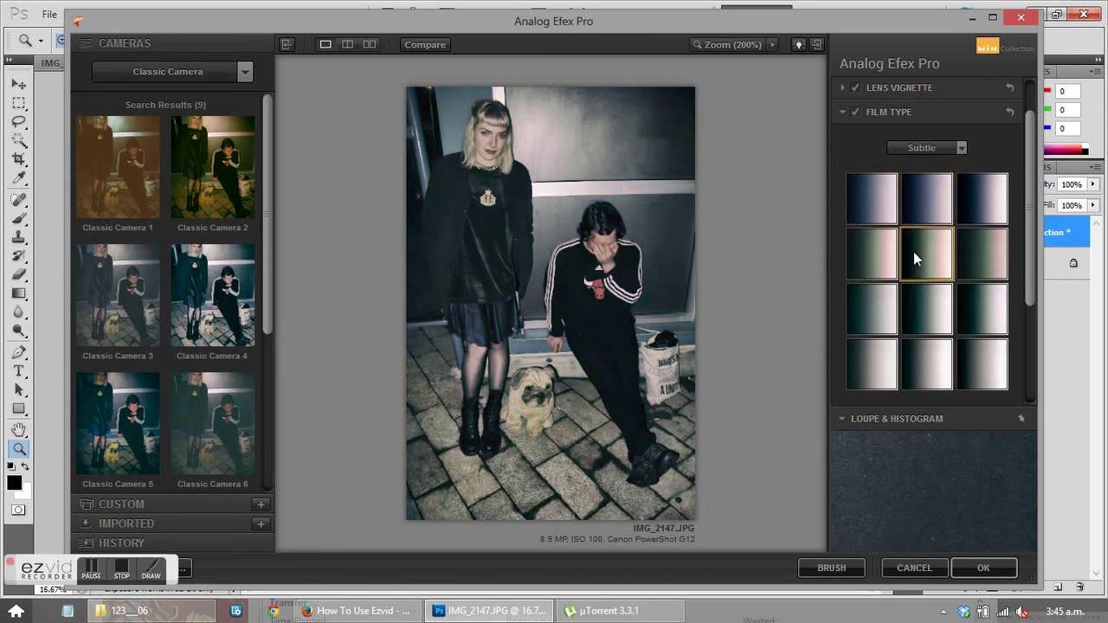
left_click(868, 366)
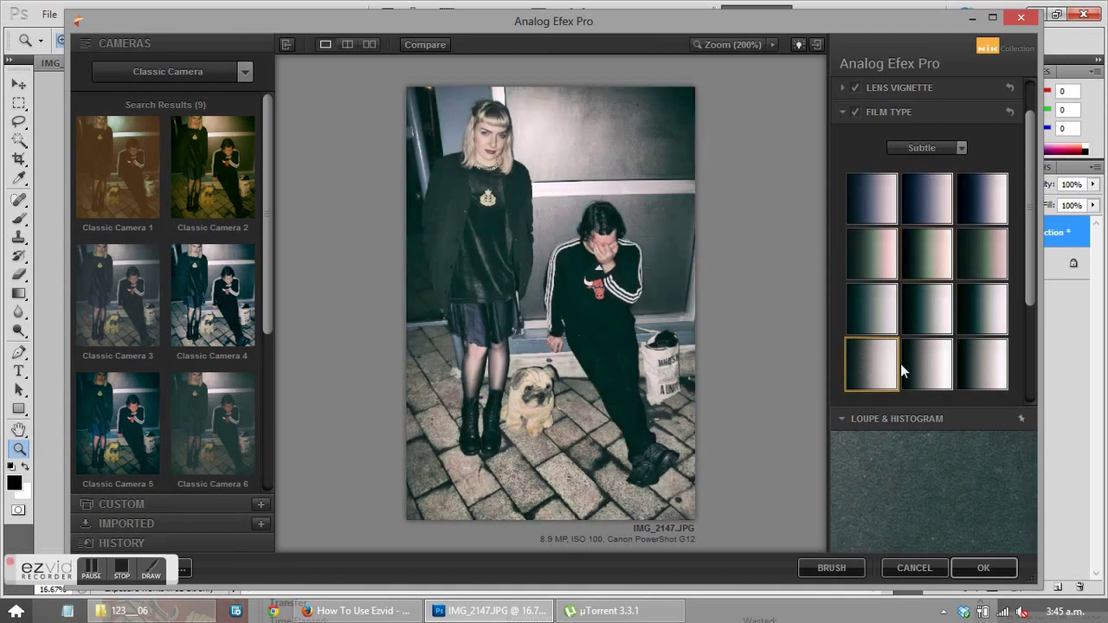
left_click(978, 363)
Step: Compare bluer, green-and-pink and darker green tones, settling on the centre second-row Subtle swatch
scroll(1031, 285, "down", 3)
scroll(1031, 259, "up", 5)
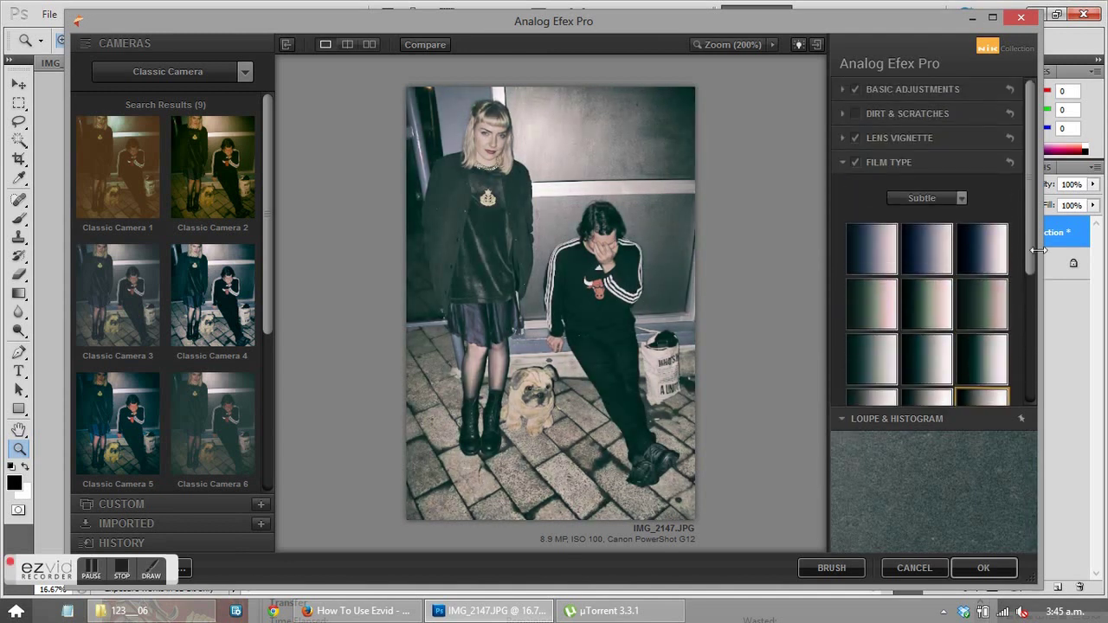
left_click(977, 250)
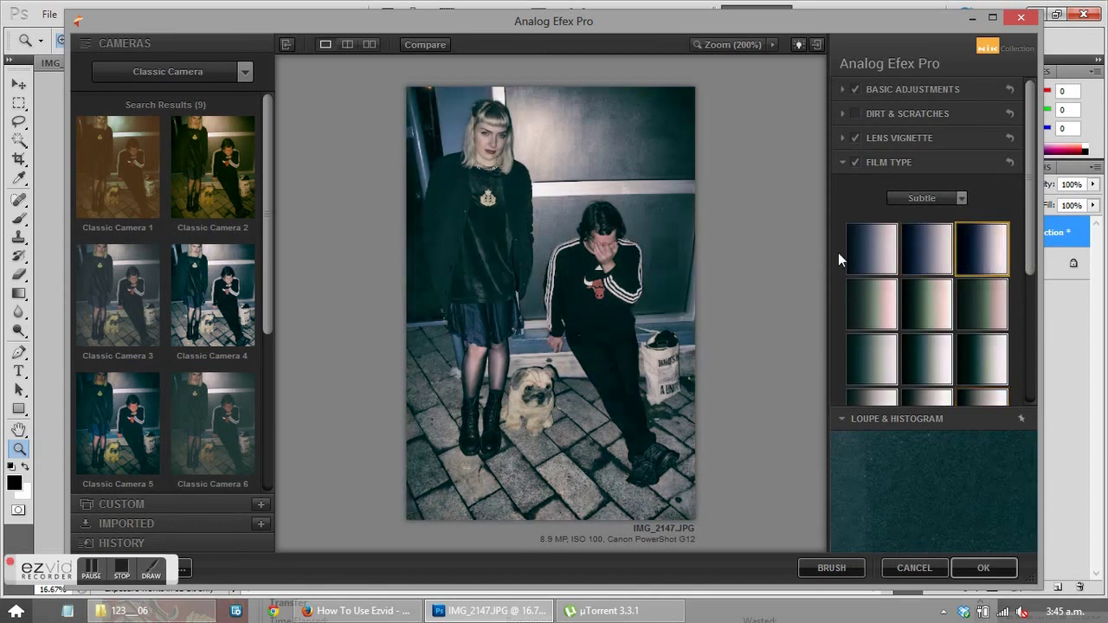
left_click(866, 295)
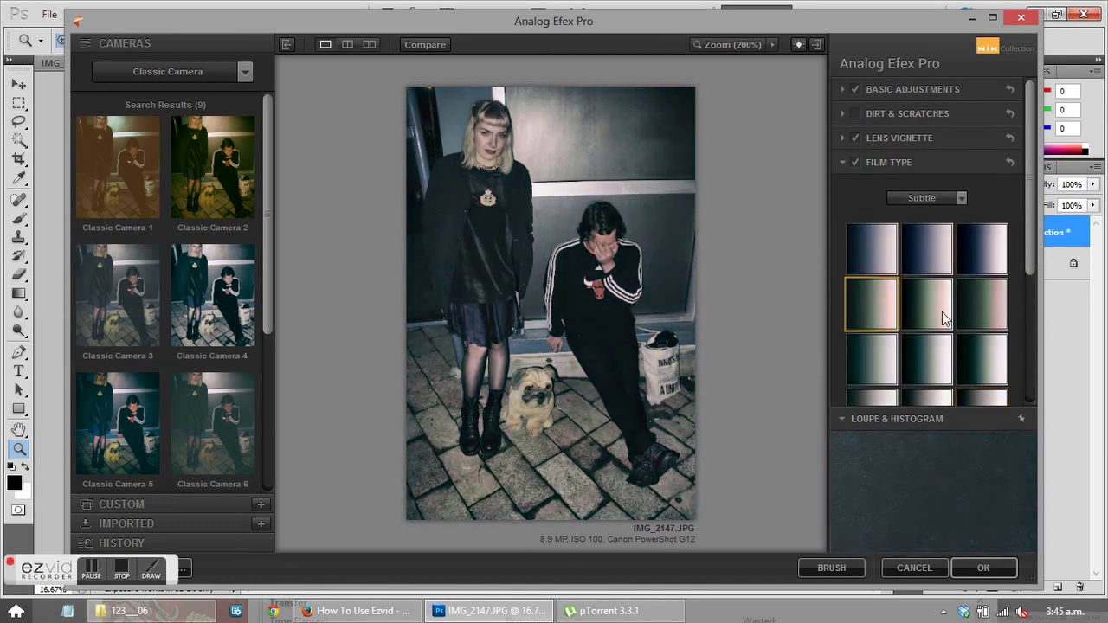
left_click(977, 306)
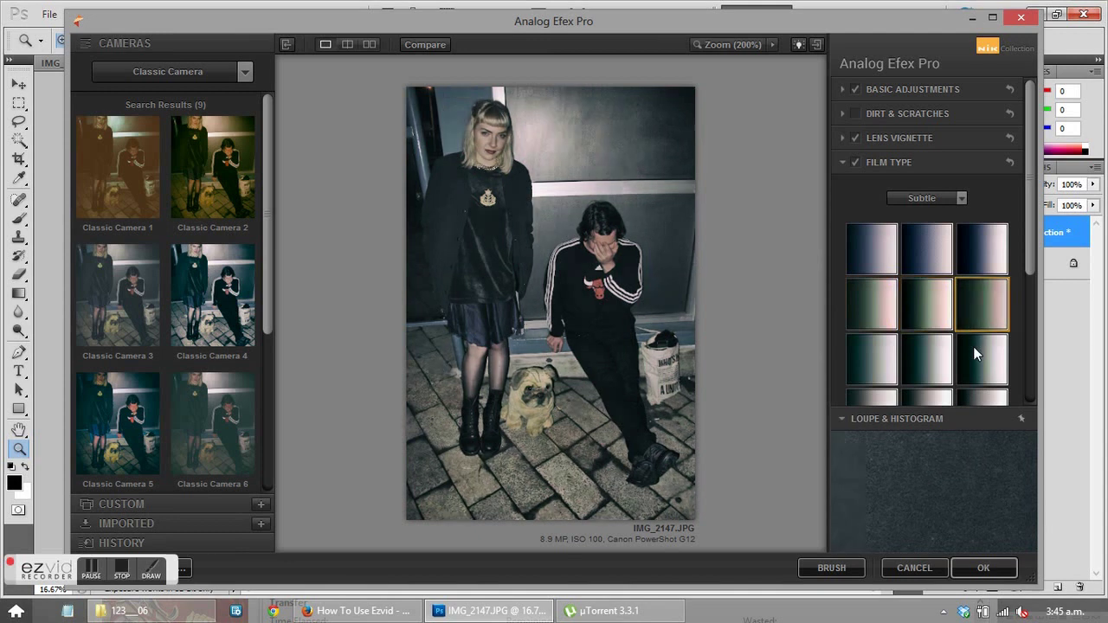
left_click(875, 363)
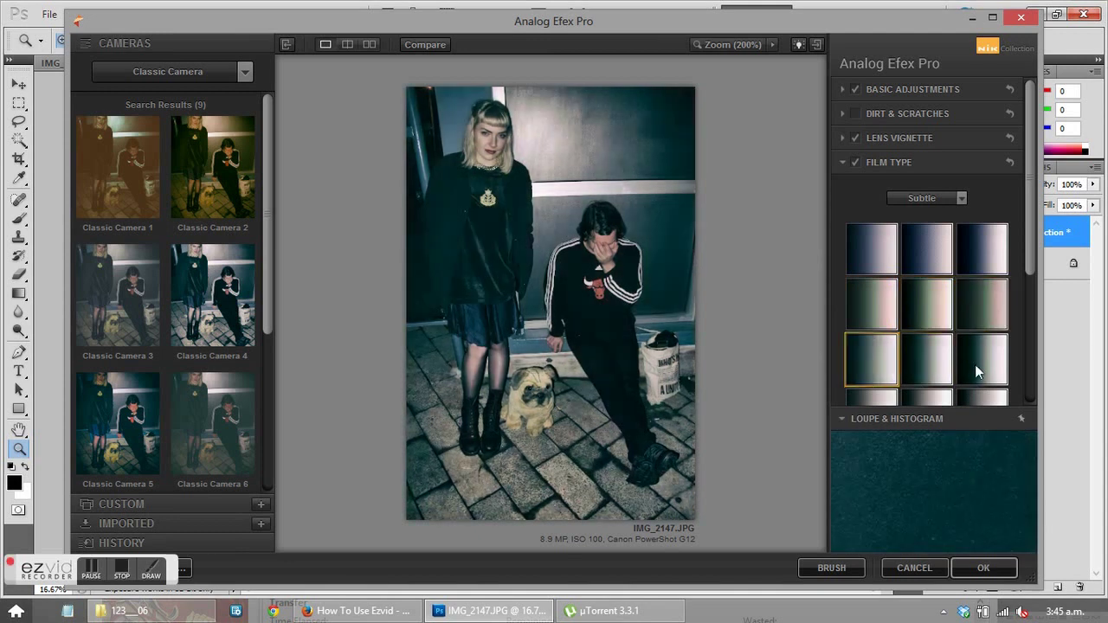
left_click(921, 305)
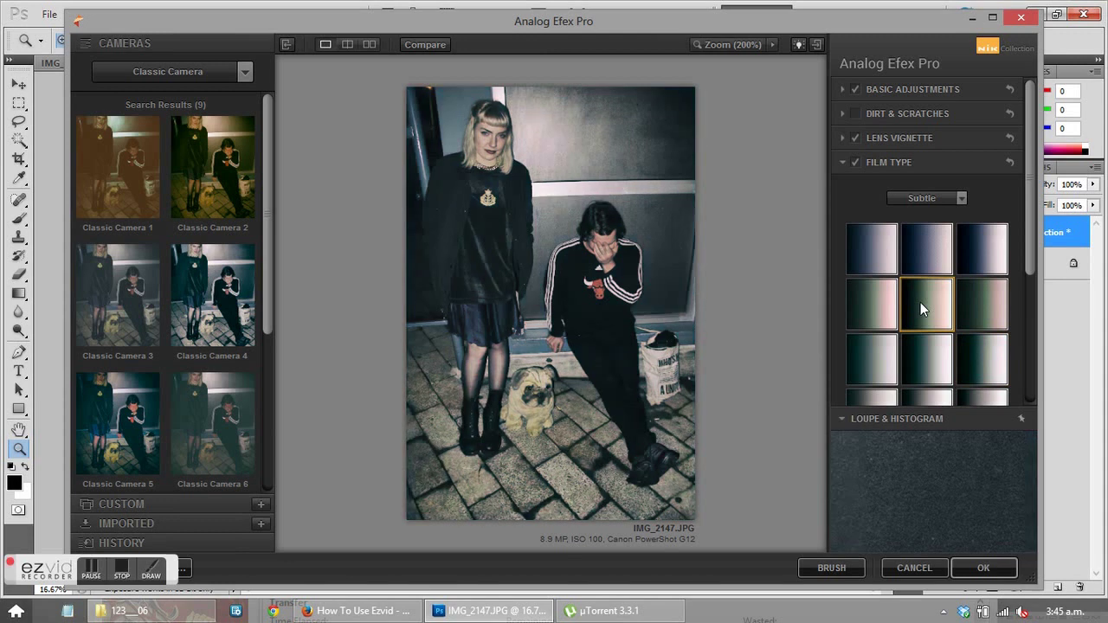
left_click(858, 294)
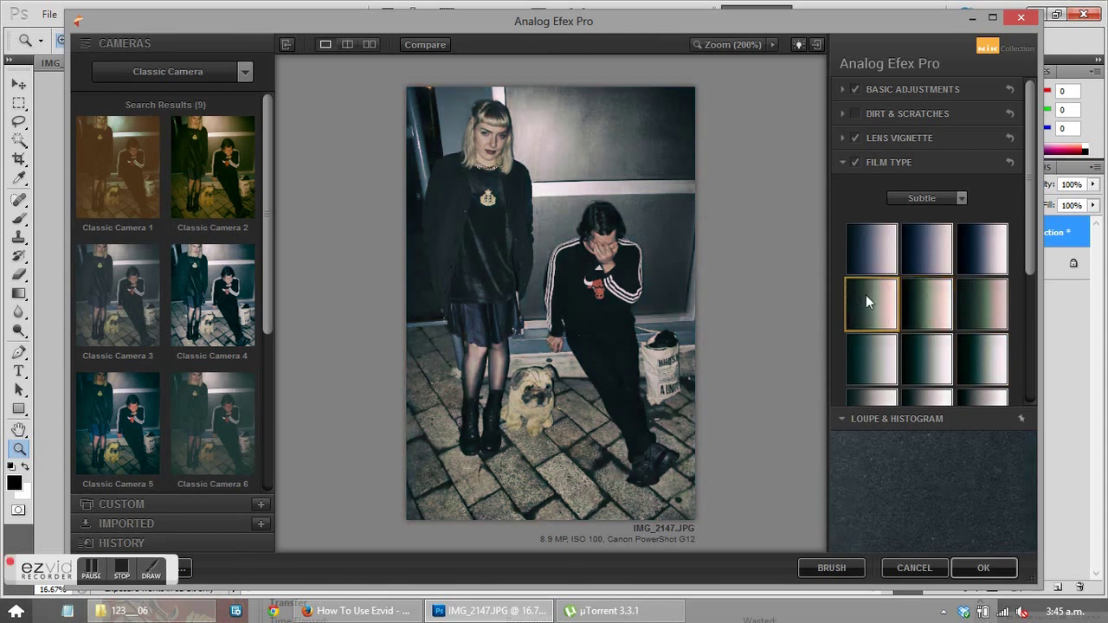
left_click(917, 303)
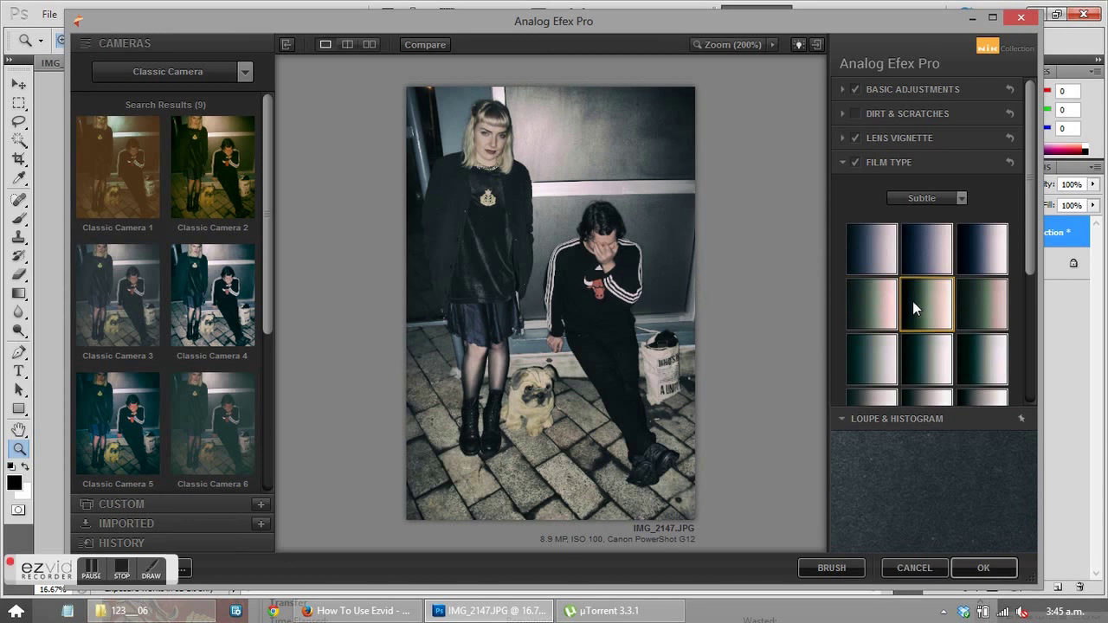
Step: Add a -30% lens vignette and shift its centre slightly up and left
left_click(937, 140)
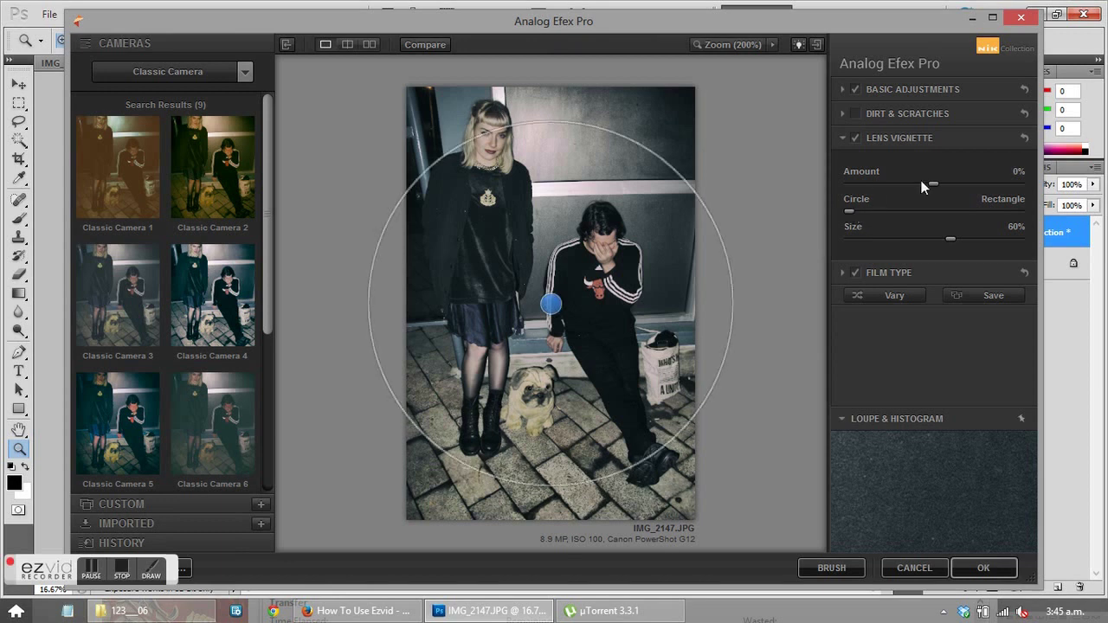
left_click_drag(934, 182, 909, 184)
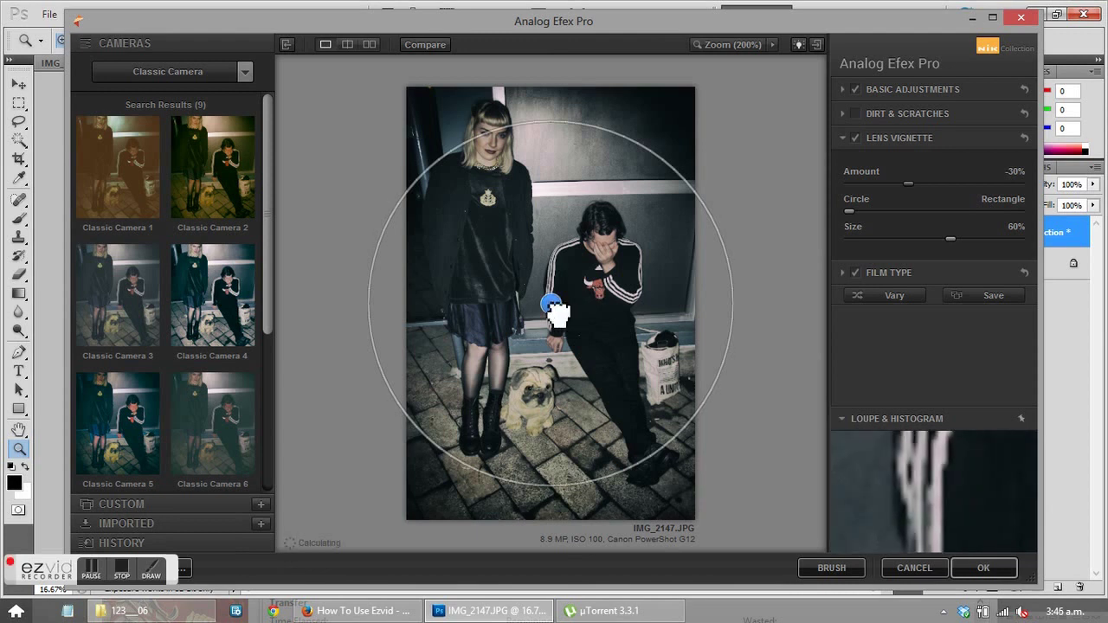
mouse_move(555, 311)
left_mouse_down()
mouse_move(543, 285)
mouse_move(546, 310)
left_mouse_up()
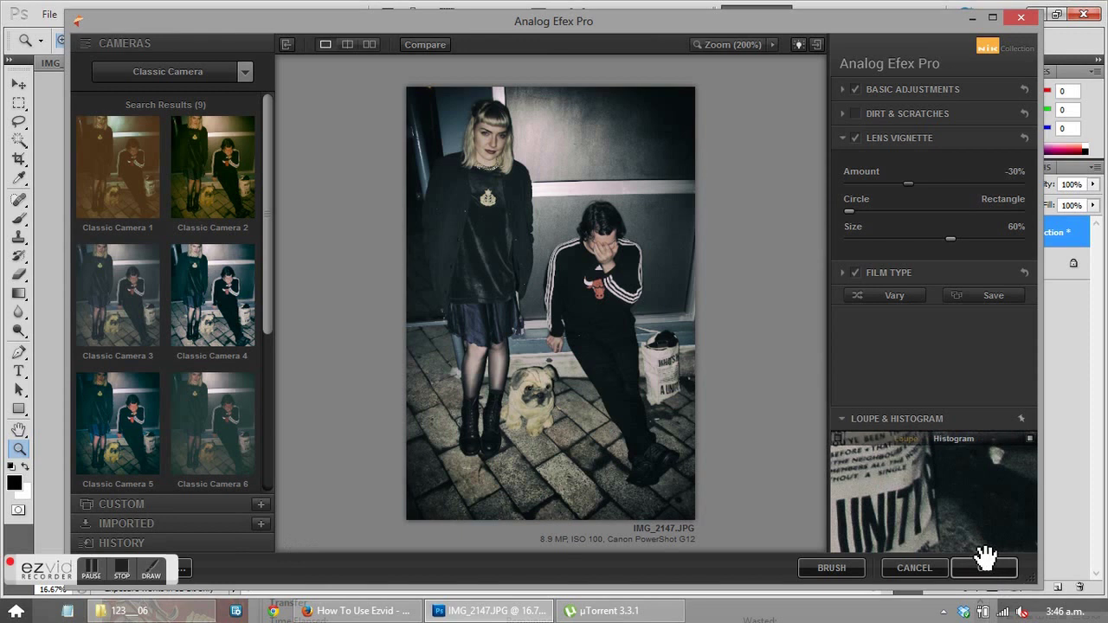
Step: Reopen Film Type and compare second-row Subtle swatches zoomed to 200% on the man's face
left_click(938, 275)
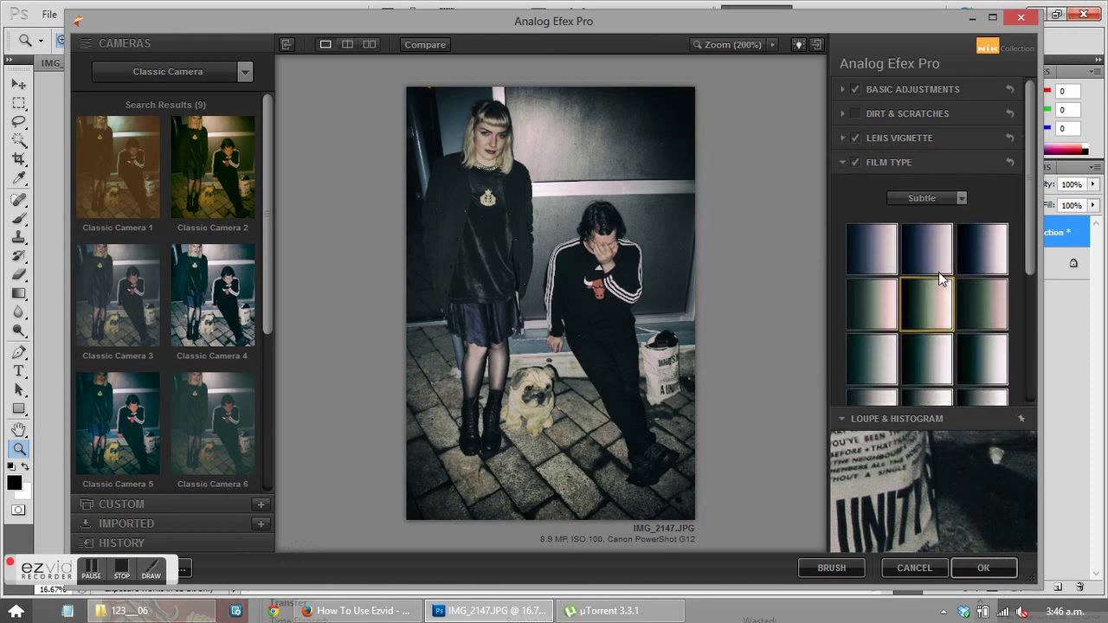
left_click(883, 300)
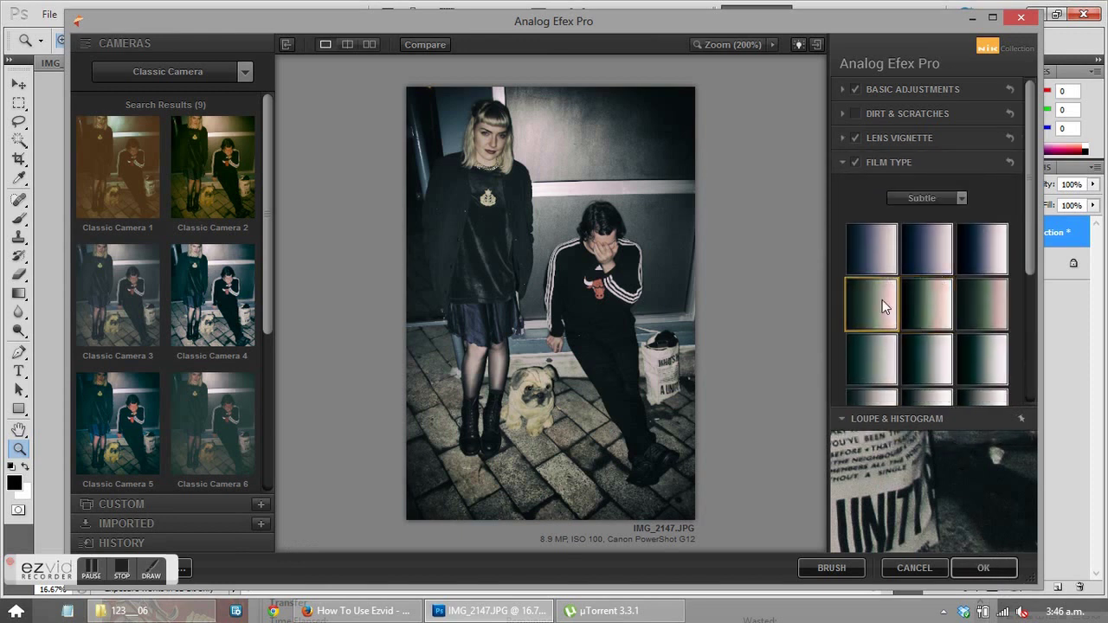
left_click(606, 246)
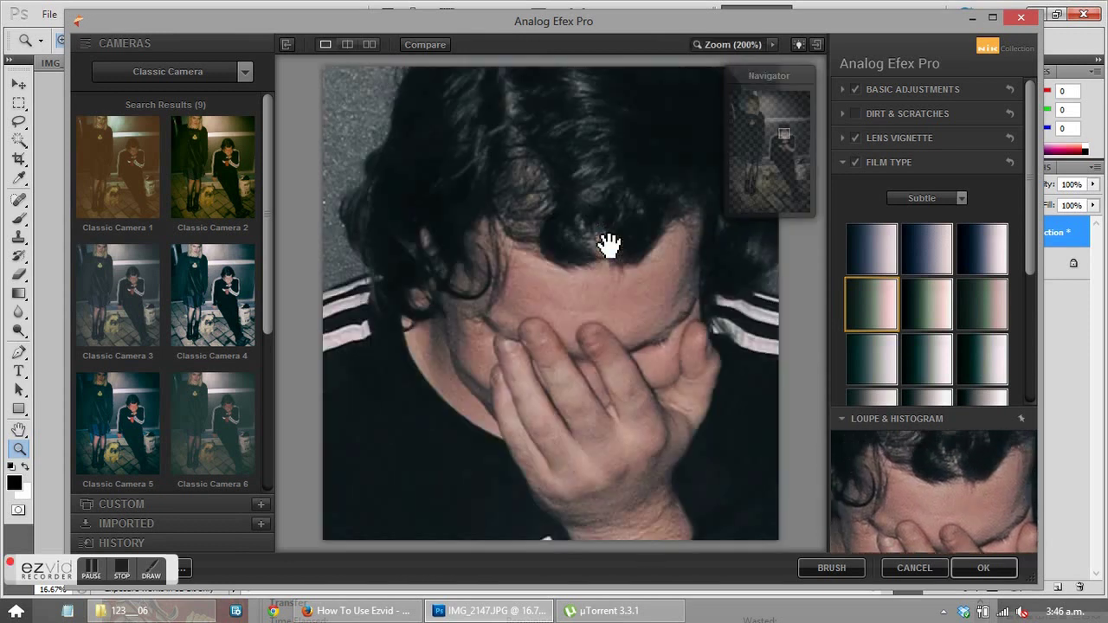
left_click(926, 314)
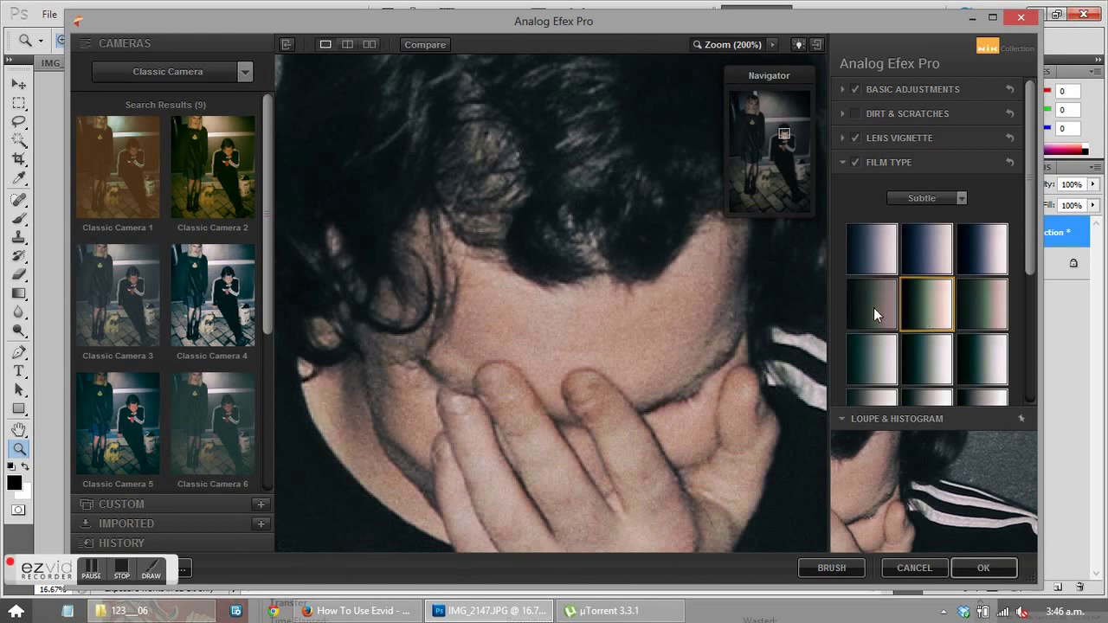
left_click(874, 307)
left_click(972, 312)
left_click(877, 308)
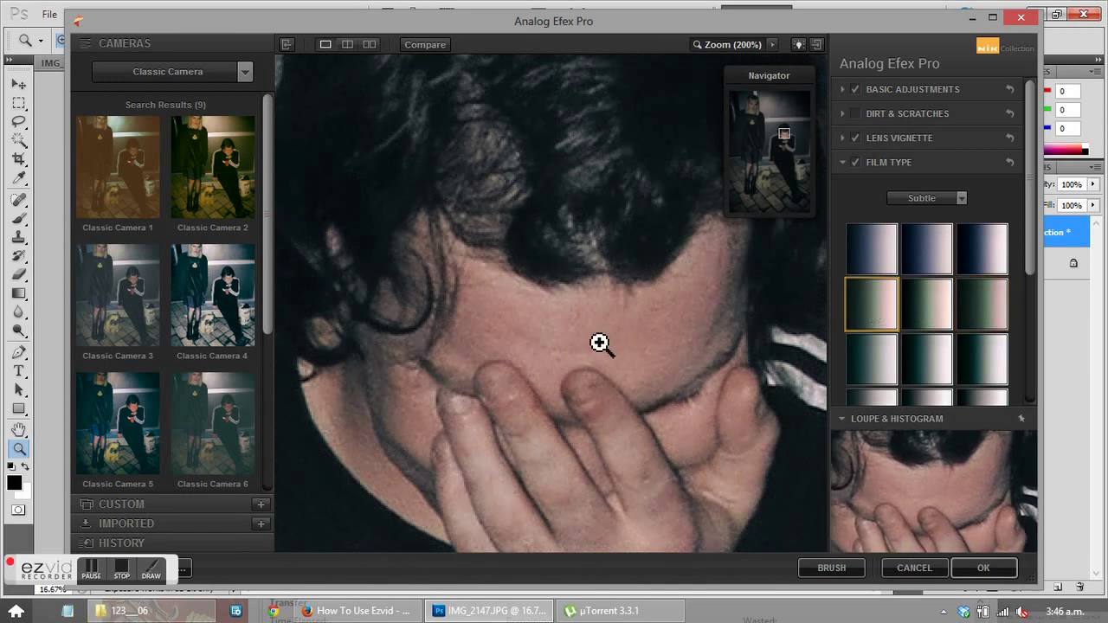
Step: Back at full view, toggle the neighbouring greenish swatches and settle on the left one
left_click(600, 344)
left_click(919, 314)
left_click(884, 301)
left_click(924, 305)
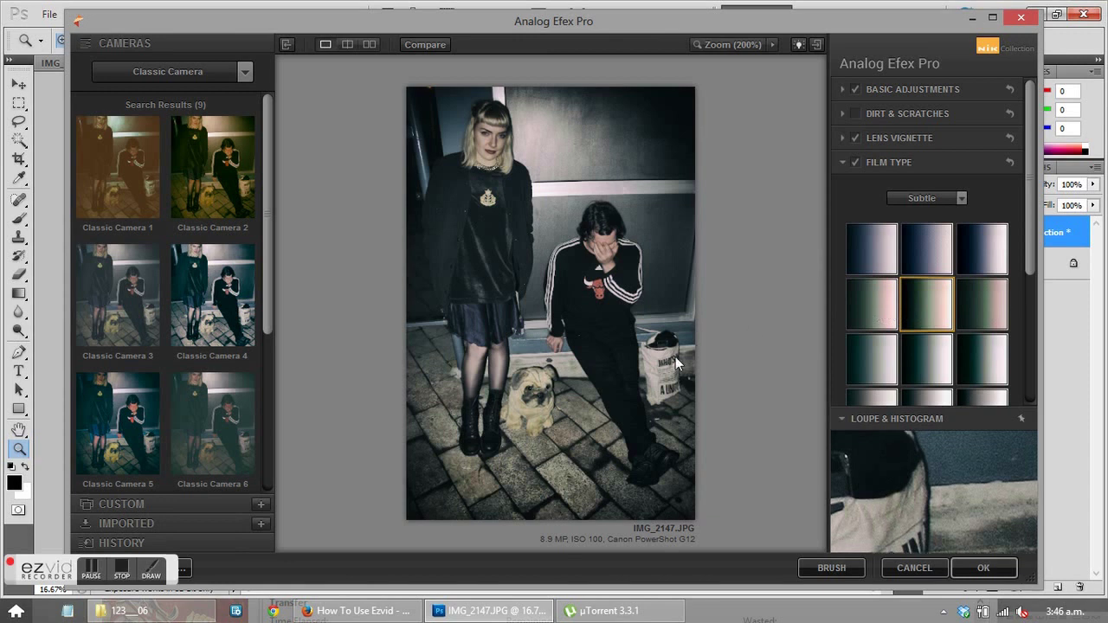
left_click(870, 308)
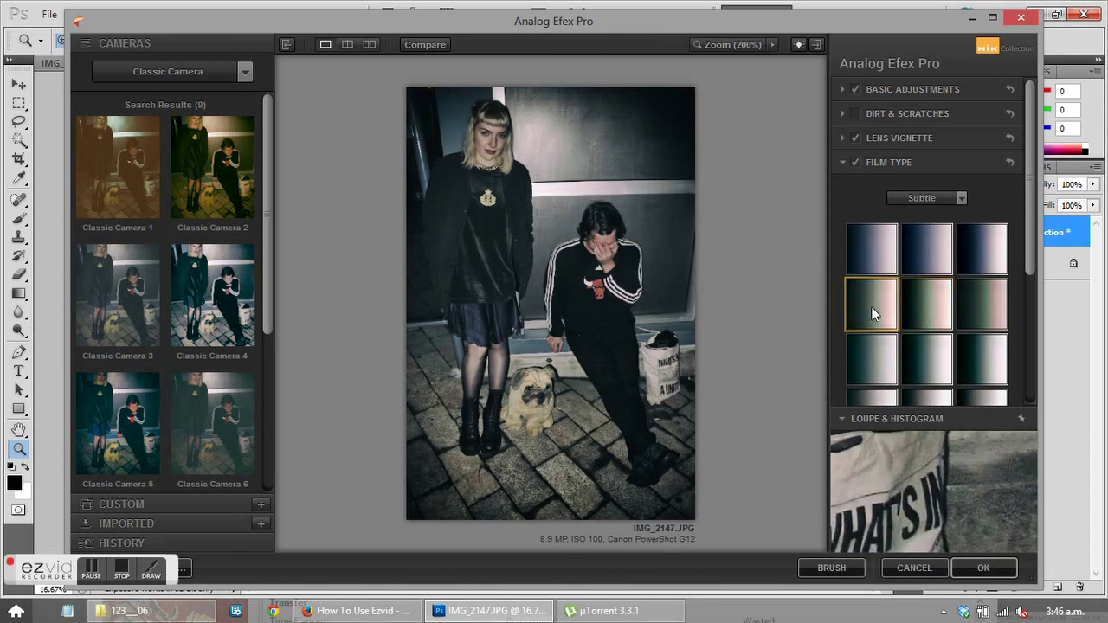
left_click(922, 309)
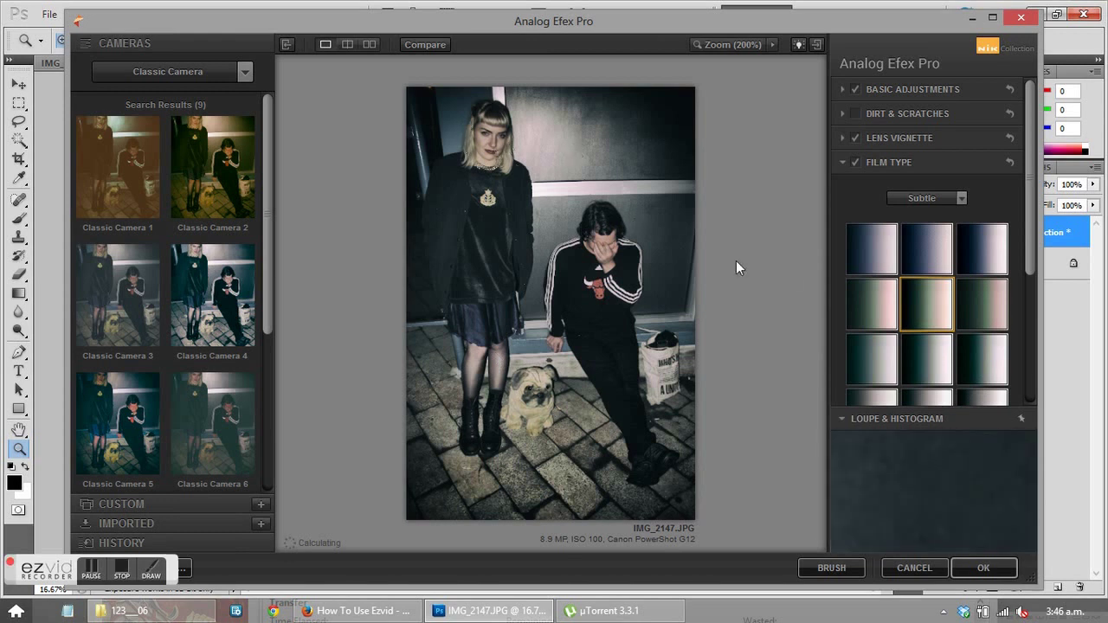
left_click(870, 316)
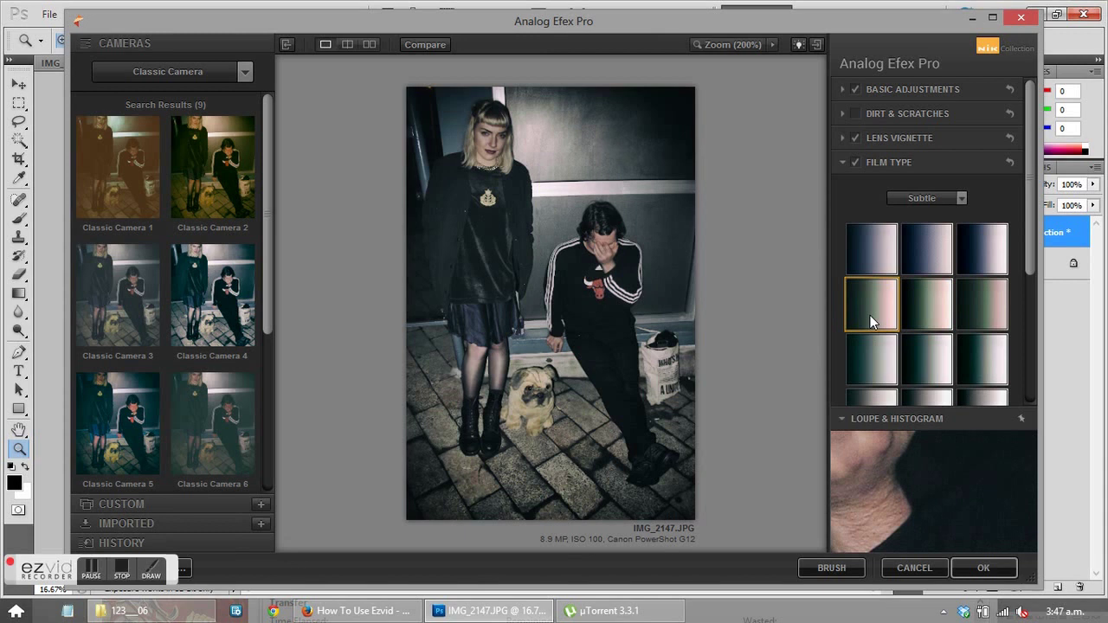
left_click(925, 317)
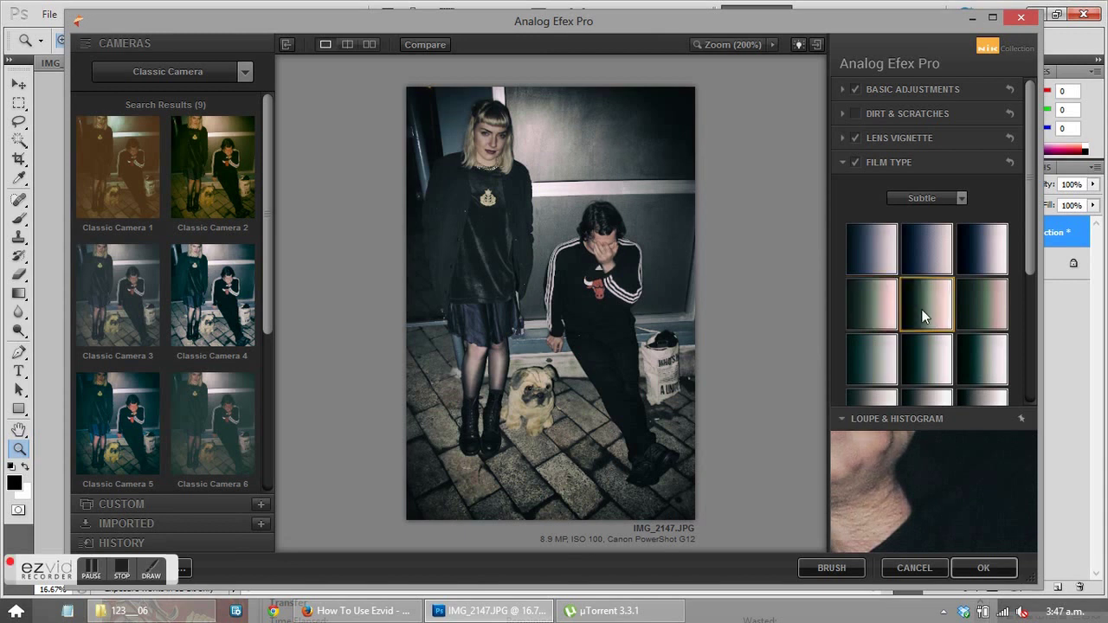
left_click(859, 310)
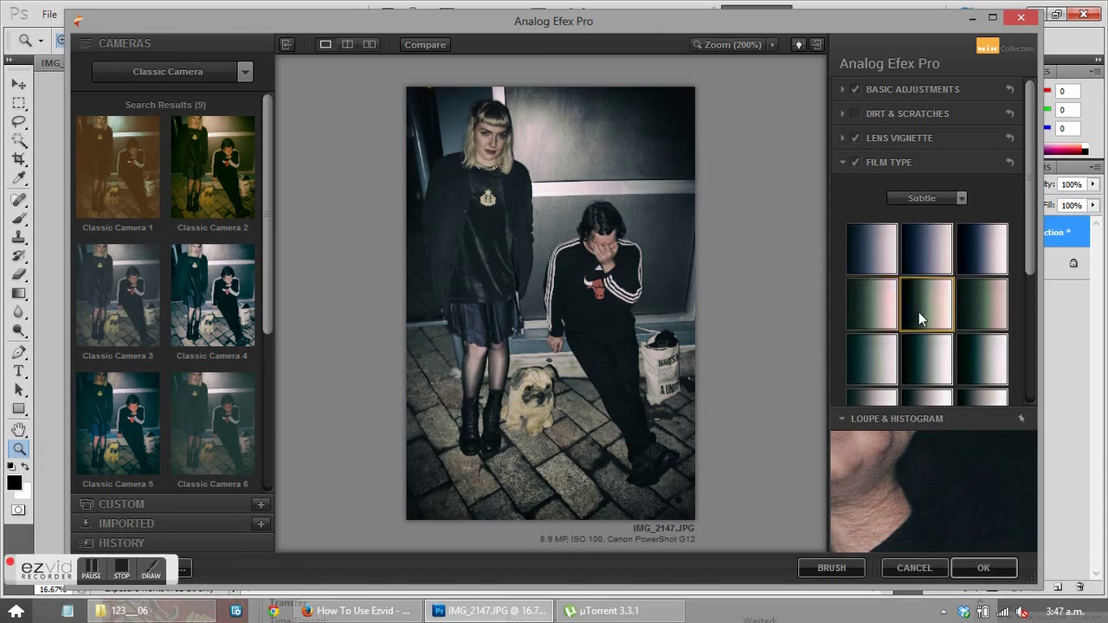
left_click(931, 88)
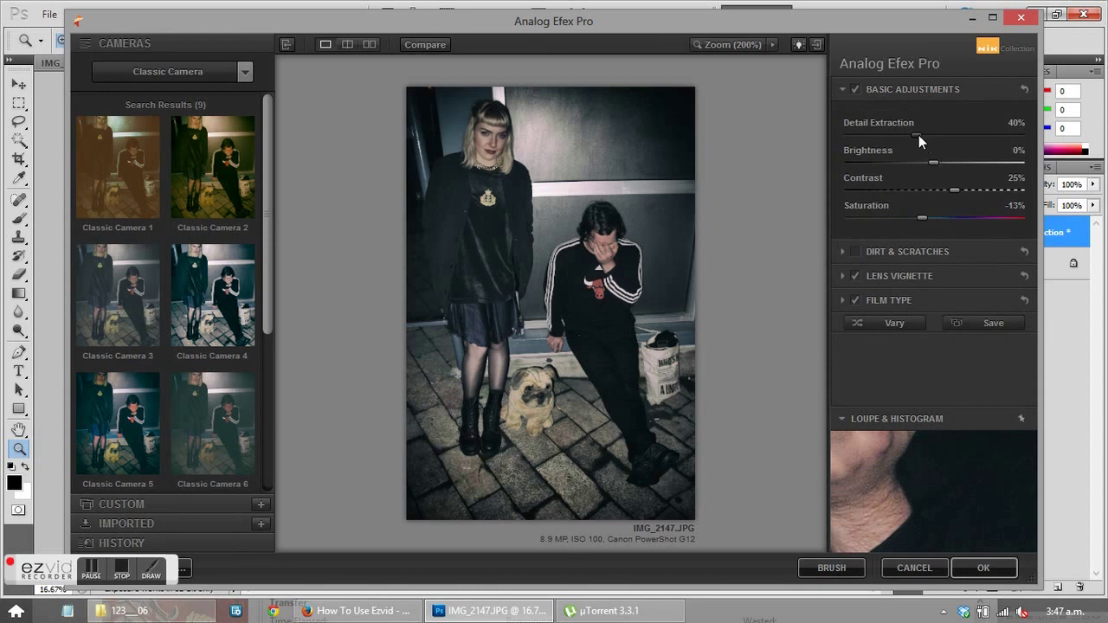
Step: Raise Detail Extraction to 50%, return Brightness to 0%, and compare against the original photo
left_click_drag(919, 135, 934, 136)
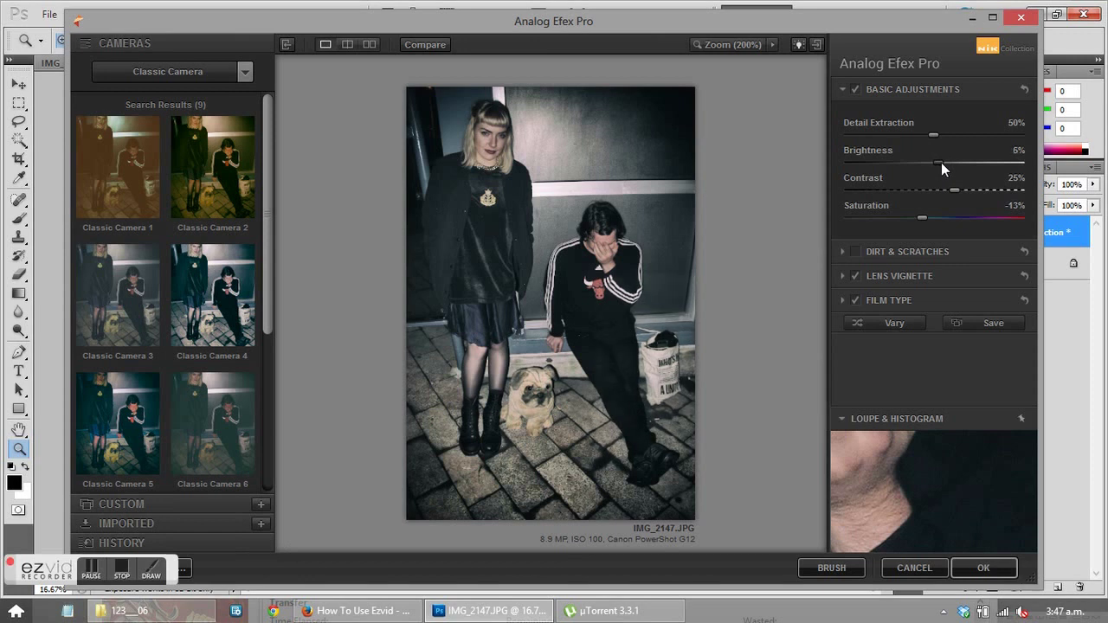
left_click_drag(941, 162, 960, 187)
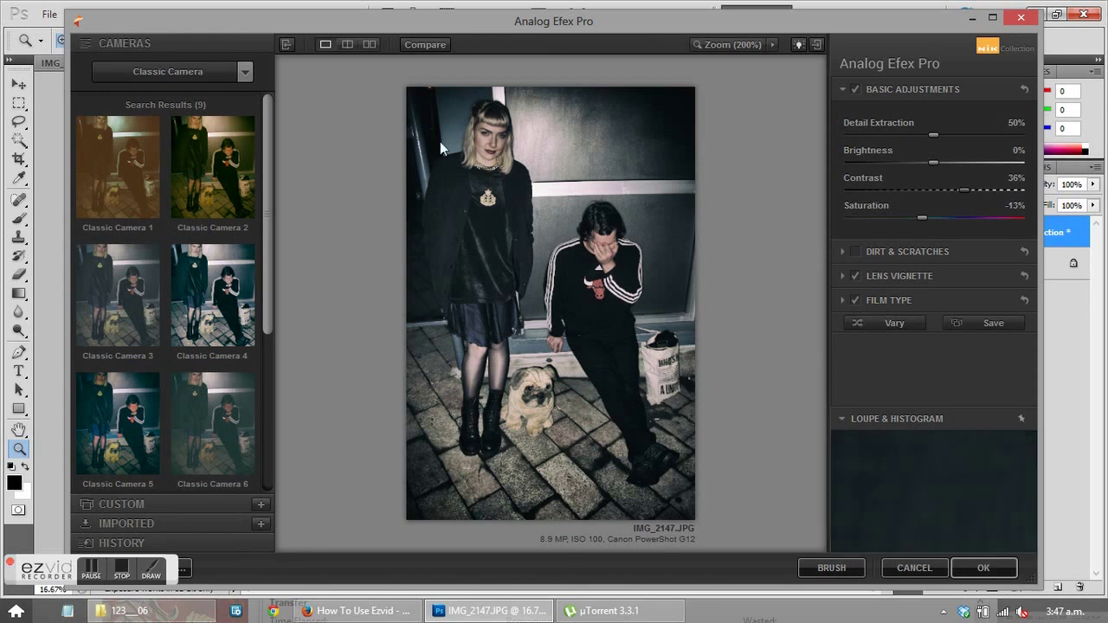
left_click(429, 46)
left_click(428, 45)
left_click(428, 45)
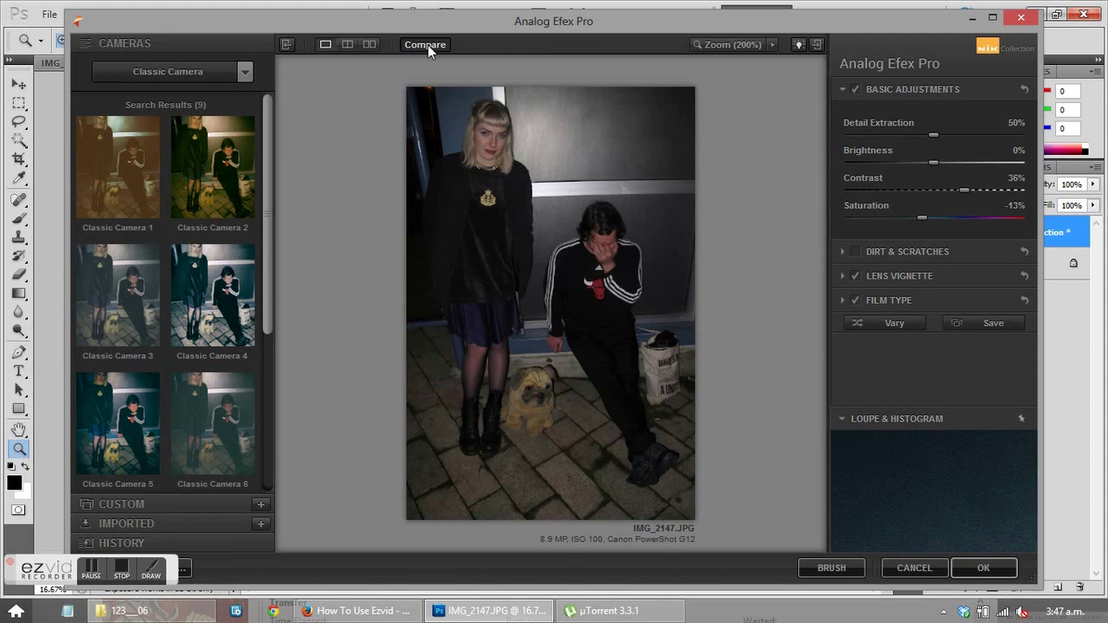
Step: Turn Compare off to show the 50% detail, 36% contrast Subtle film look again
left_click(428, 45)
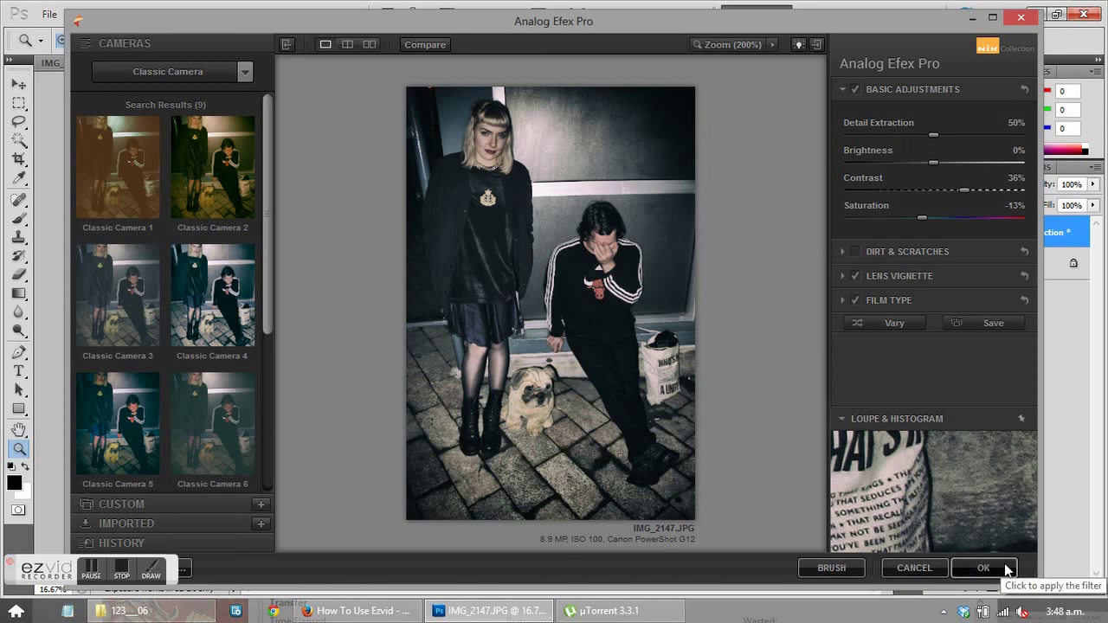
Step: Apply the film look with OK and move the Nik filters panel to the right
left_click(983, 572)
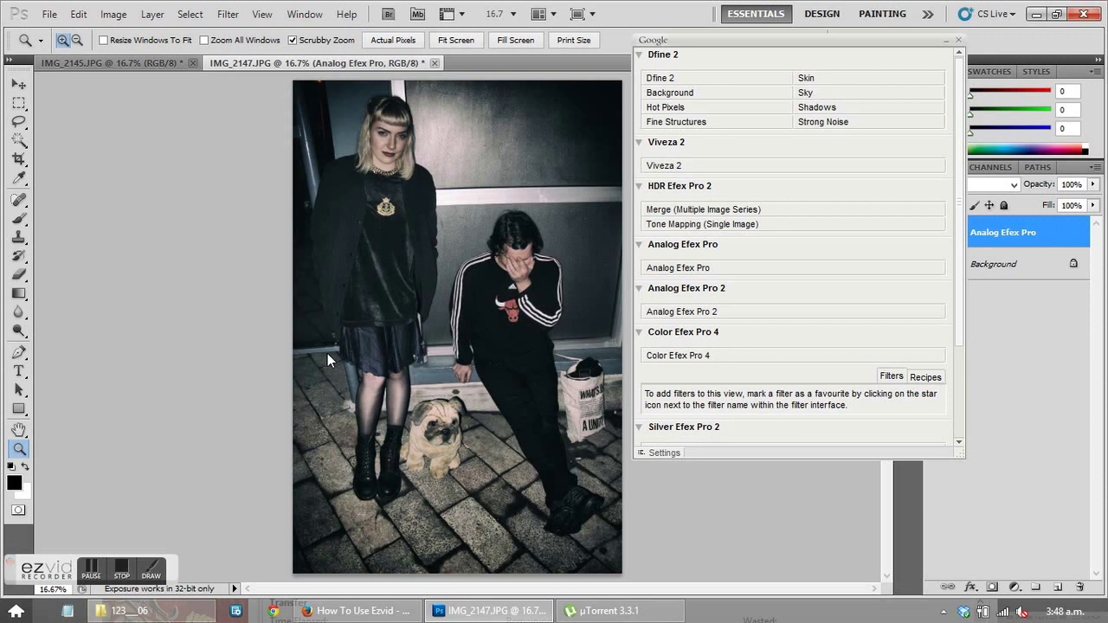
left_click_drag(698, 51, 769, 53)
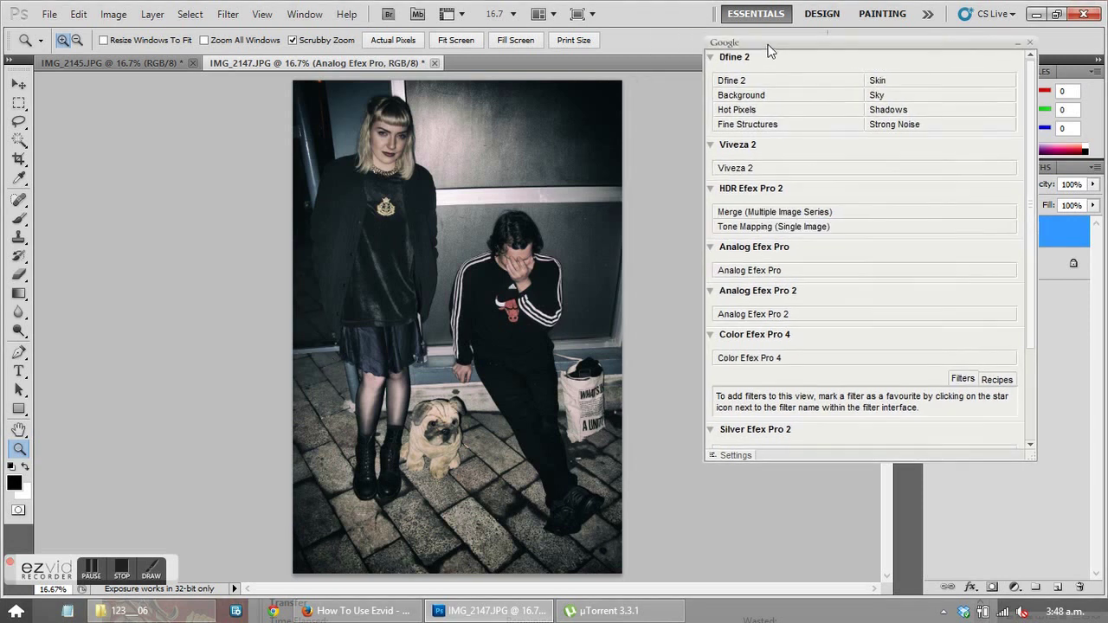
left_click(56, 17)
left_click(66, 45)
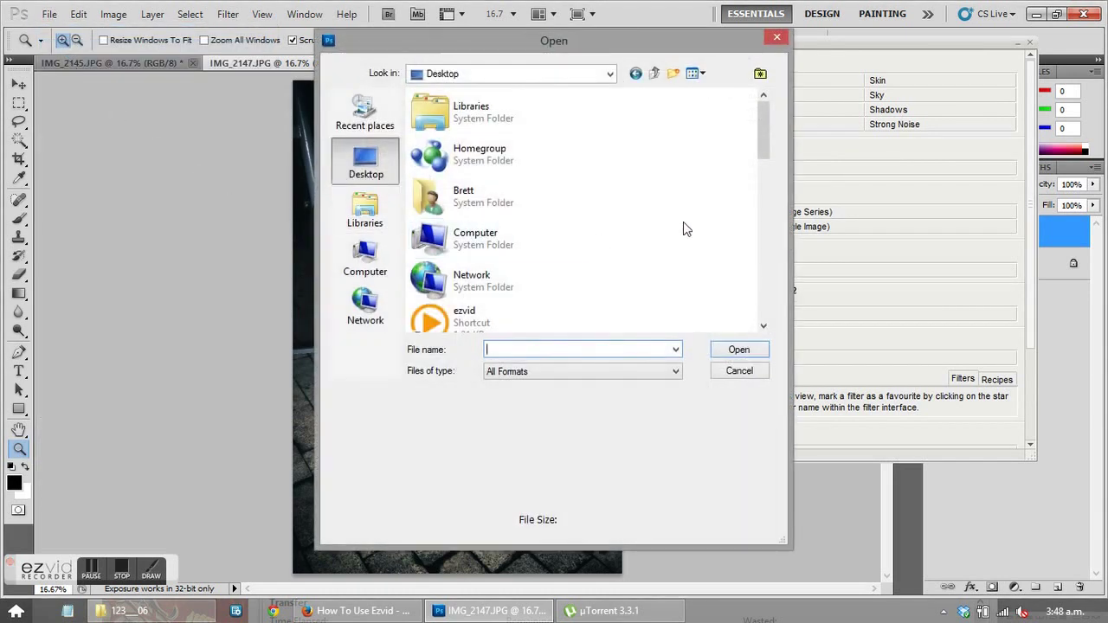
left_click_drag(765, 153, 774, 279)
left_click(567, 205)
left_click(743, 355)
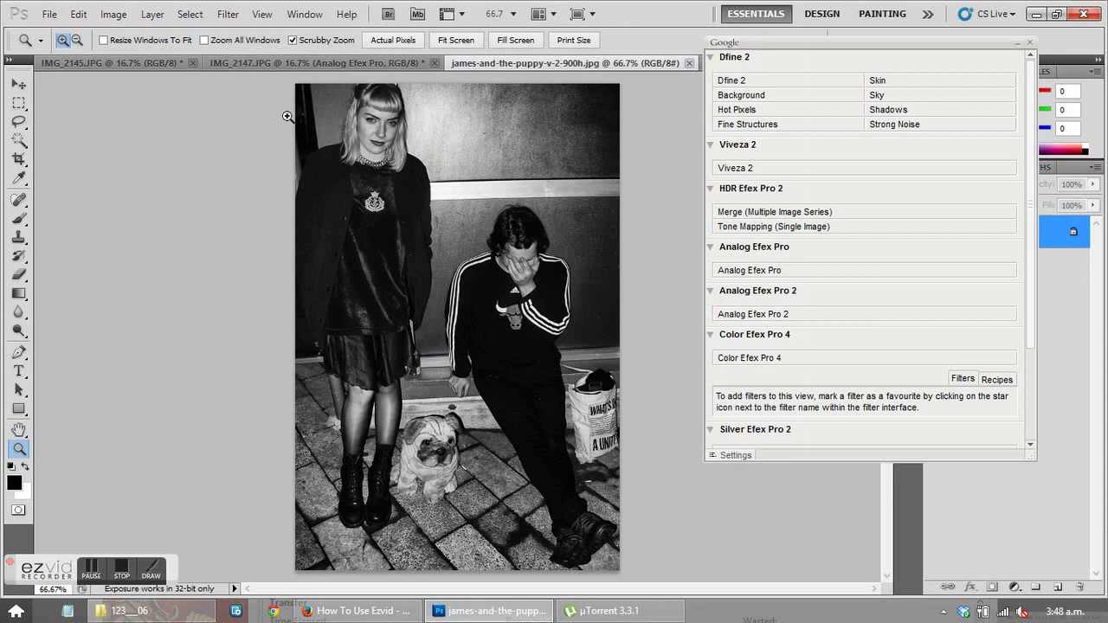
left_click(323, 64)
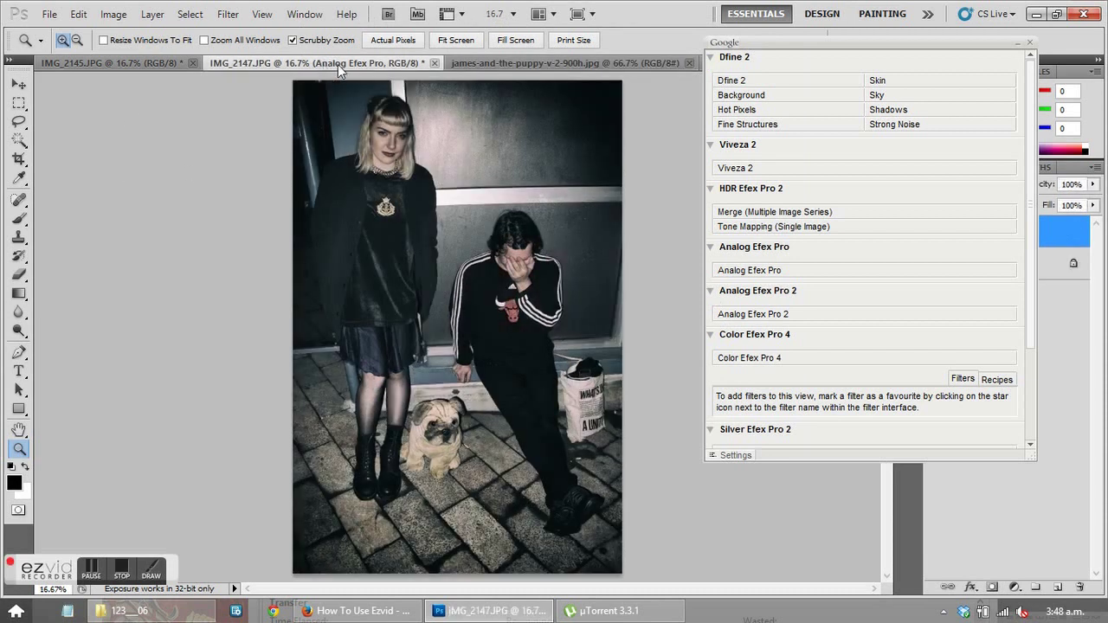
left_click(505, 63)
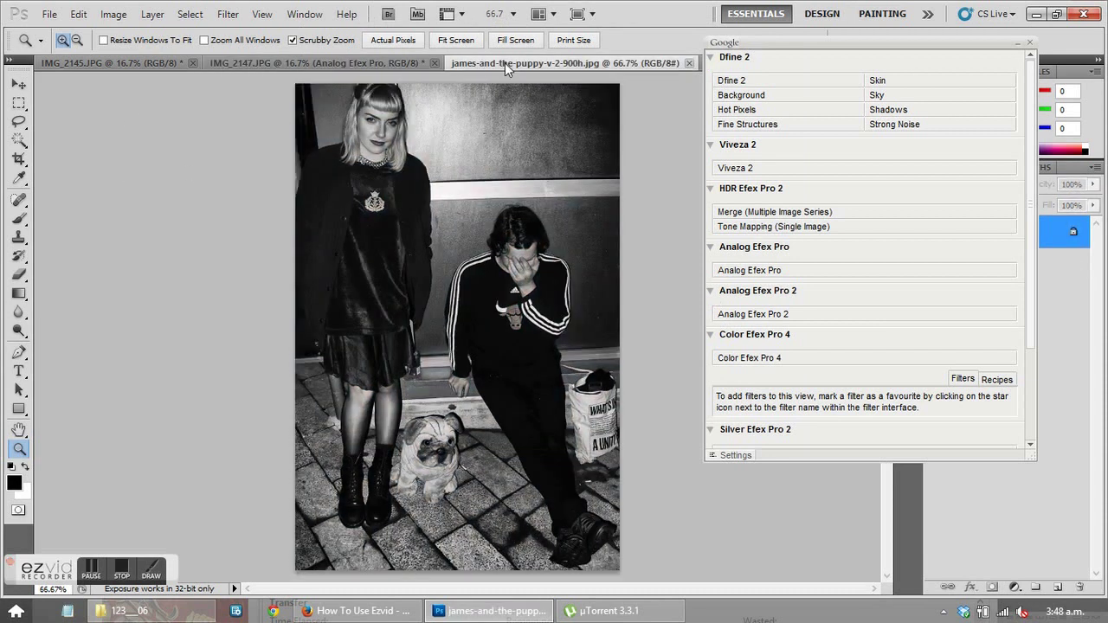
left_click(330, 63)
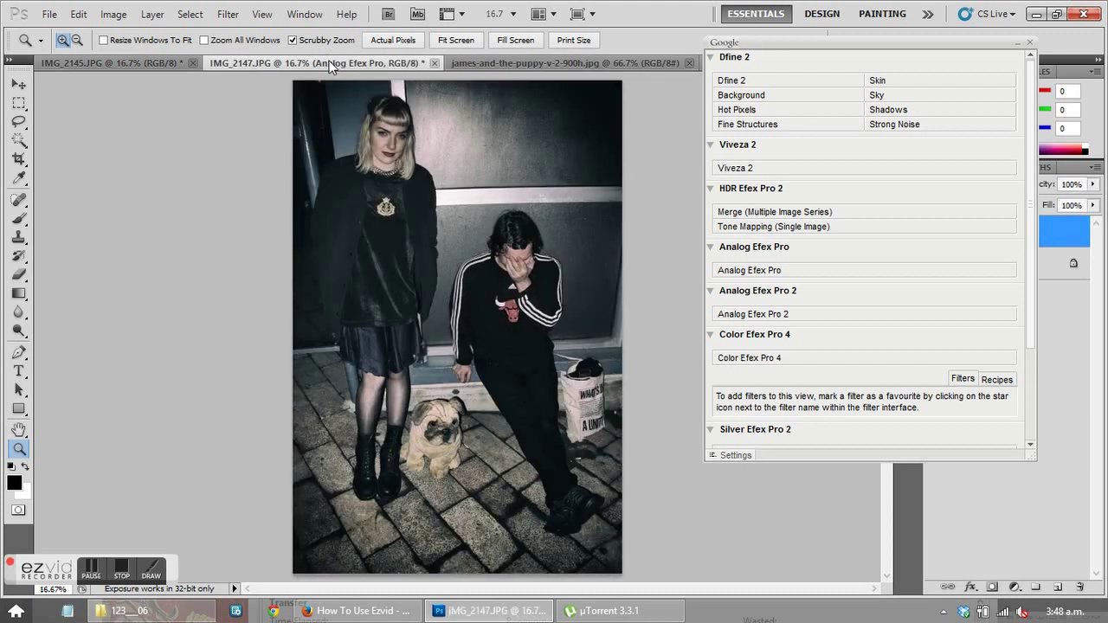
left_click(509, 66)
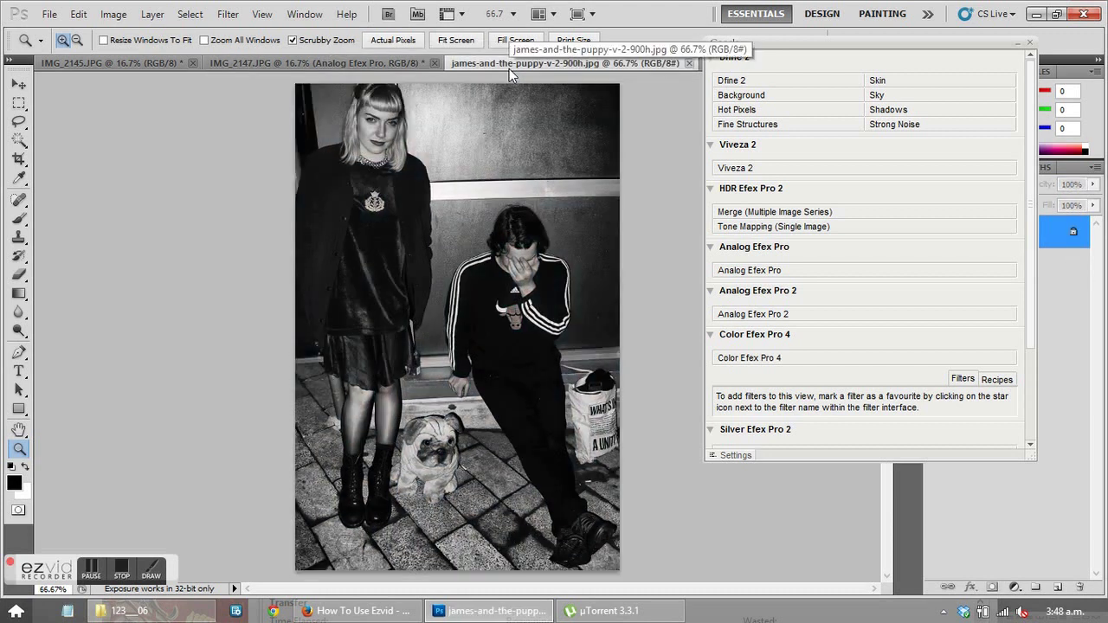
left_click(358, 63)
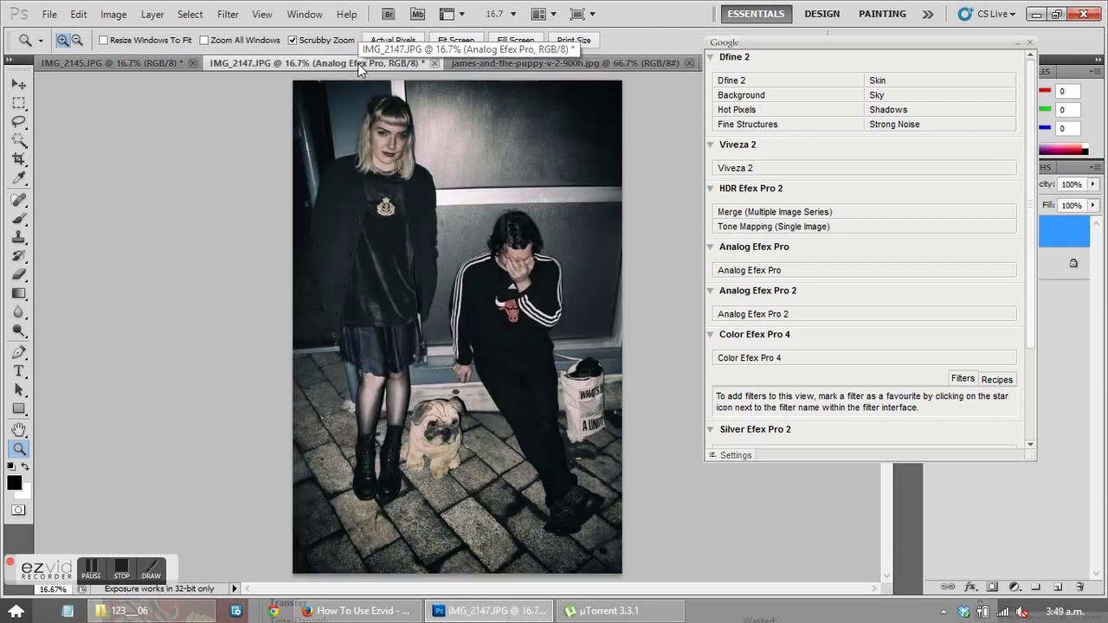
left_click(481, 69)
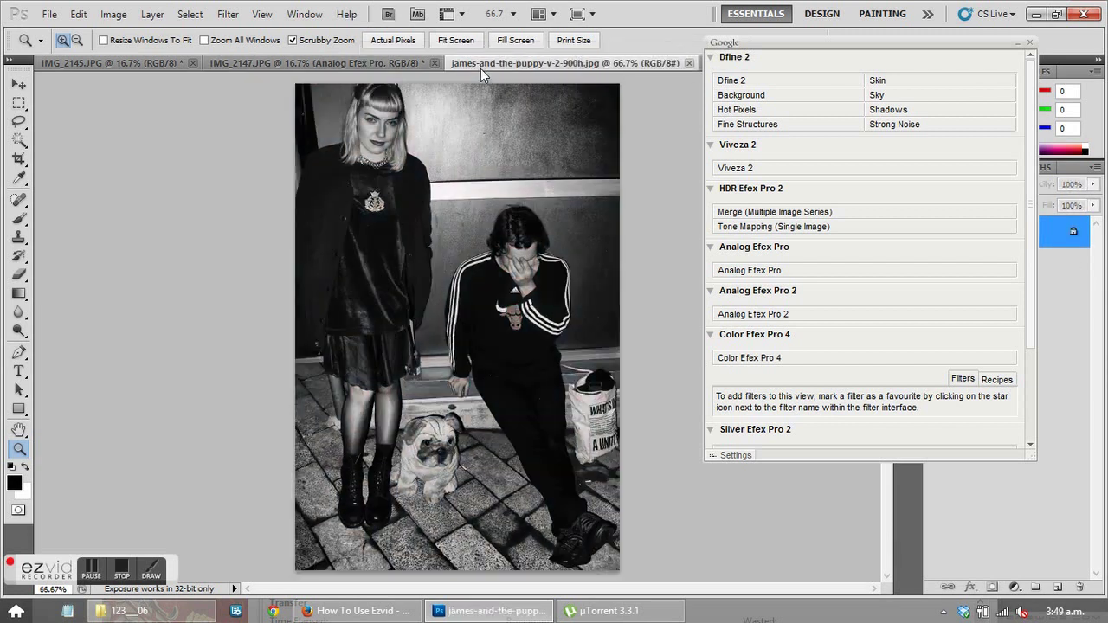
left_click(369, 63)
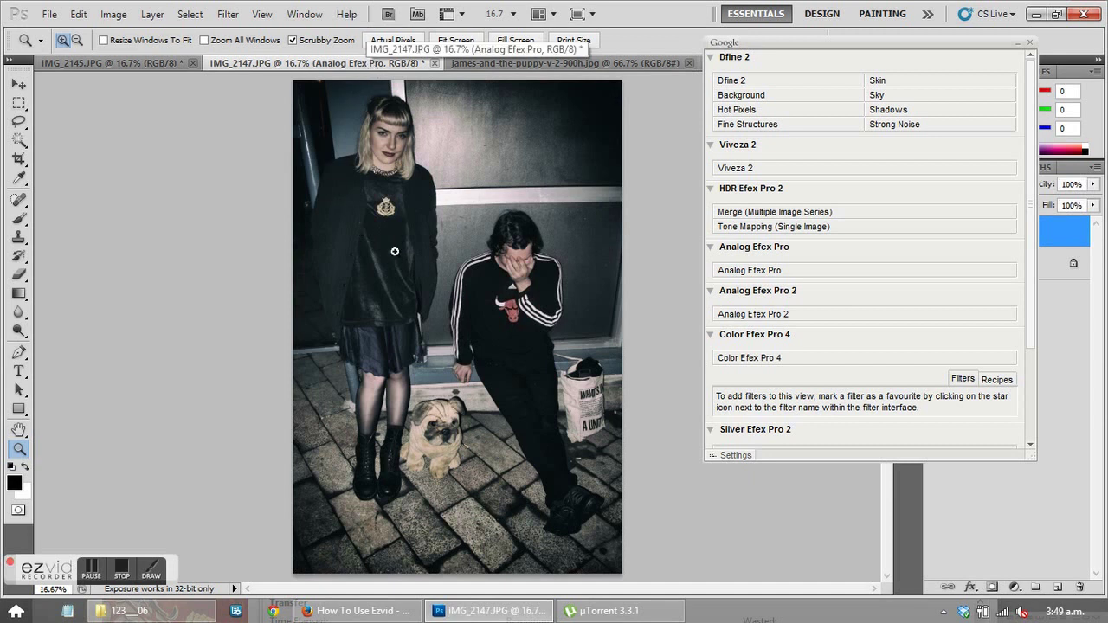
left_click(395, 172)
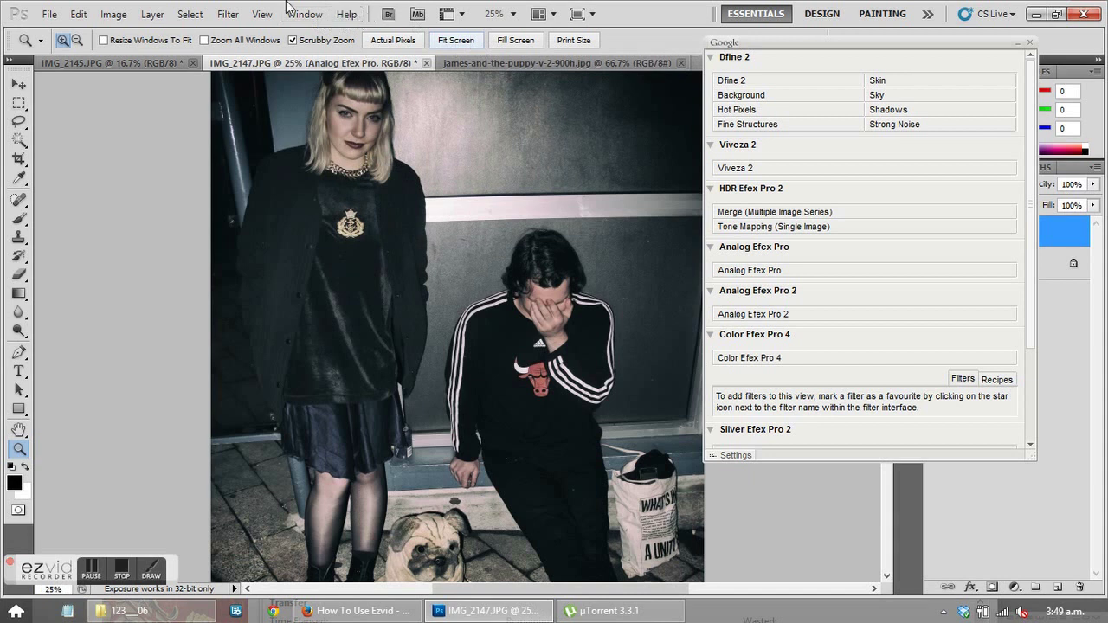
Step: Apply Smart Sharpen at about 42% Amount and 1.0 px Radius, previewing the woman's face
left_click(228, 15)
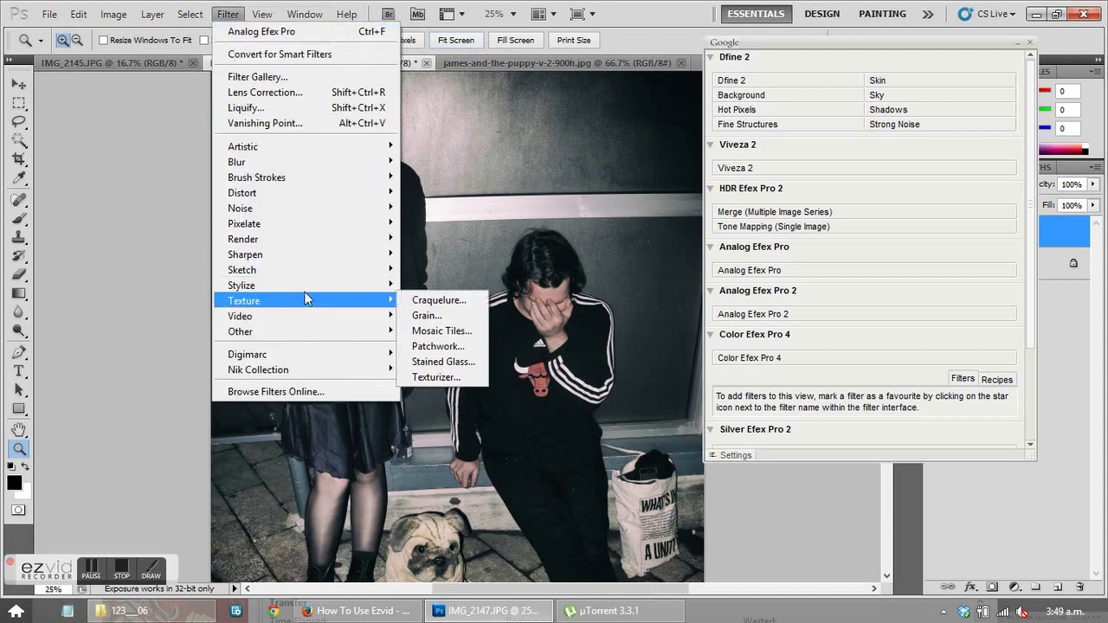
mouse_move(356, 258)
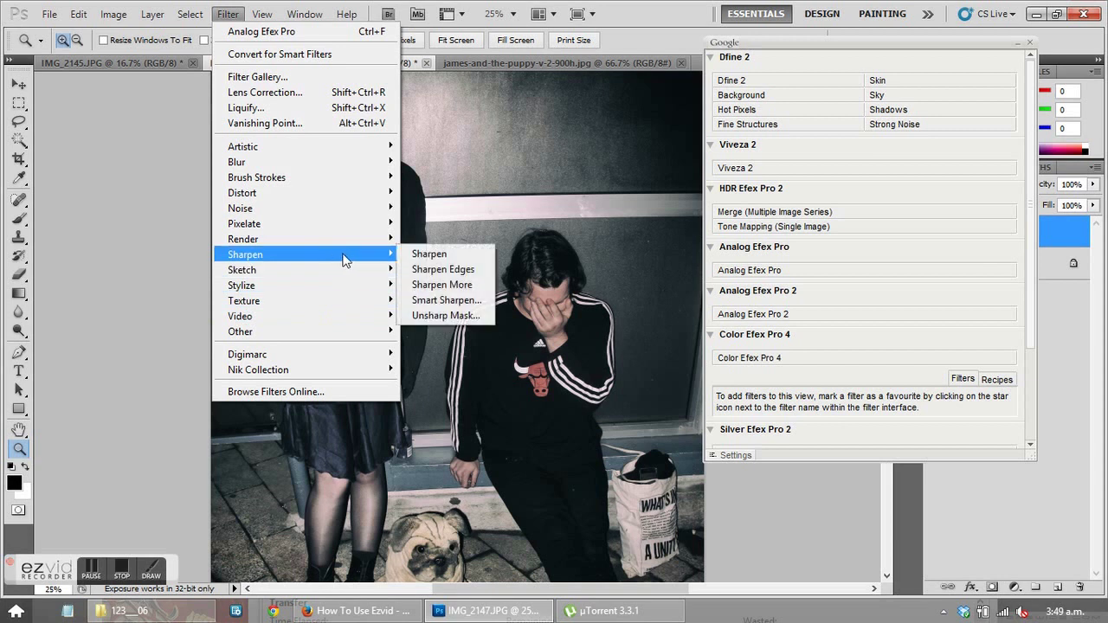
left_click(438, 301)
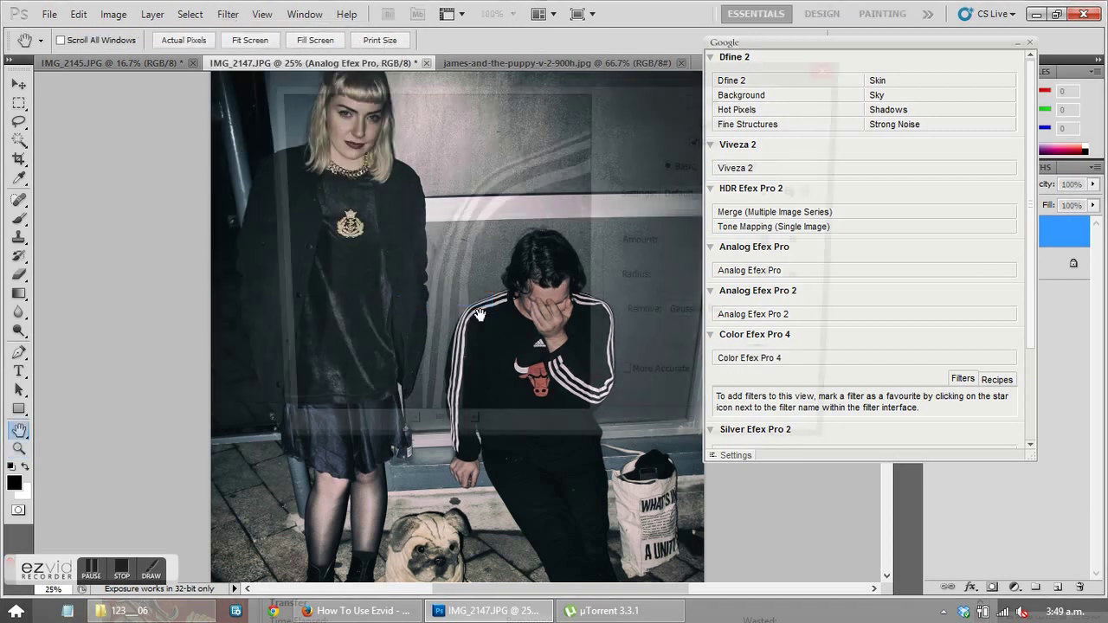
left_click_drag(414, 208, 502, 379)
left_click_drag(450, 112, 401, 310)
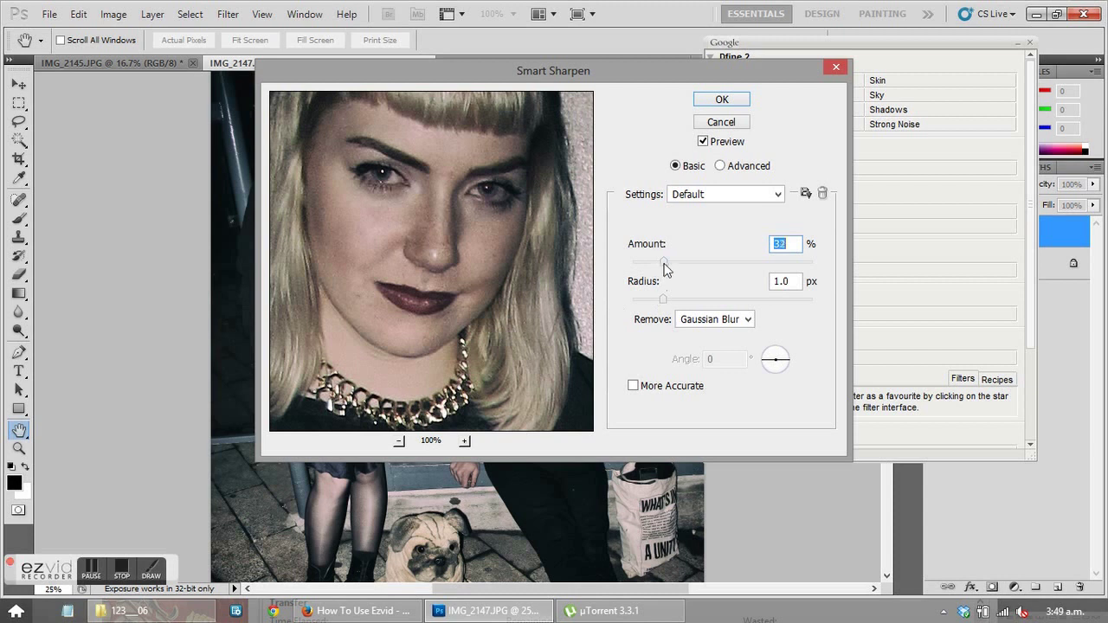
left_click_drag(645, 263, 676, 266)
left_click(726, 102)
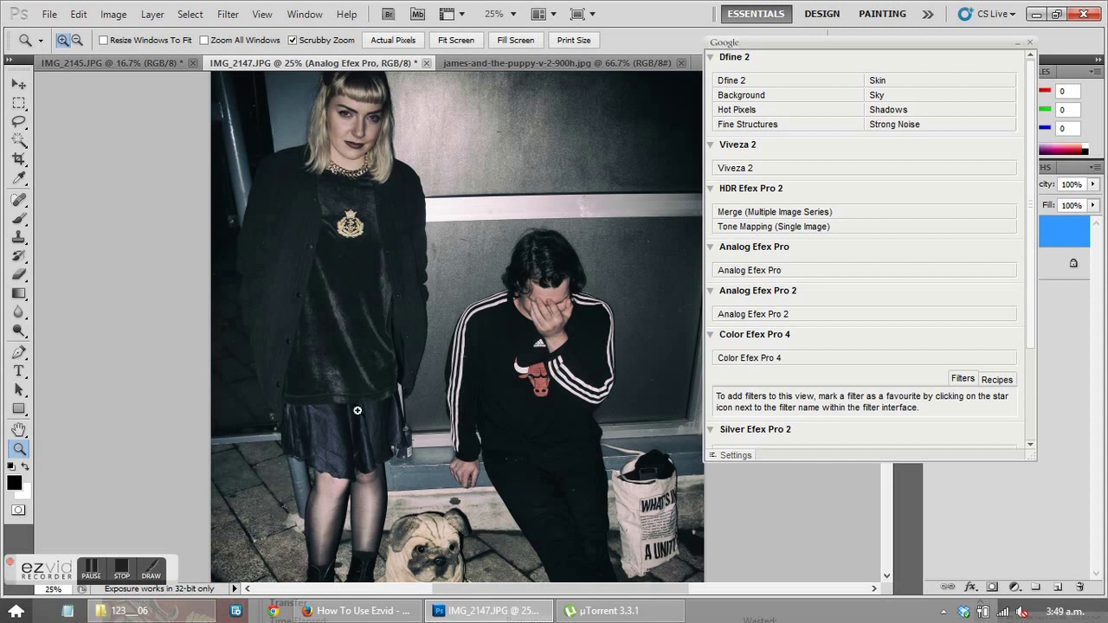
Step: Zoom in and out on the sharpened photo to inspect it at several magnifications
left_click(441, 473)
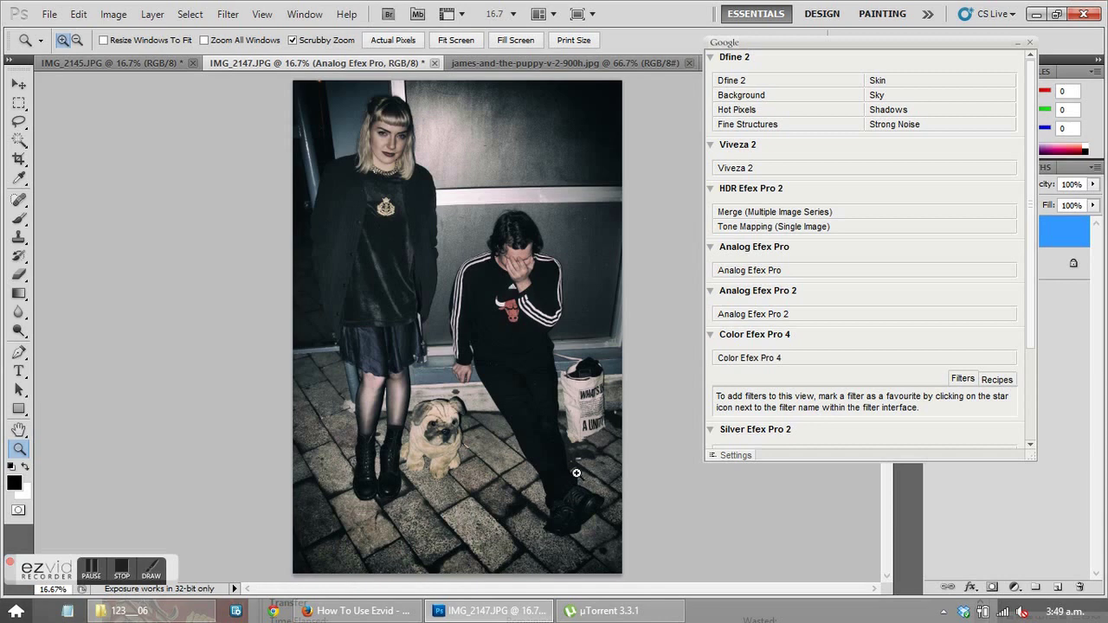
left_click_drag(577, 473, 456, 447)
left_click(649, 466)
left_click(643, 461, "alt")
left_click(643, 461, "alt")
left_click(457, 447)
left_click(538, 193)
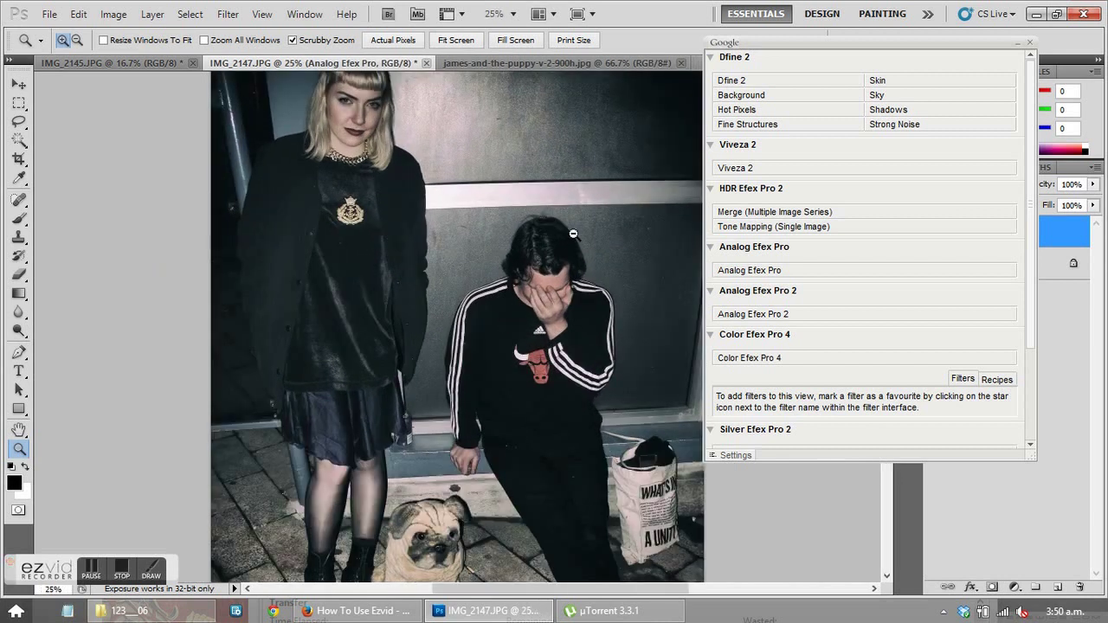
left_click(574, 233, "alt")
left_click(496, 348, "alt")
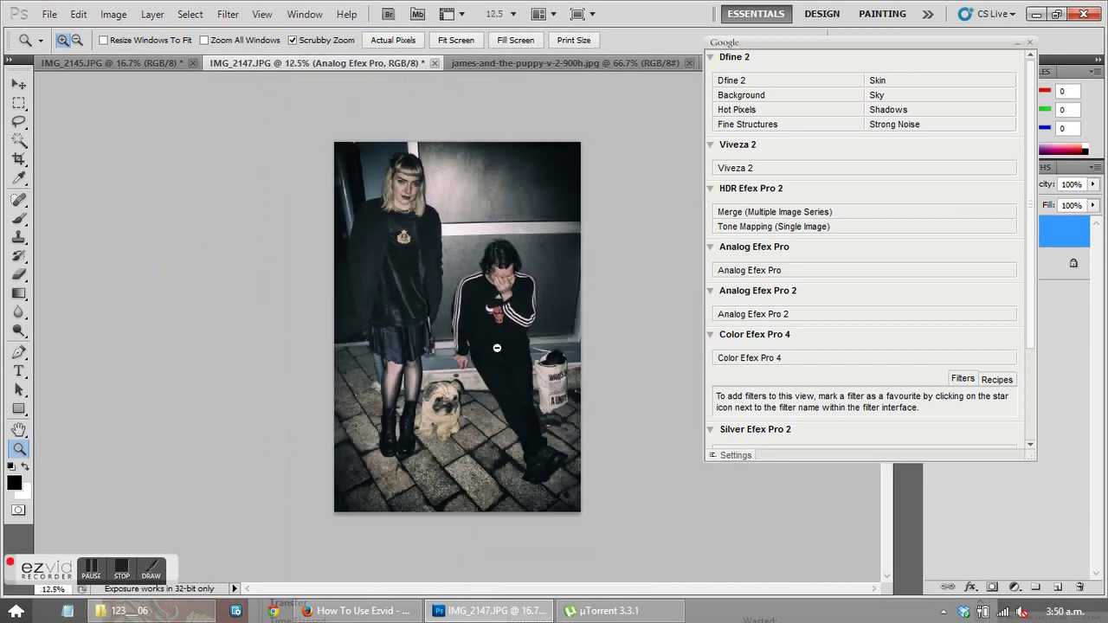
left_click(465, 414)
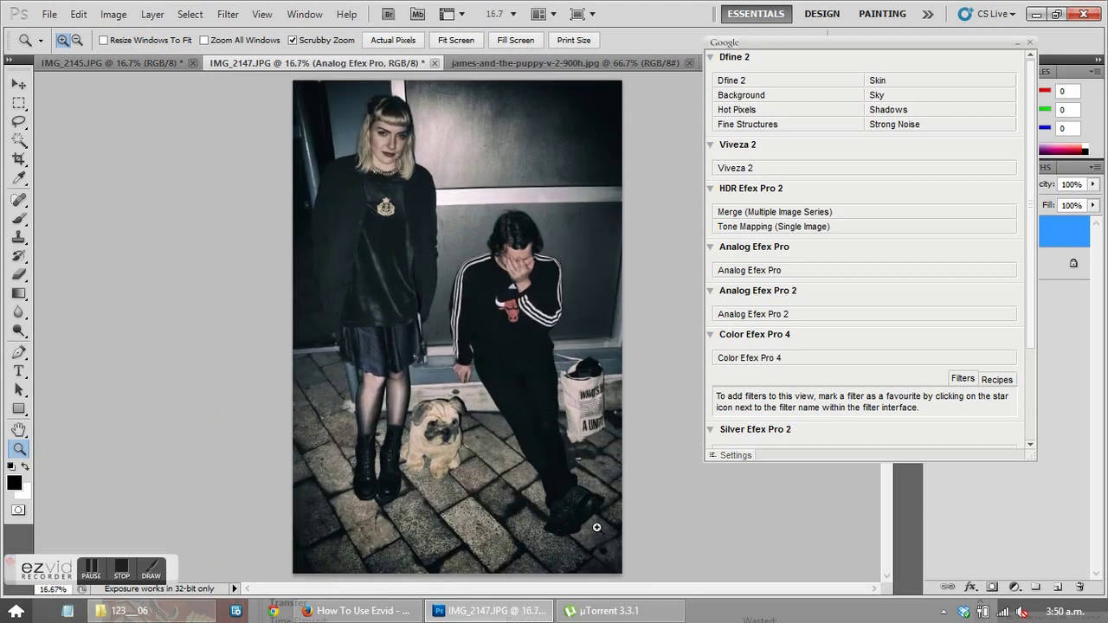
left_click(50, 14)
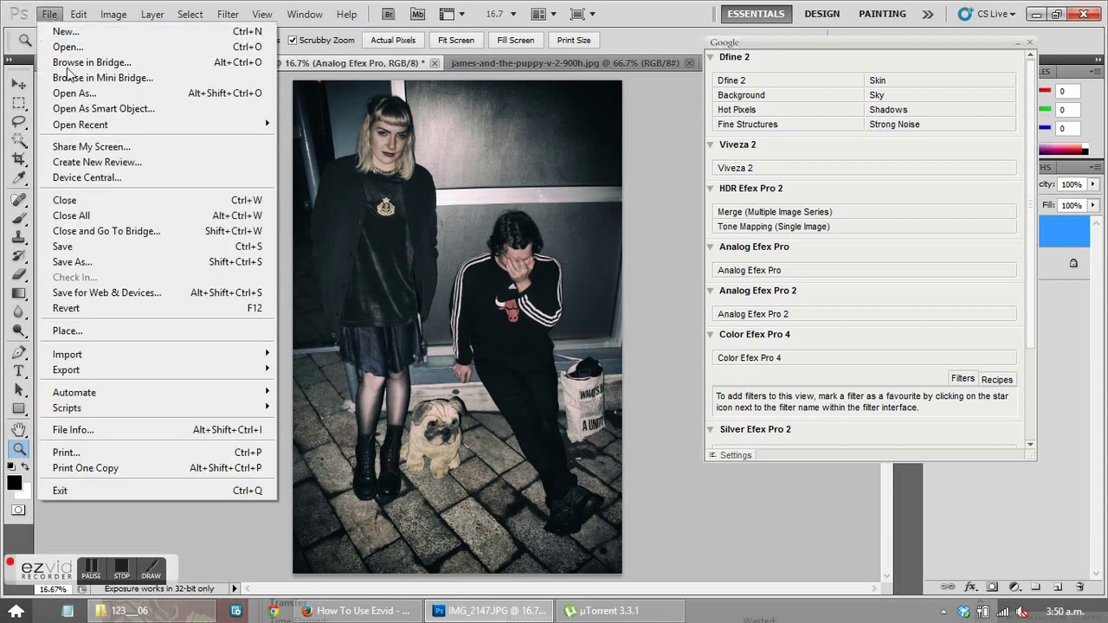
Step: Save to the Desktop as Photoshop PSD 'james and the puppy v 3', confirming the format options
left_click(85, 264)
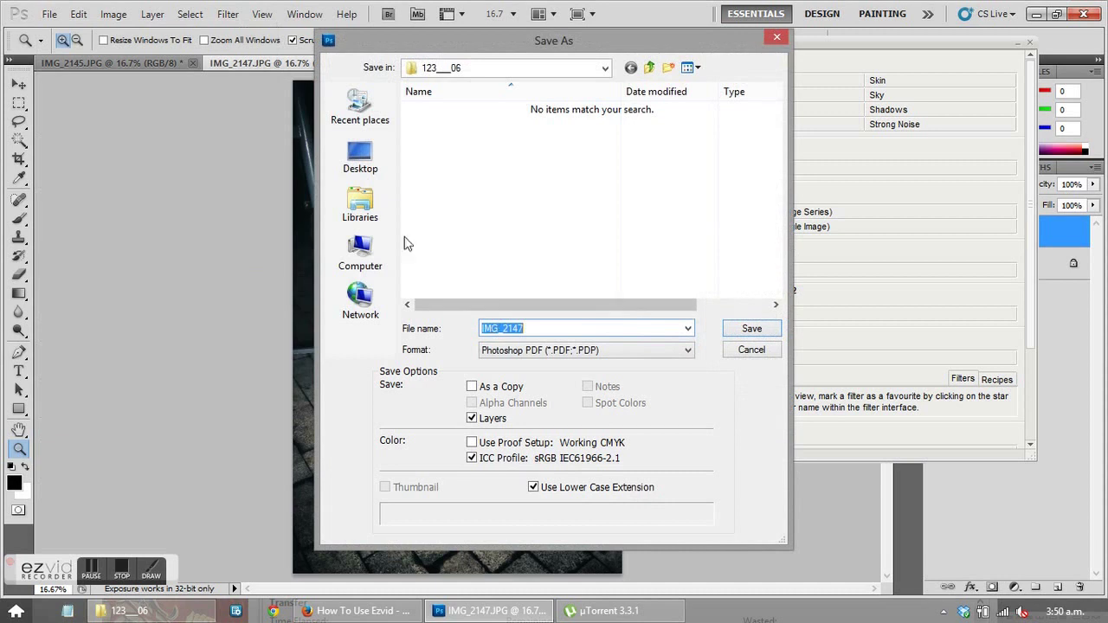
left_click(363, 166)
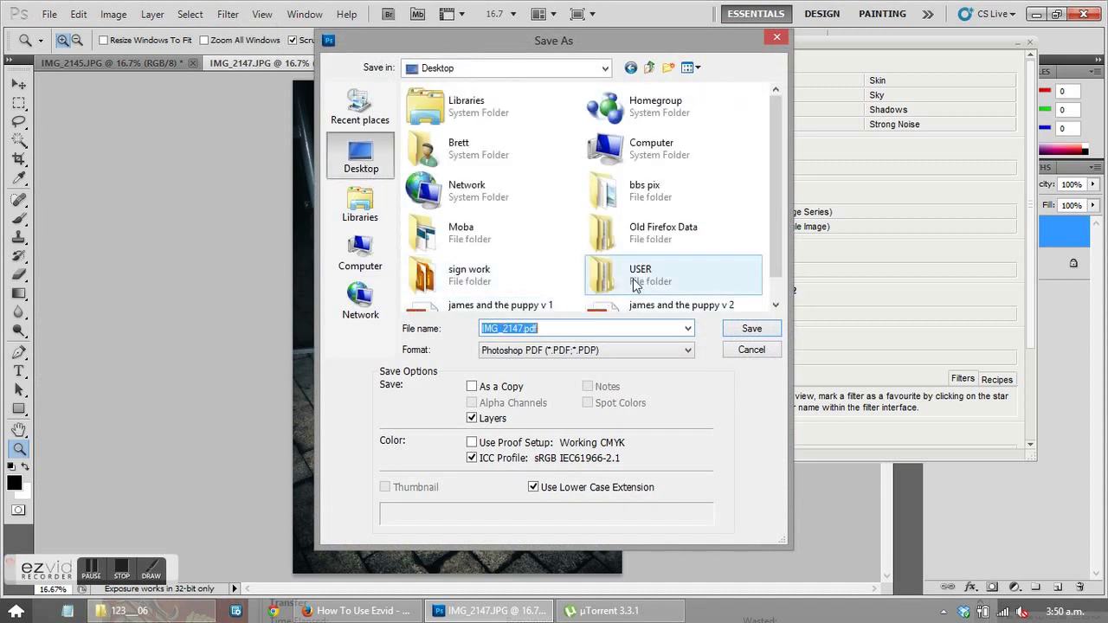
left_click(687, 349)
left_click(550, 366)
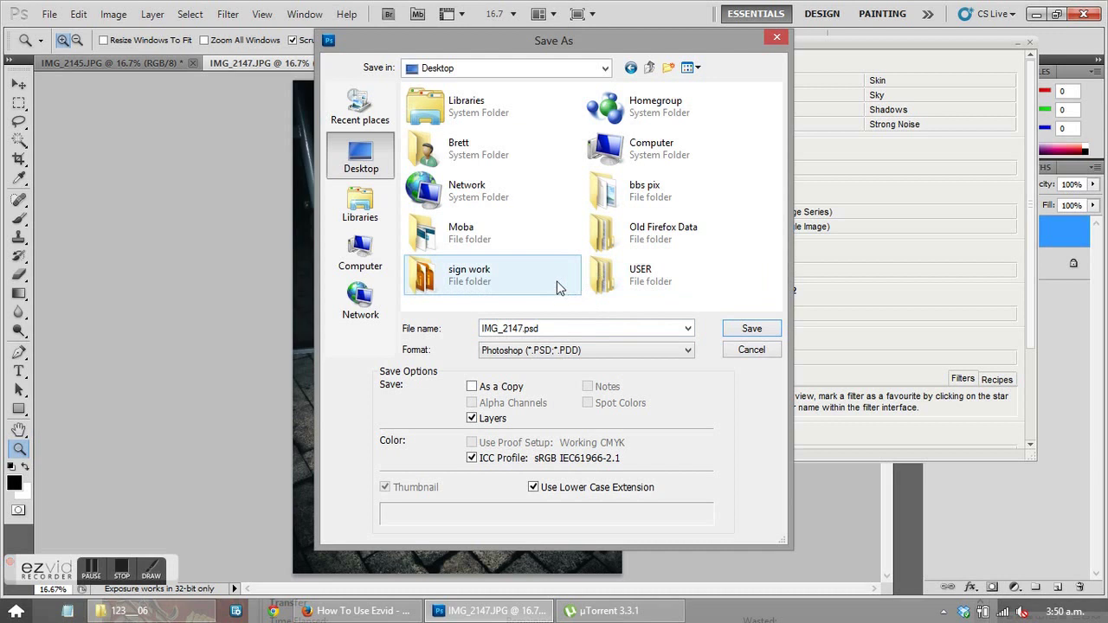
left_click_drag(541, 330, 466, 327)
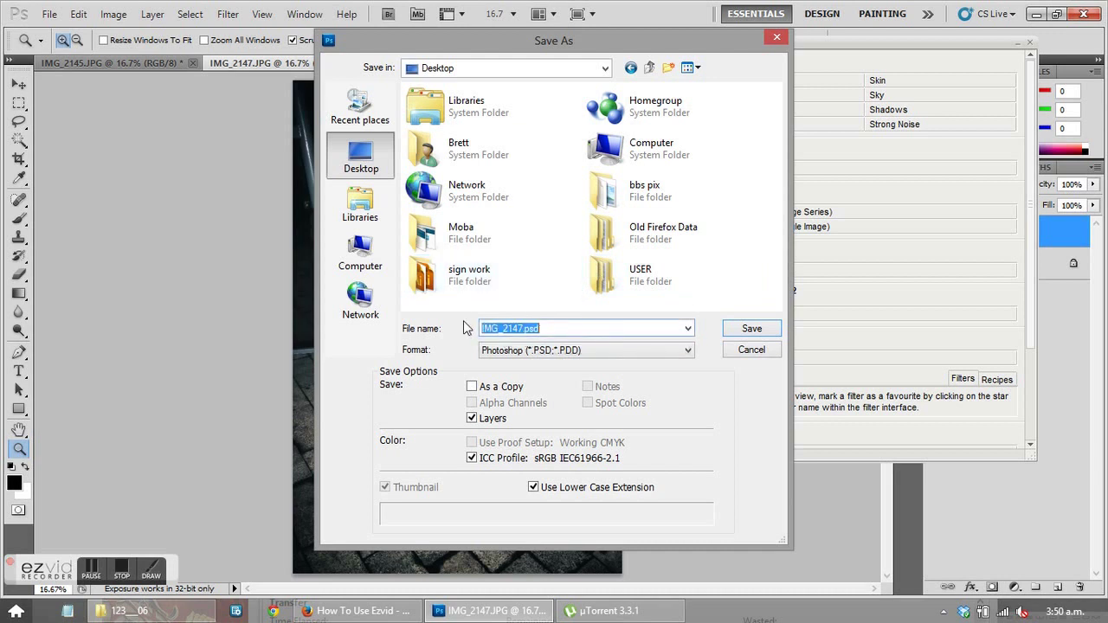
type("james and the puppy")
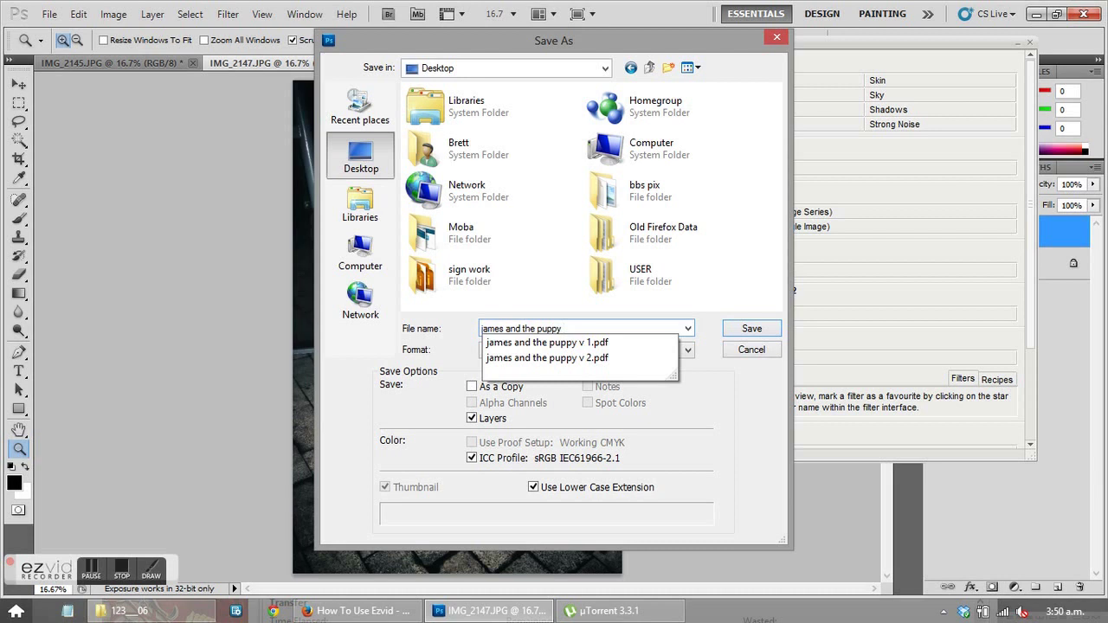
type("v 3")
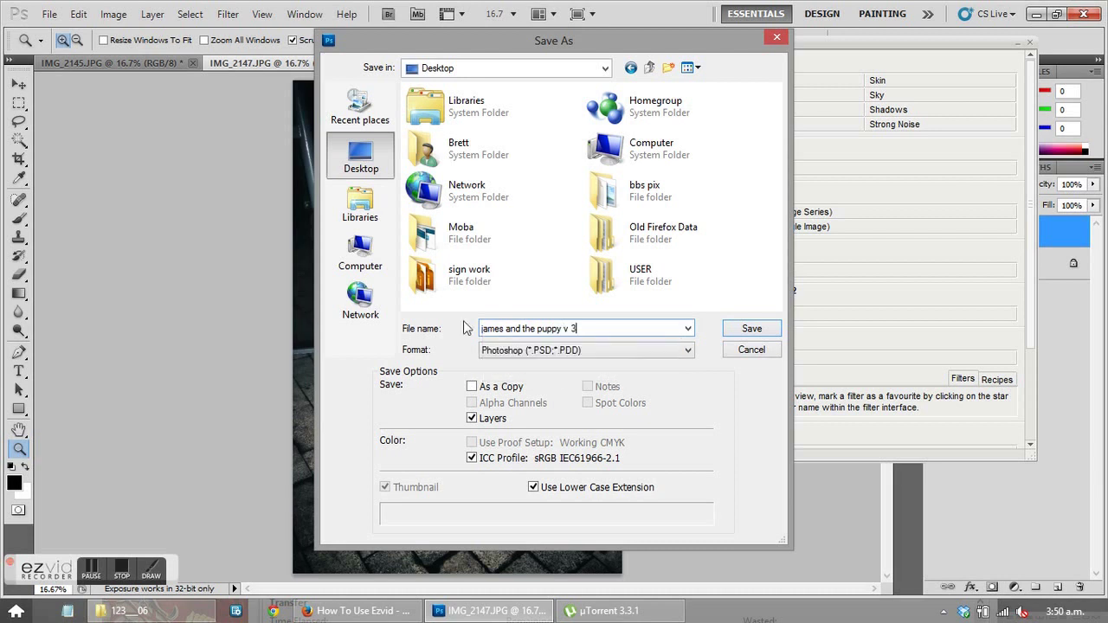
left_click(751, 331)
left_click(732, 190)
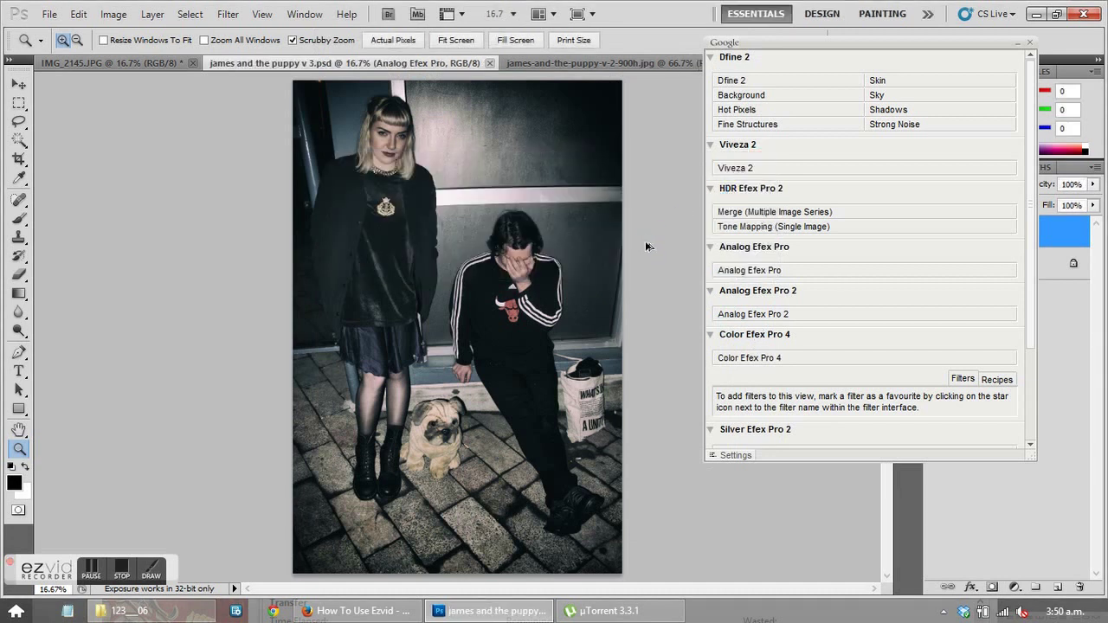
Step: In Image Size, set Resolution to 72 pixels/inch and Height to 900 px (Width 600)
key("ctrl+alt+i")
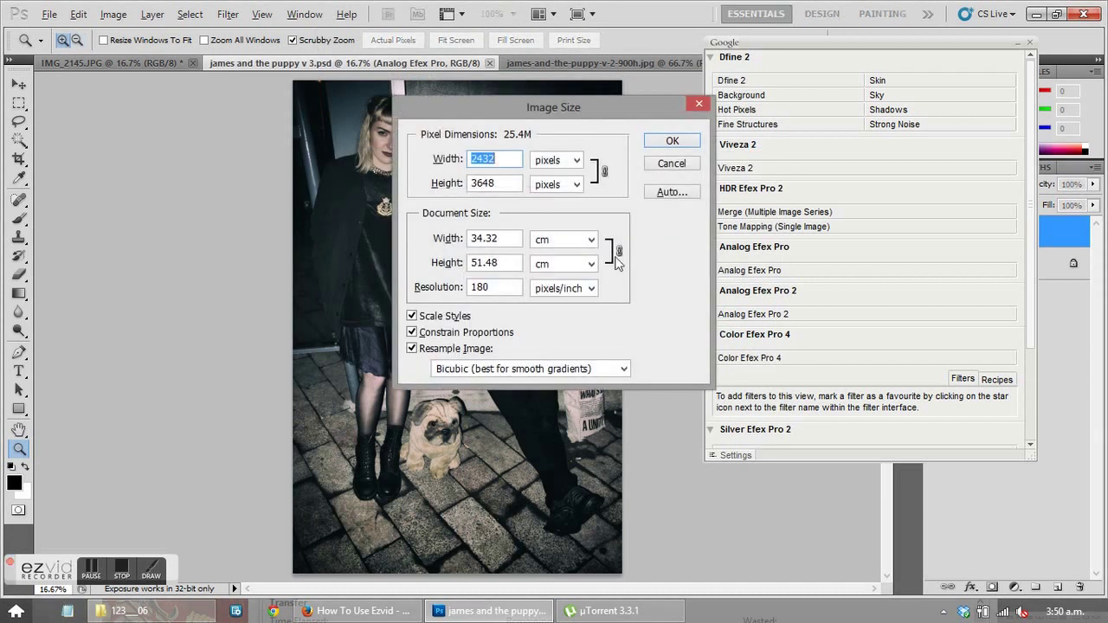
left_click_drag(523, 291, 427, 292)
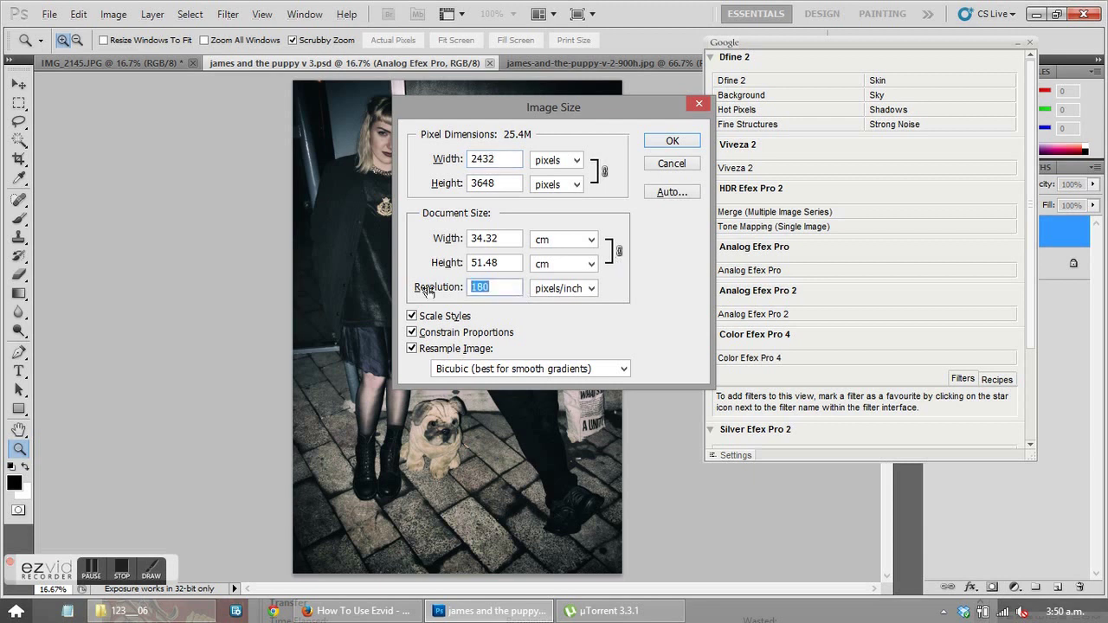
type("72")
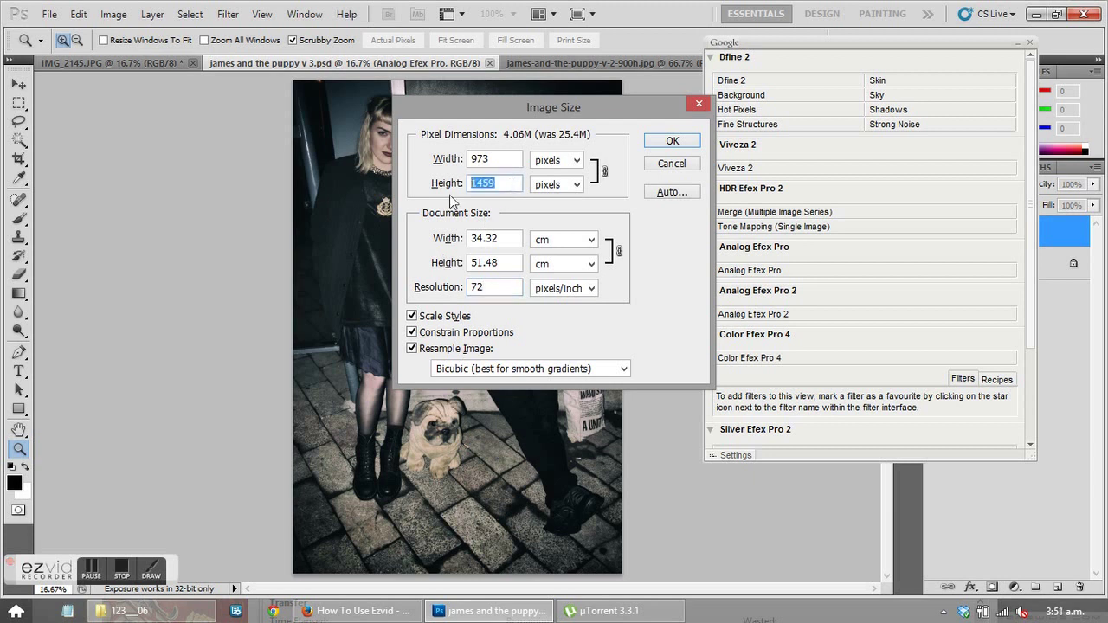
type("900")
left_click(670, 142)
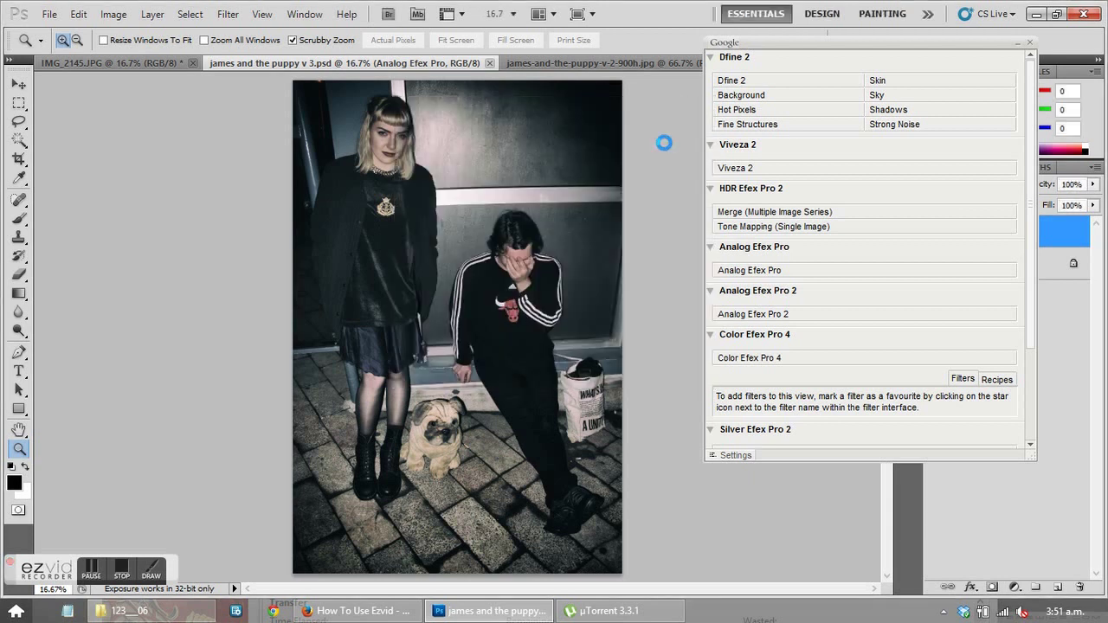
left_click_drag(455, 326, 522, 326)
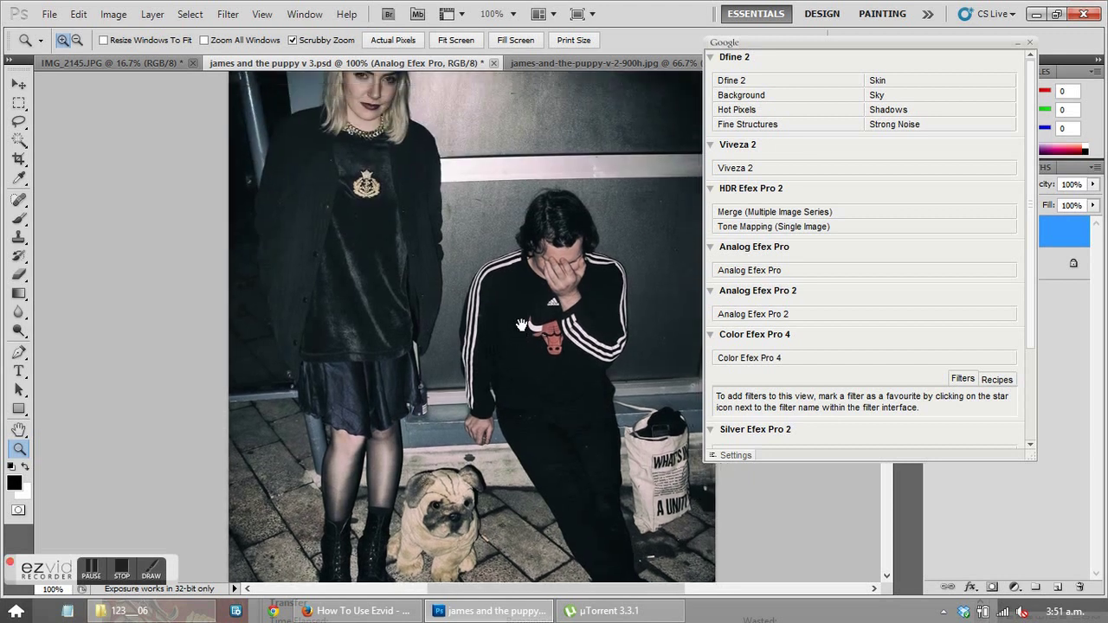
left_click(472, 321, "alt")
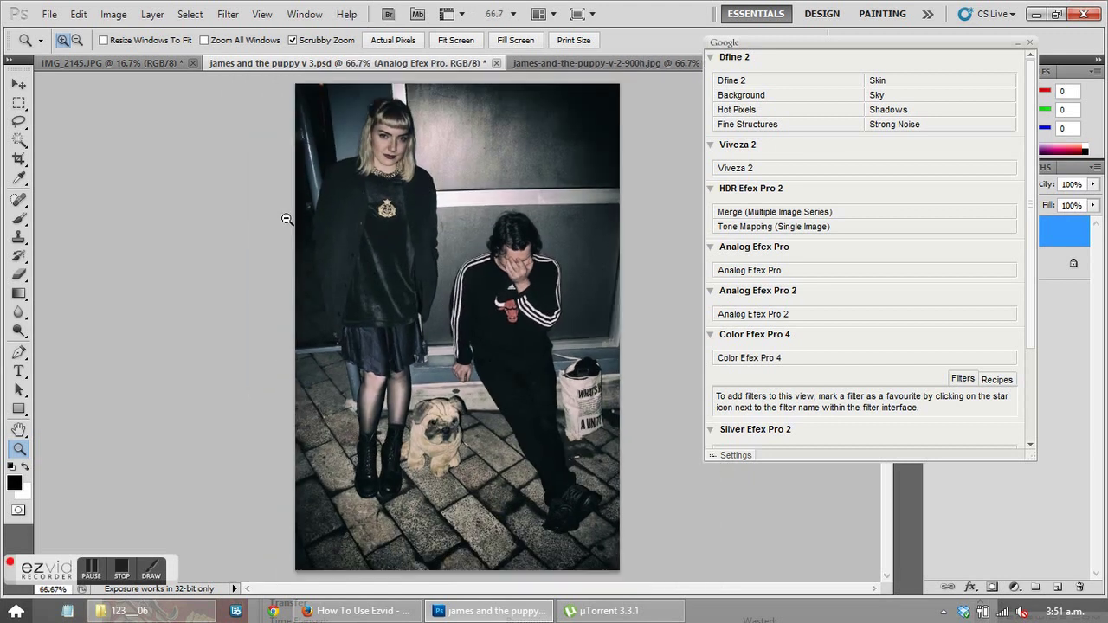
left_click(50, 14)
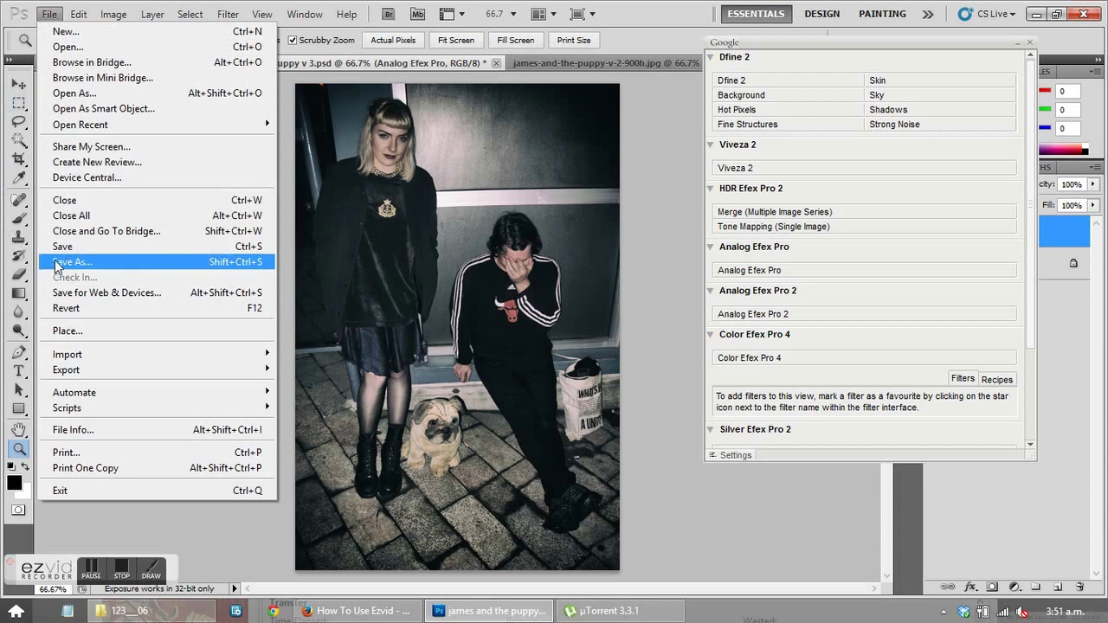
left_click(137, 292)
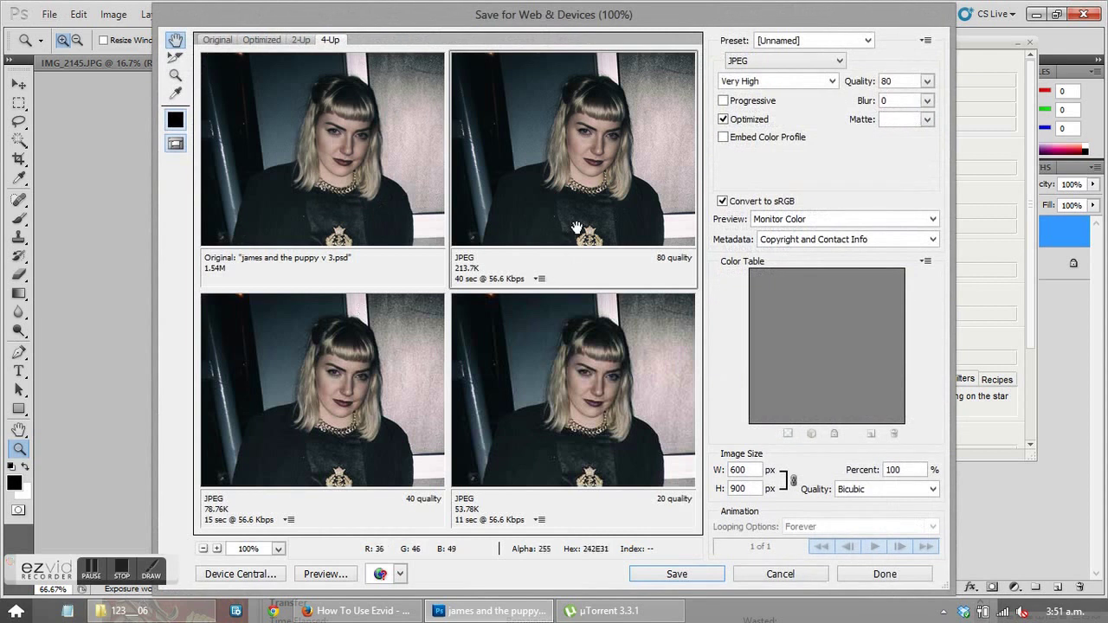
left_click(775, 580)
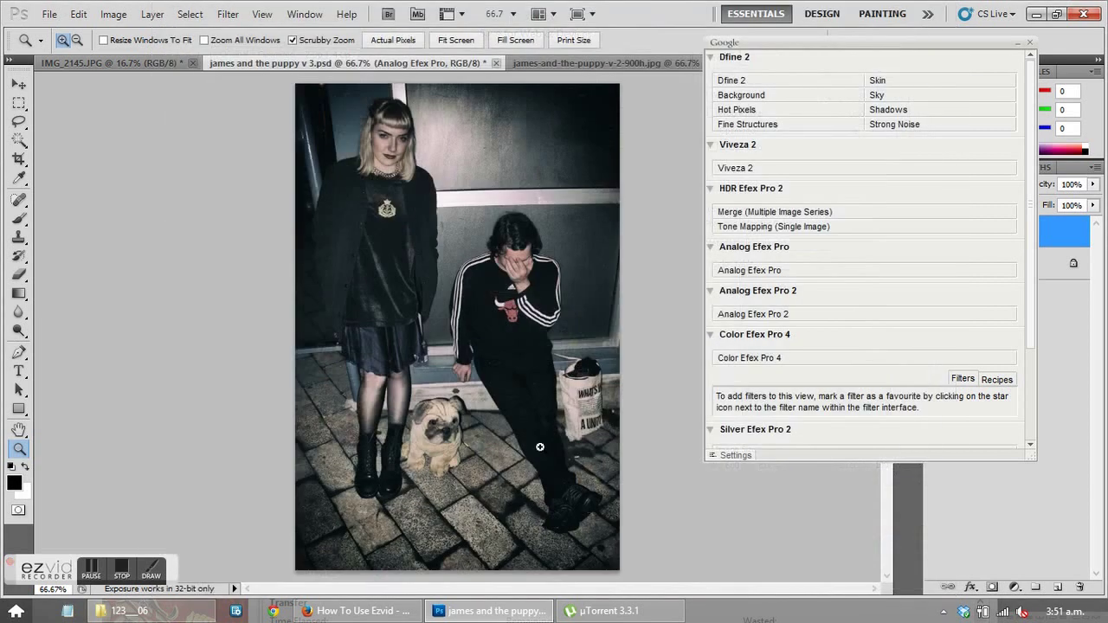
Step: Zoom in on the boy's trousers and pick the Clone Stamp with a 10 px brush
left_click_drag(549, 431, 339, 395)
left_click_drag(422, 371, 437, 370)
key("ctrl+0")
left_click_drag(529, 402, 577, 383)
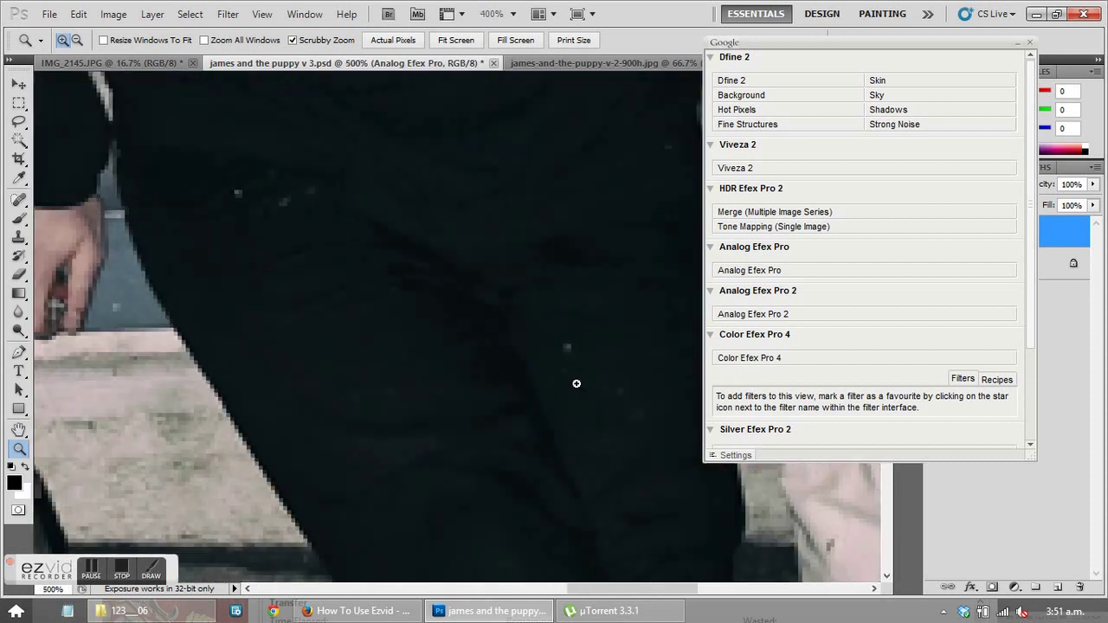
left_click(21, 237)
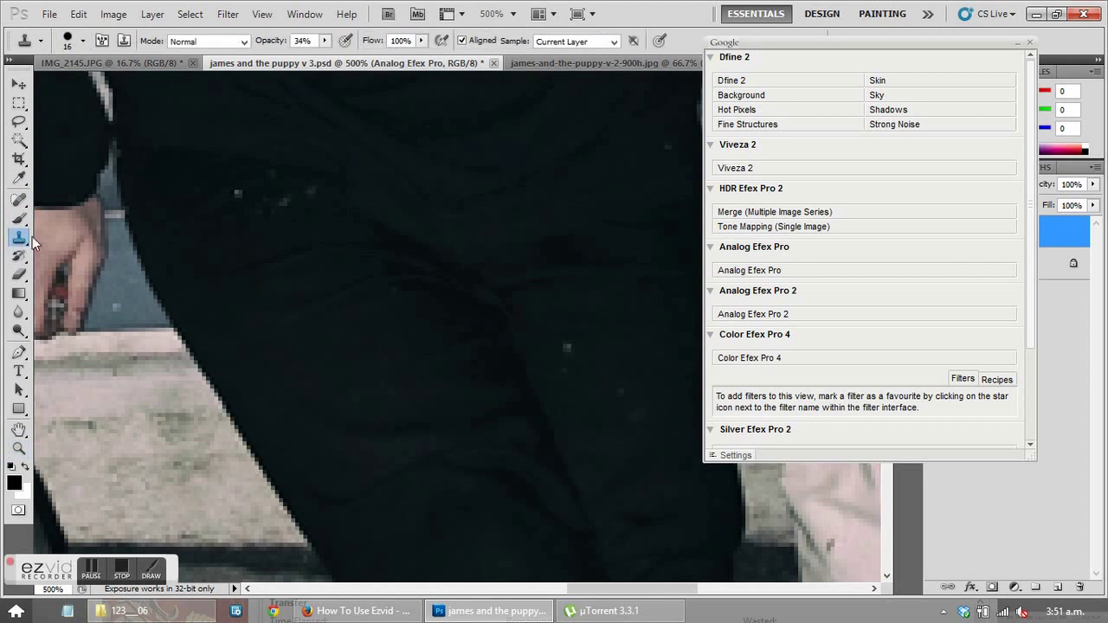
left_click(74, 41)
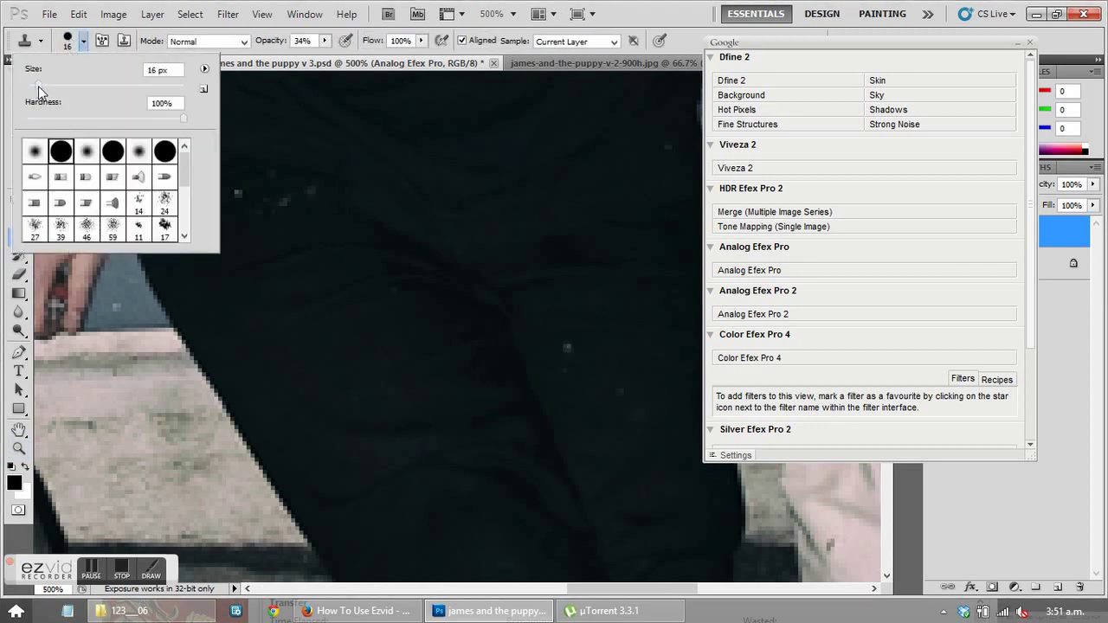
left_click_drag(39, 86, 33, 85)
left_click(631, 9)
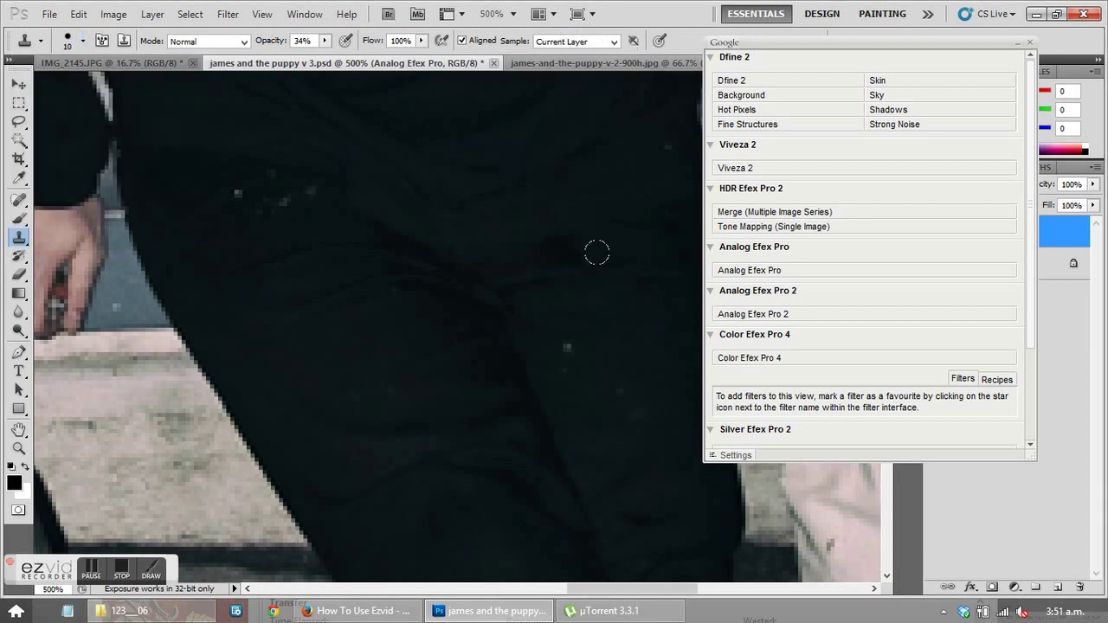
Step: Sample a clean dark patch of the trousers and clone over the light specks
left_click(605, 355, "alt")
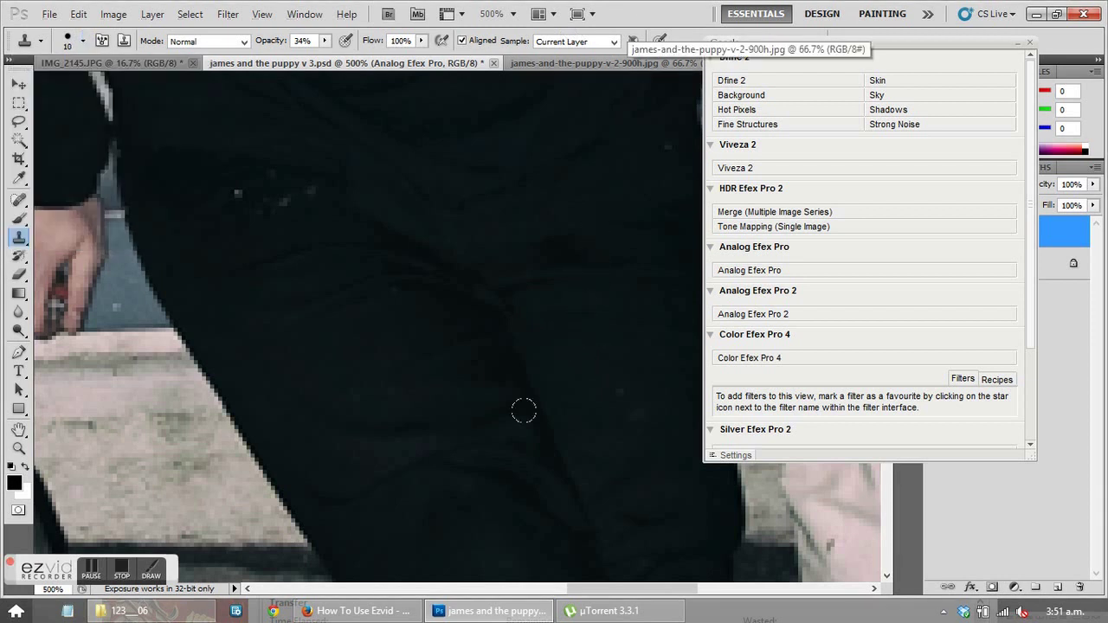
left_click(558, 346)
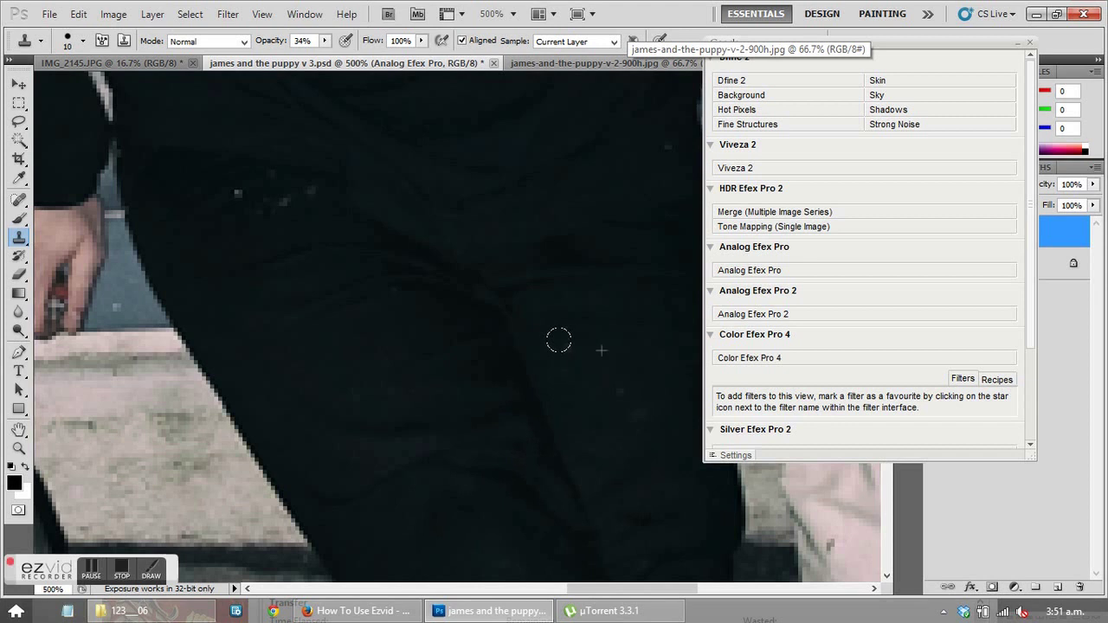
left_click(557, 344)
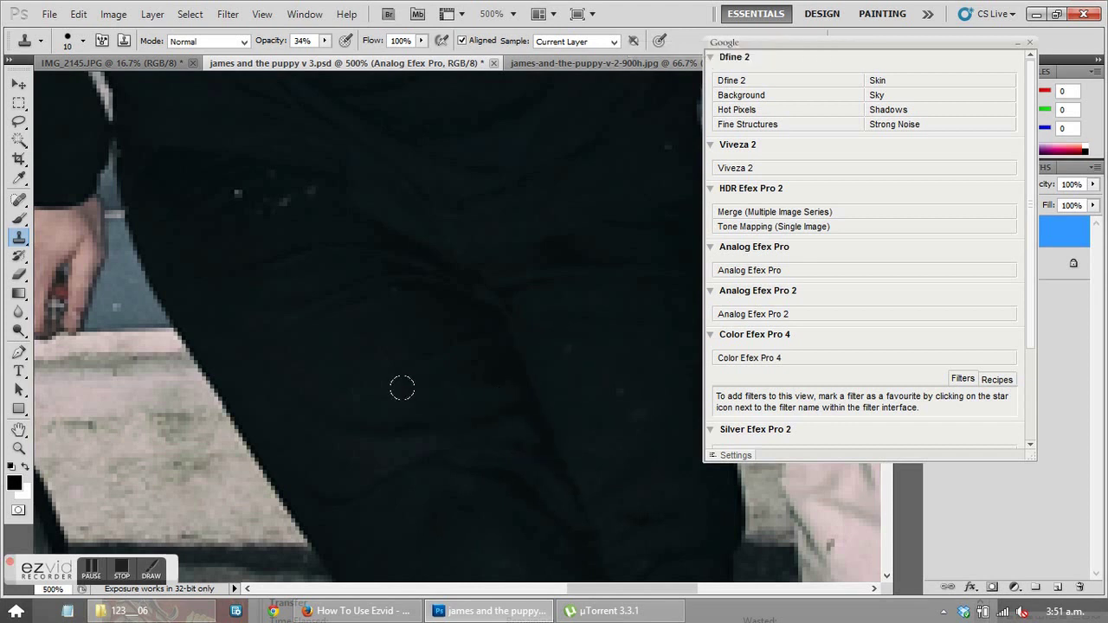
scroll(465, 384, "down", 10)
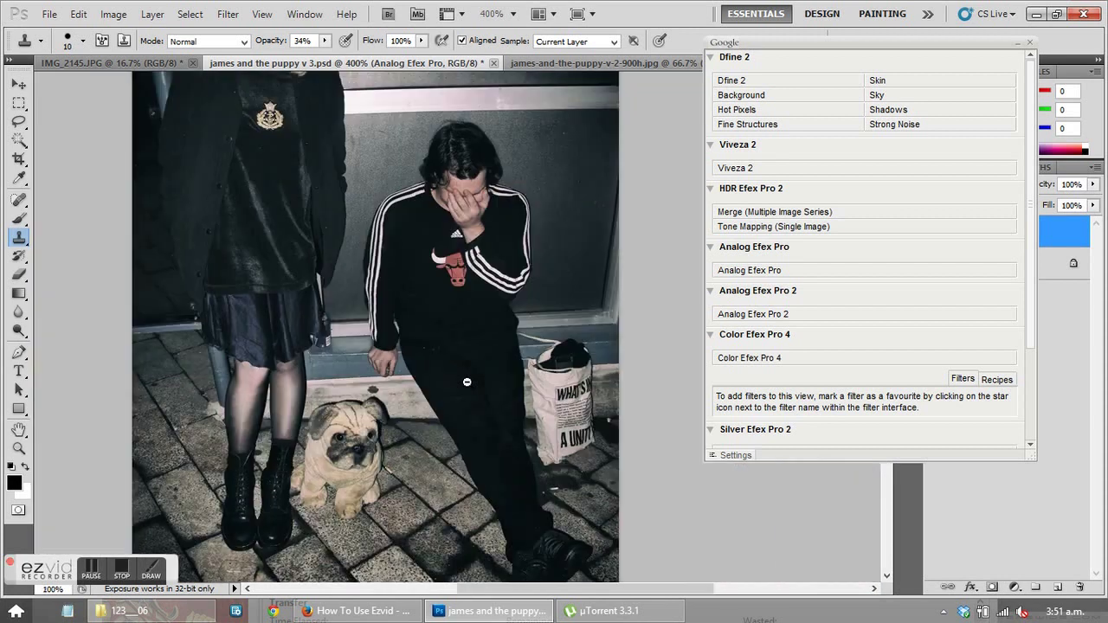
scroll(512, 415, "up", 1)
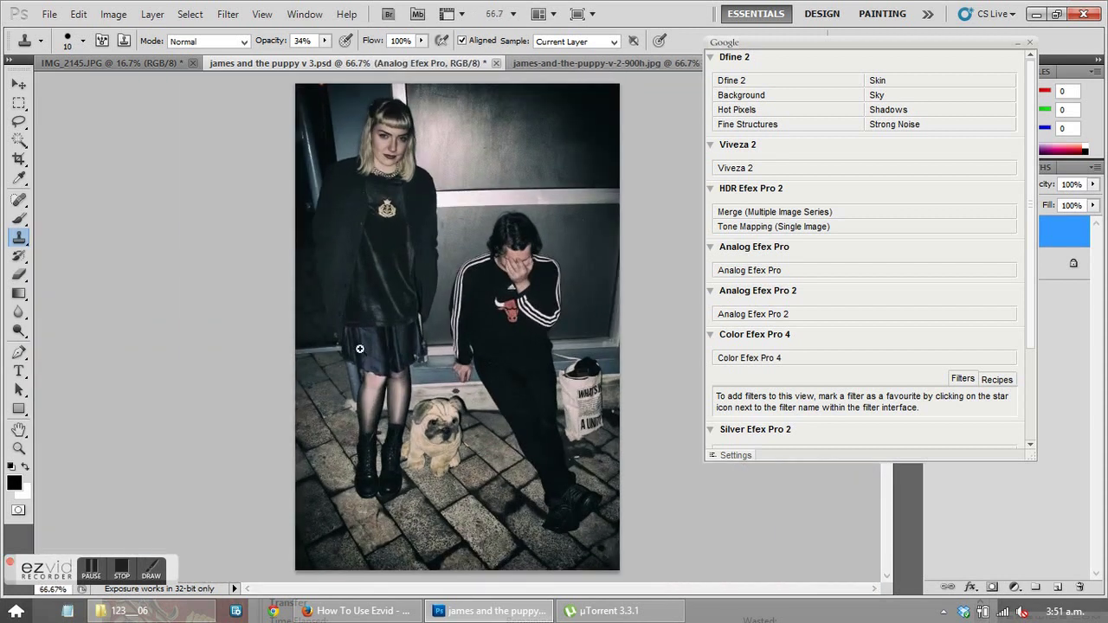
Step: Bring up Save for Web & Devices, set to JPEG Very High quality 80 at 600 × 900
left_click(48, 15)
left_click(109, 292)
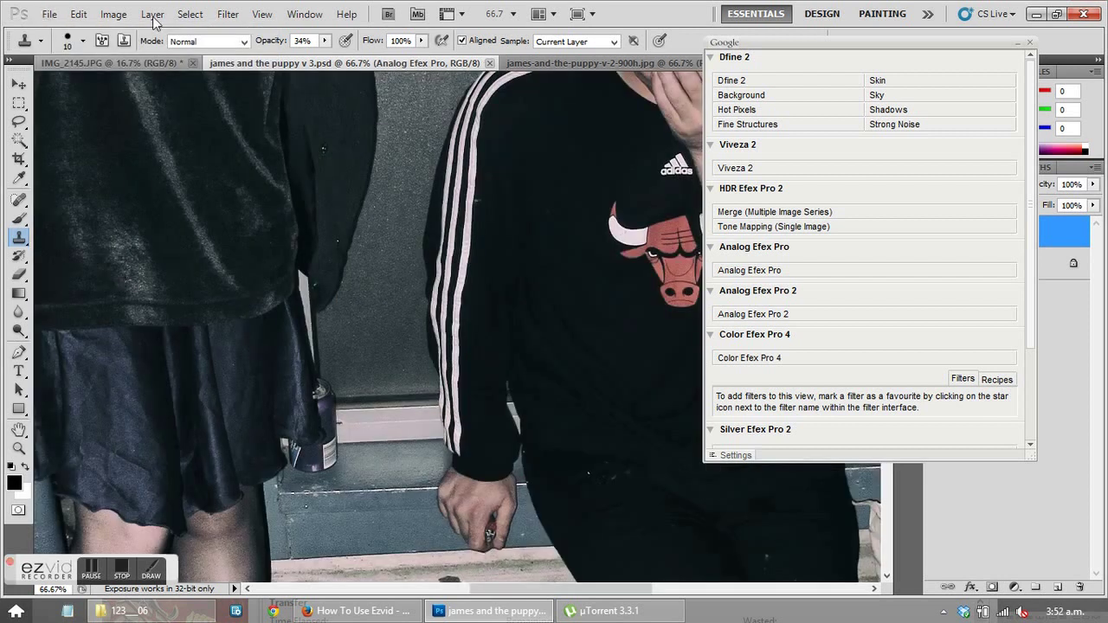
left_click(47, 14)
left_click(48, 15)
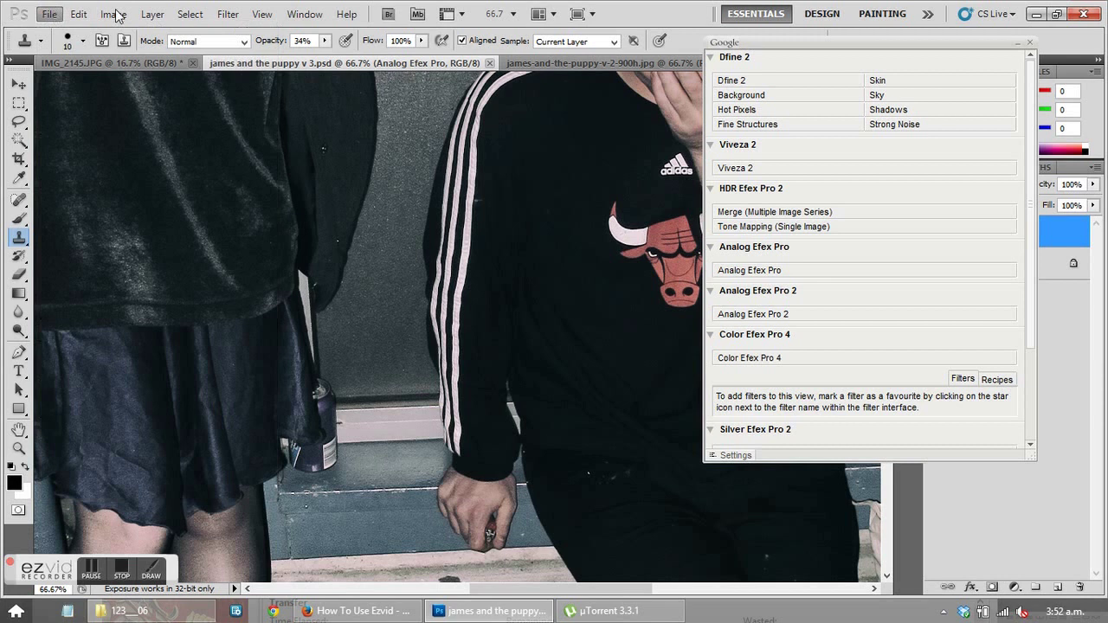
left_click(305, 14)
left_click(629, 24)
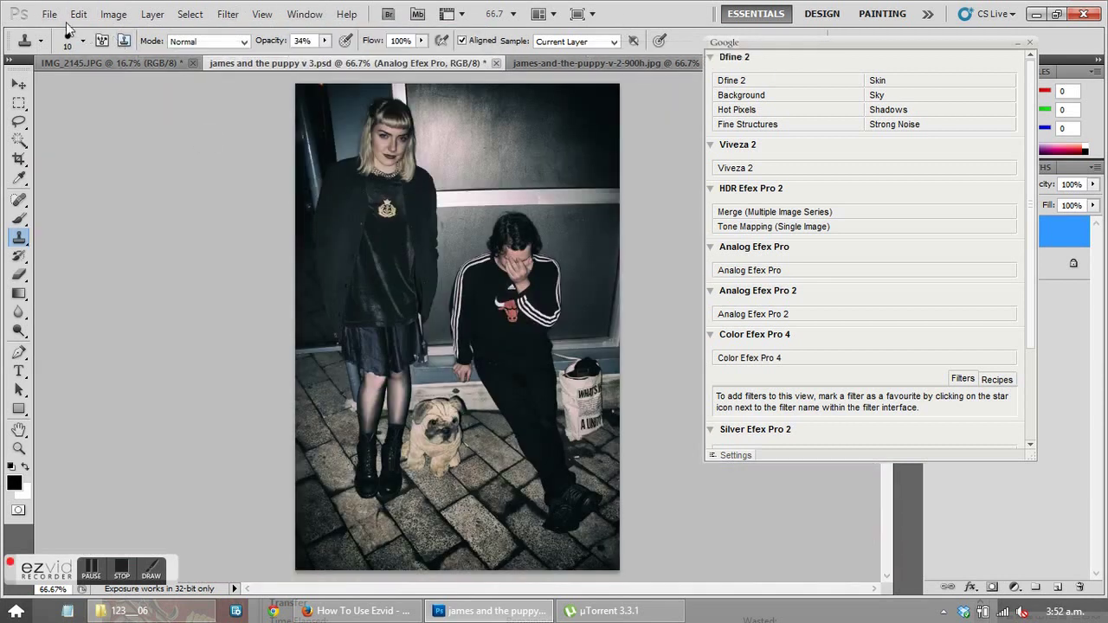
left_click(50, 15)
Step: Open Save for Web & Devices and centre the woman's face in the previews
left_click(93, 296)
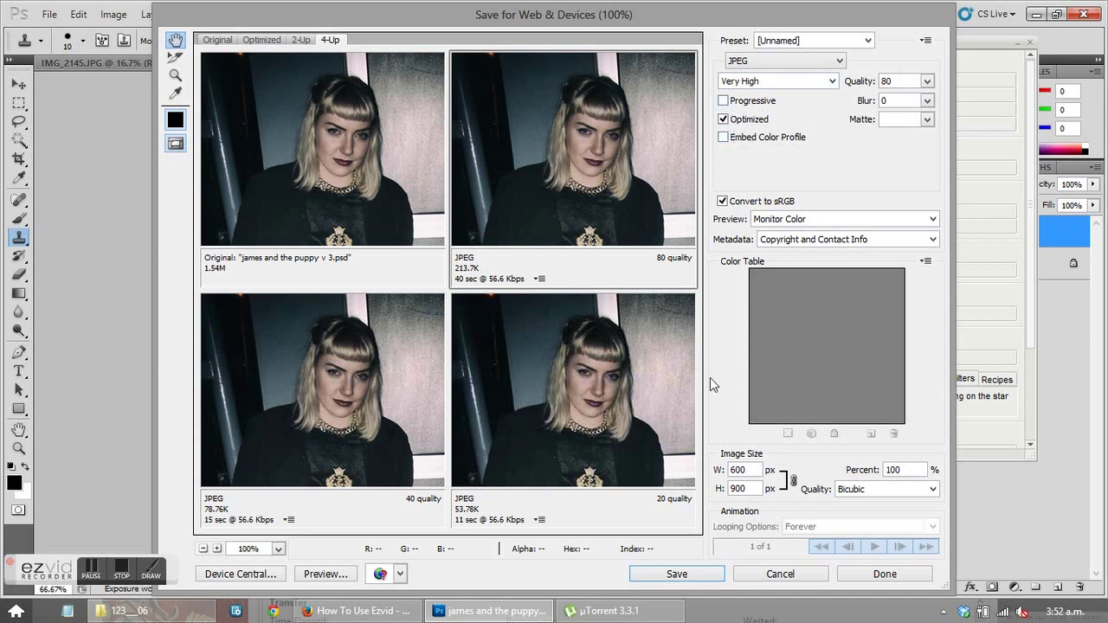
left_click_drag(598, 231, 558, 180)
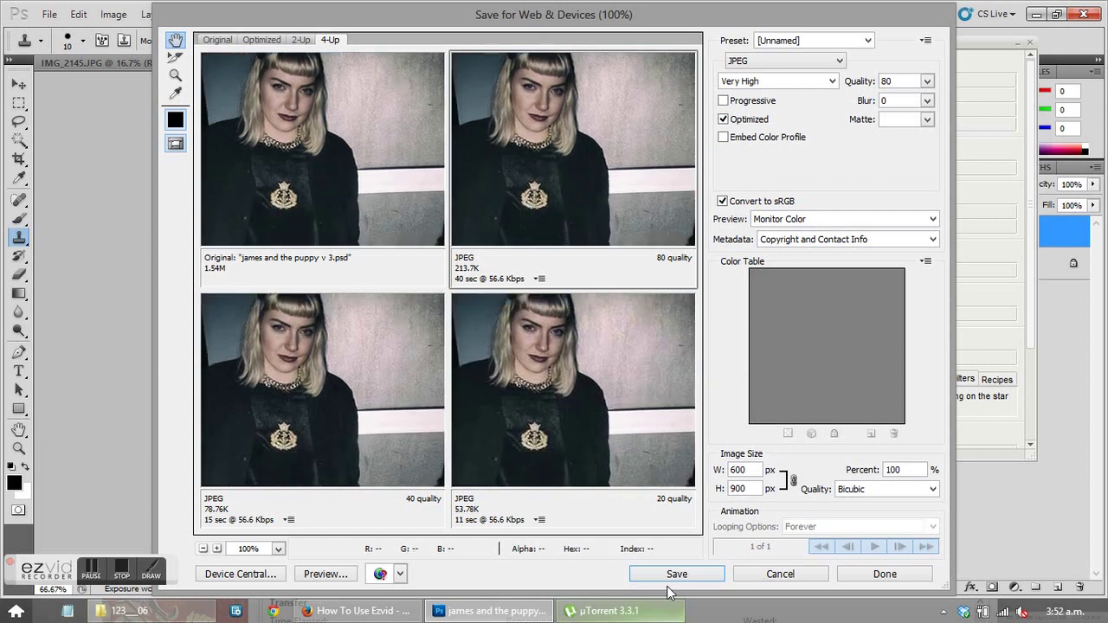
left_click_drag(581, 217, 642, 232)
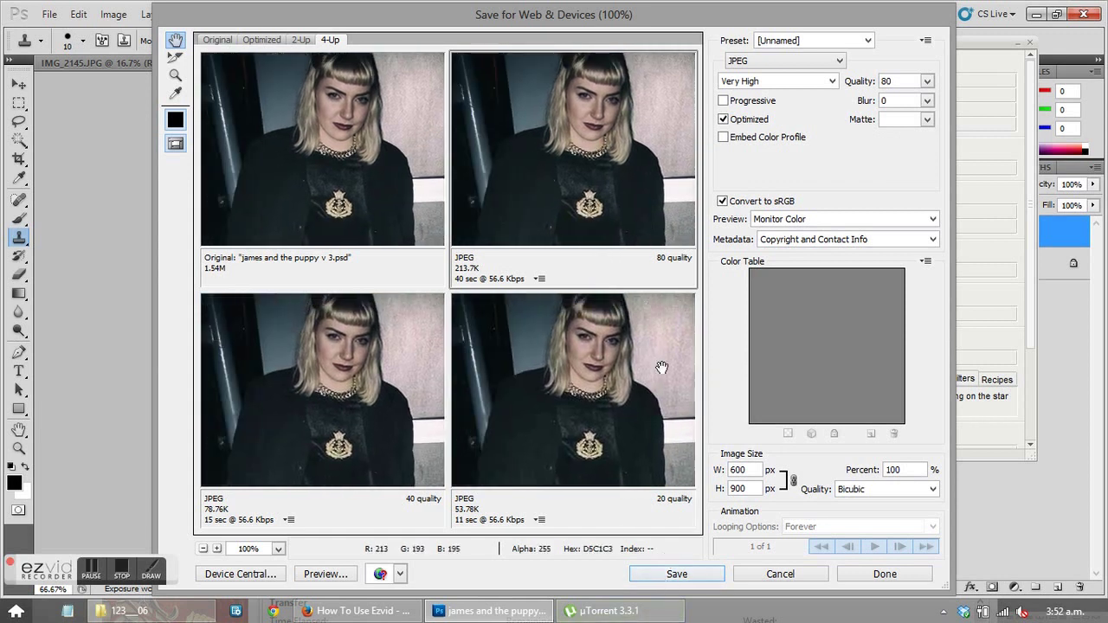
Step: Save the JPEG as james-and-the-puppy-v-3-900h.jpg by editing the earlier v-2 name
left_click(698, 576)
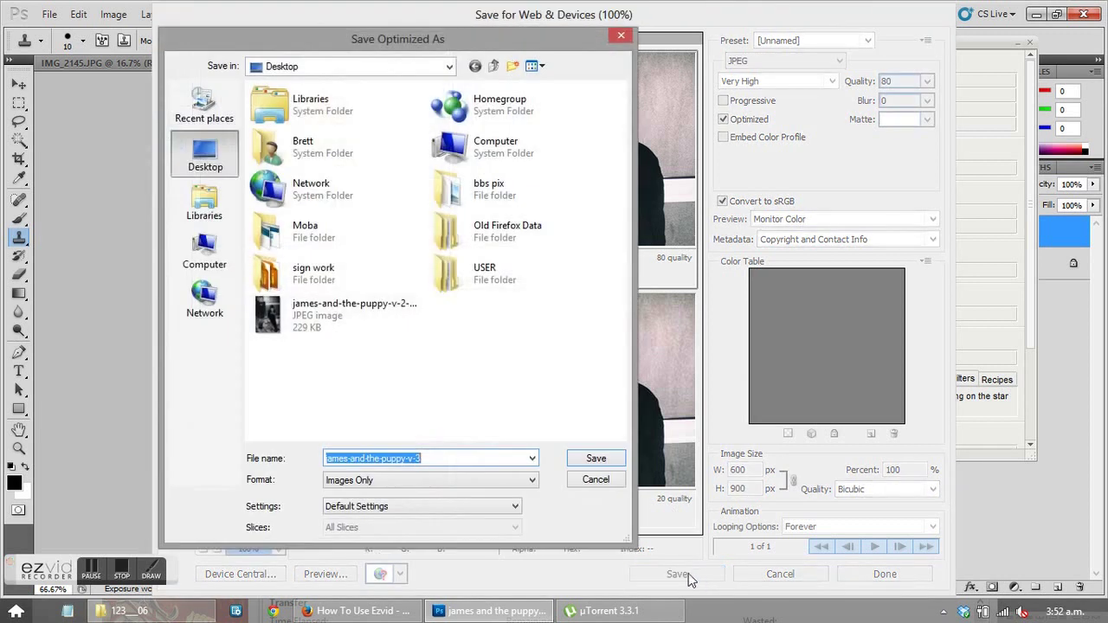
left_click(297, 335)
left_click(465, 460)
left_click_drag(465, 459, 421, 459)
left_click(421, 460)
key("BackSpace")
type("13-900h.jpg")
key("Left")
key("BackSpace")
key("Right")
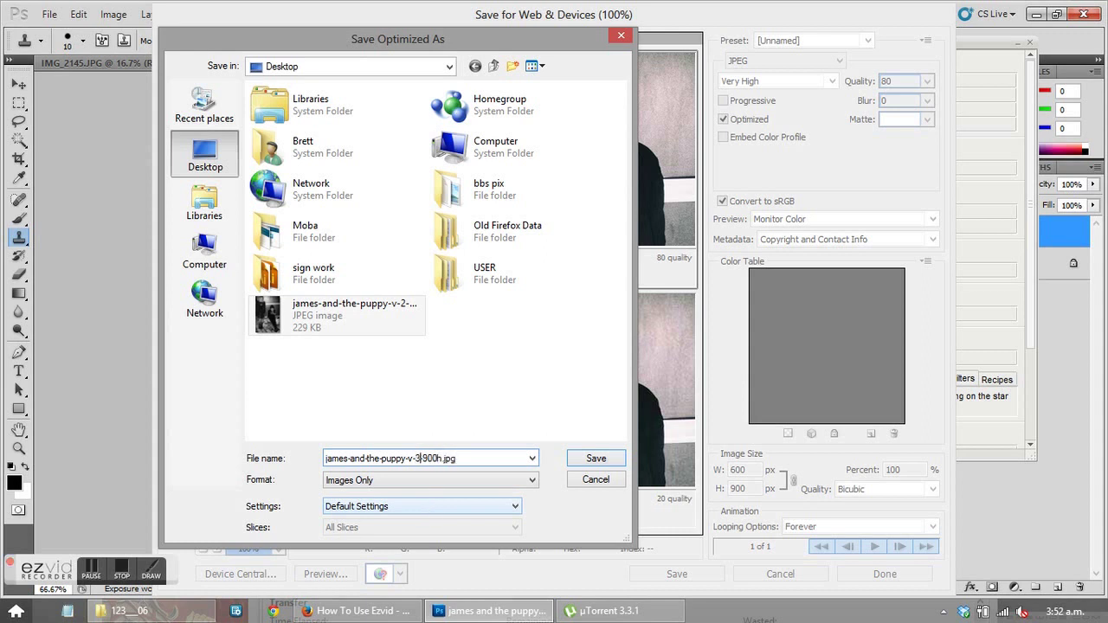
left_click(593, 460)
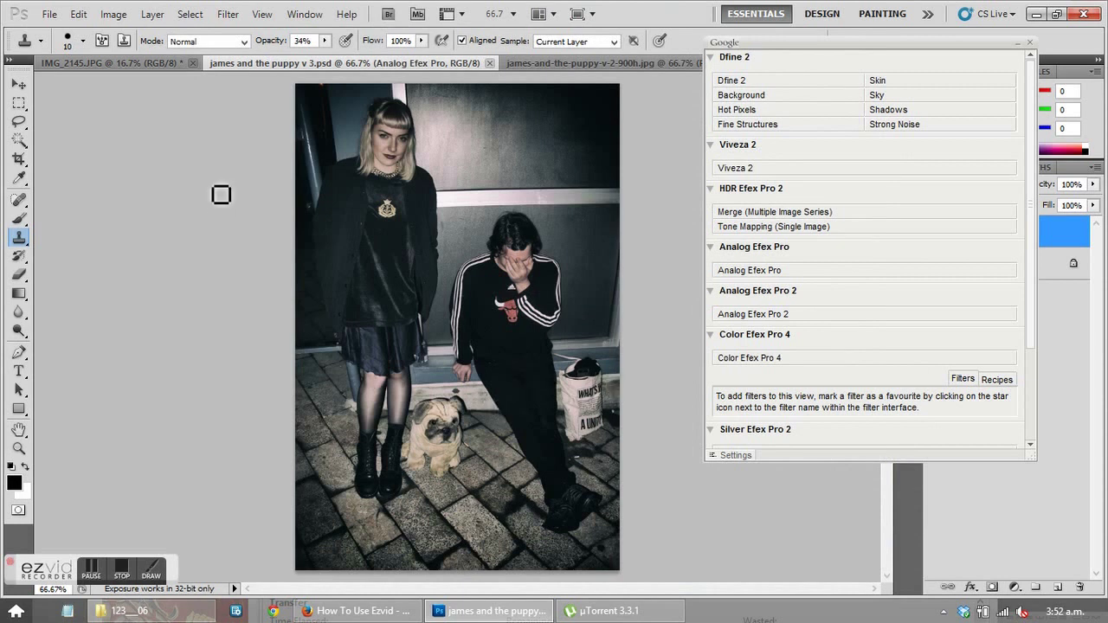
left_click(129, 65)
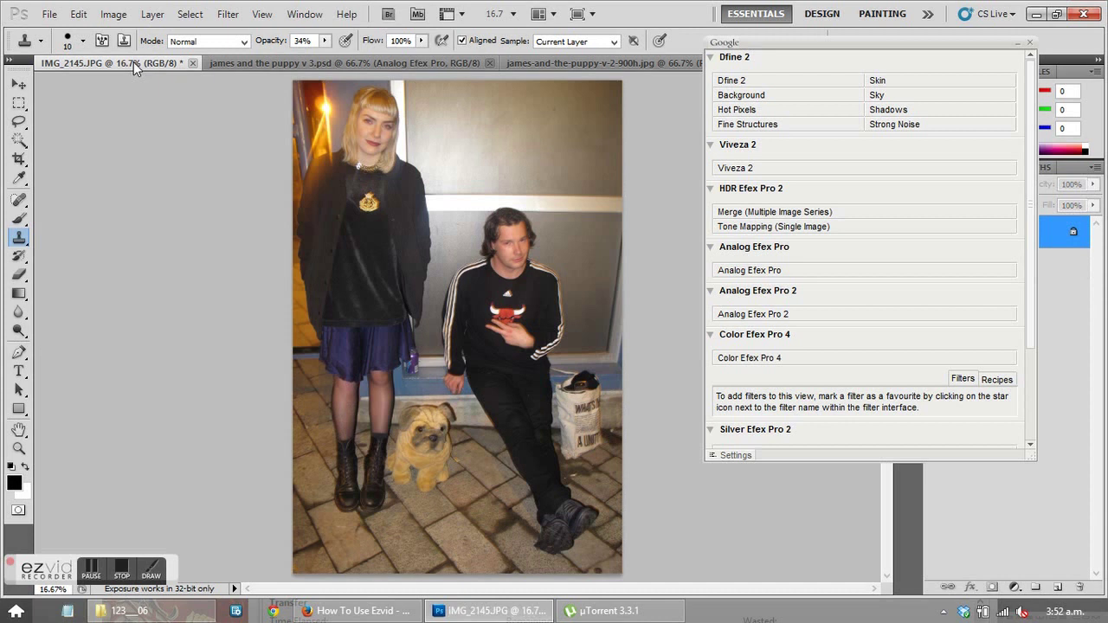
left_click(330, 65)
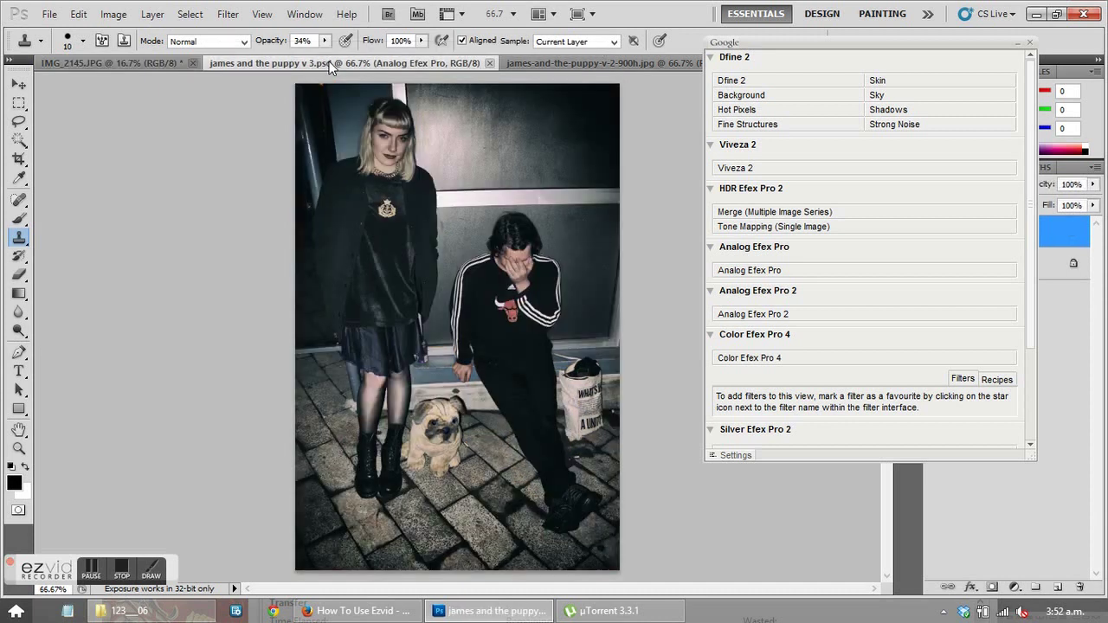
left_click(582, 62)
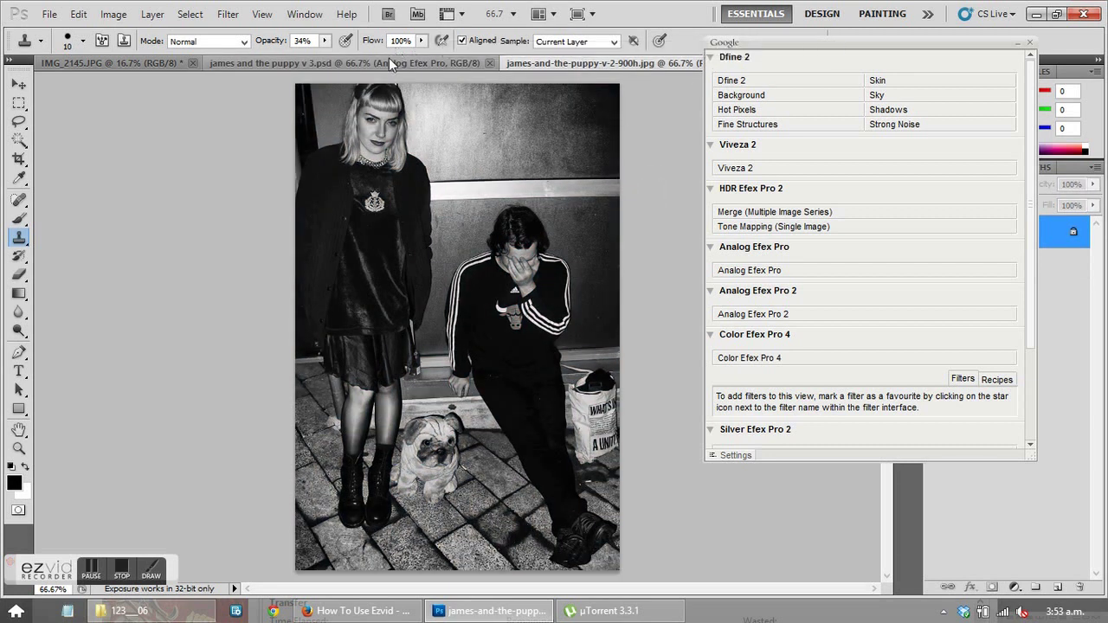
left_click(392, 58)
left_click(562, 62)
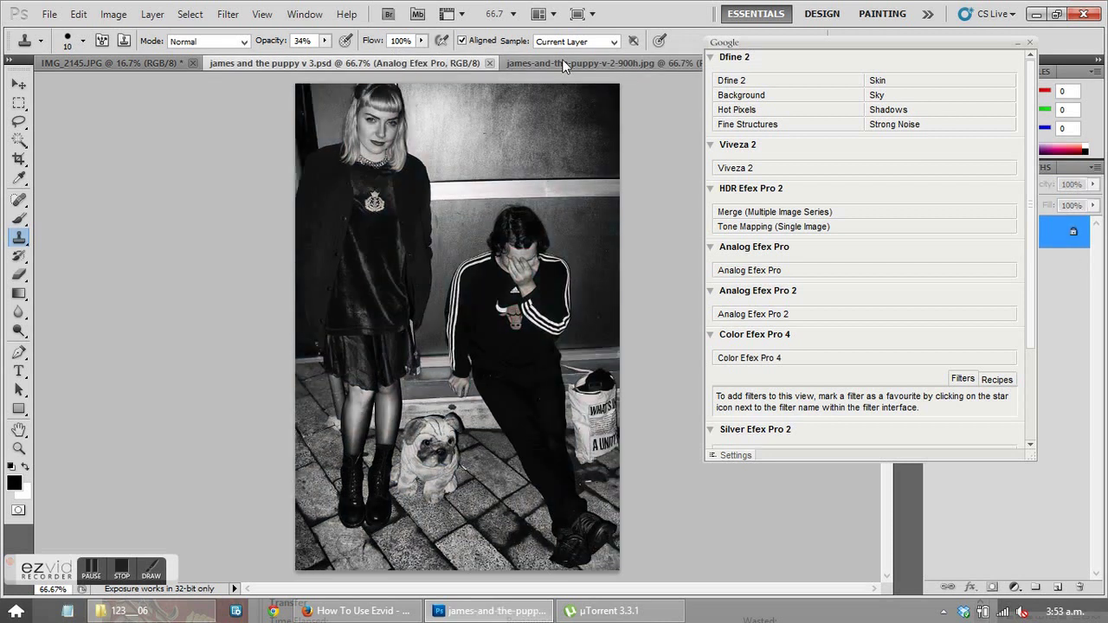
left_click(404, 63)
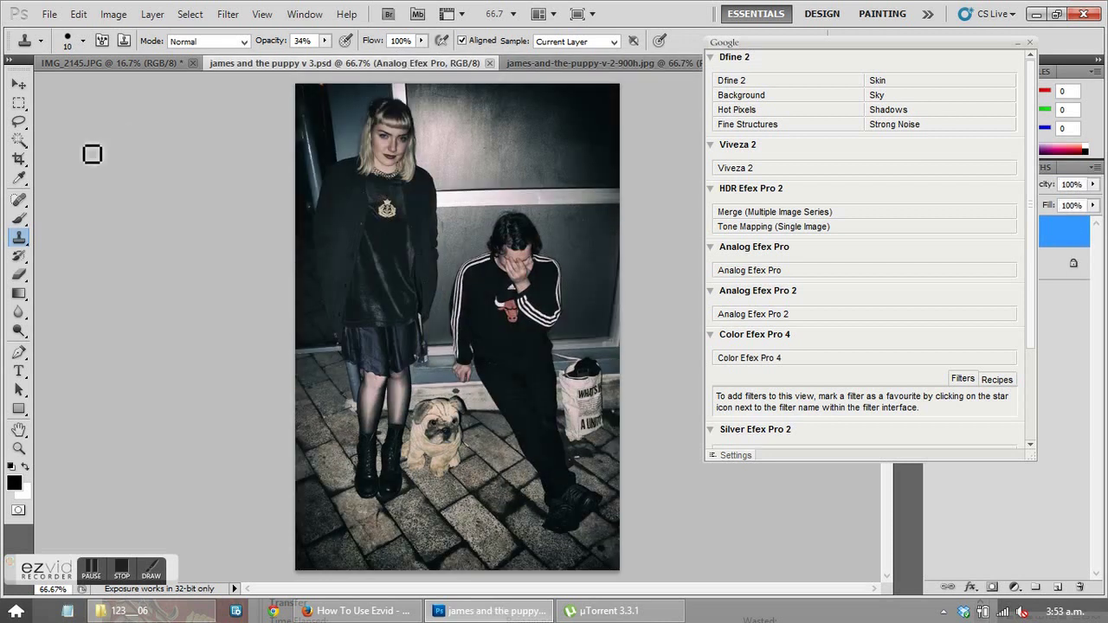
left_click(568, 65)
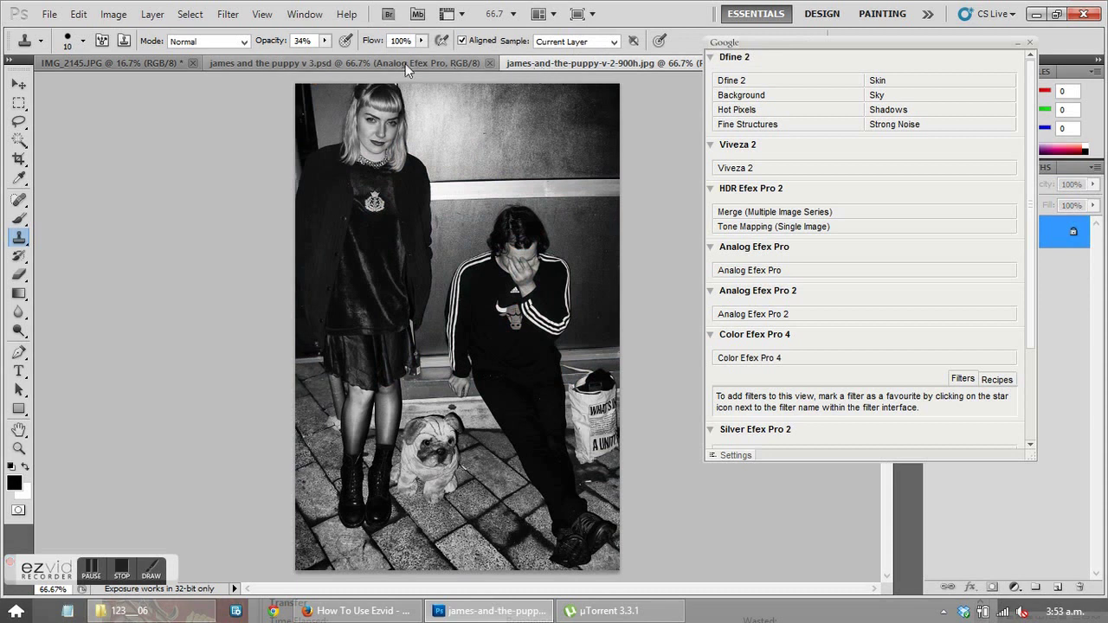
left_click(322, 64)
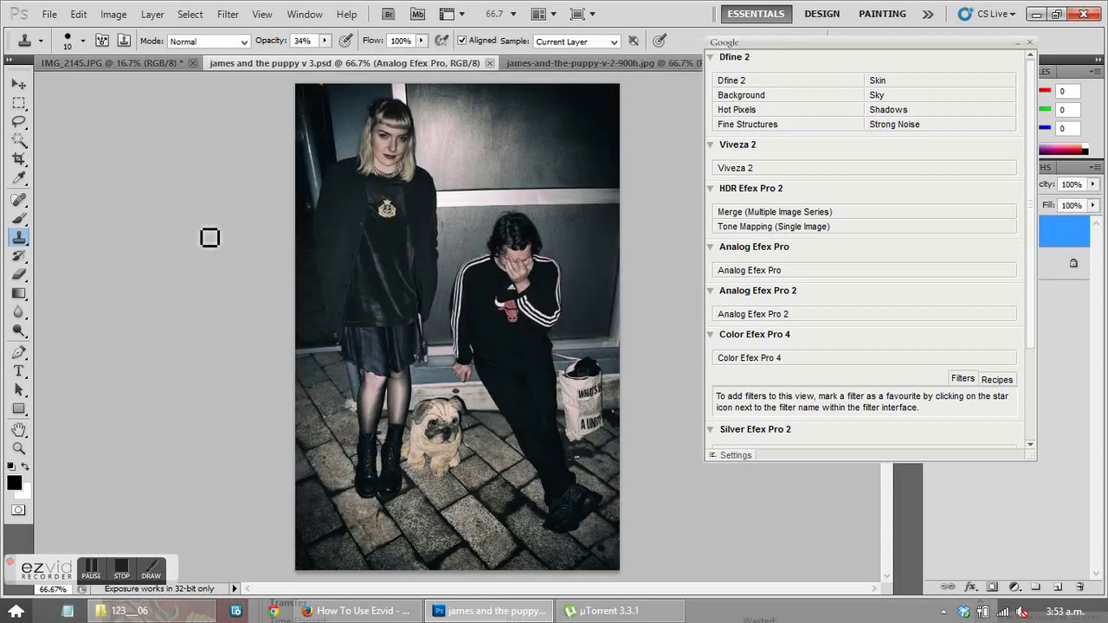